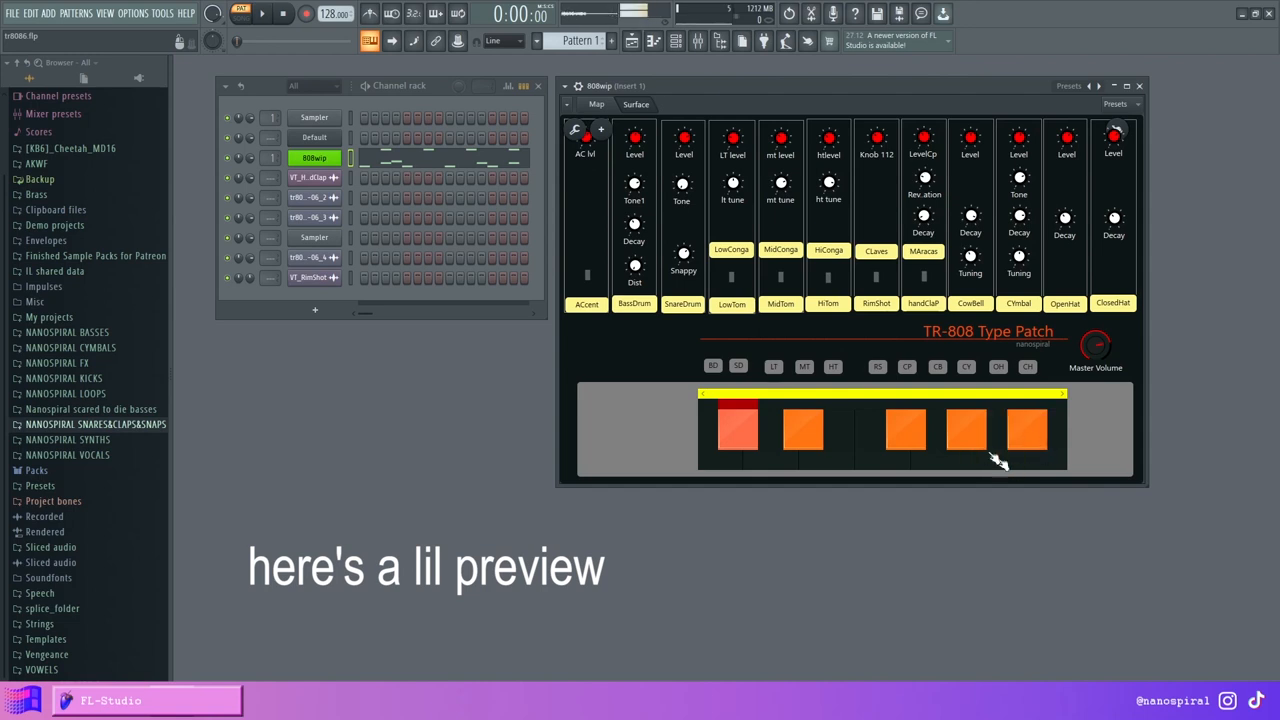
Step: Play the finished TR-808 patch preview and show its routing map instead of the surface
key(space)
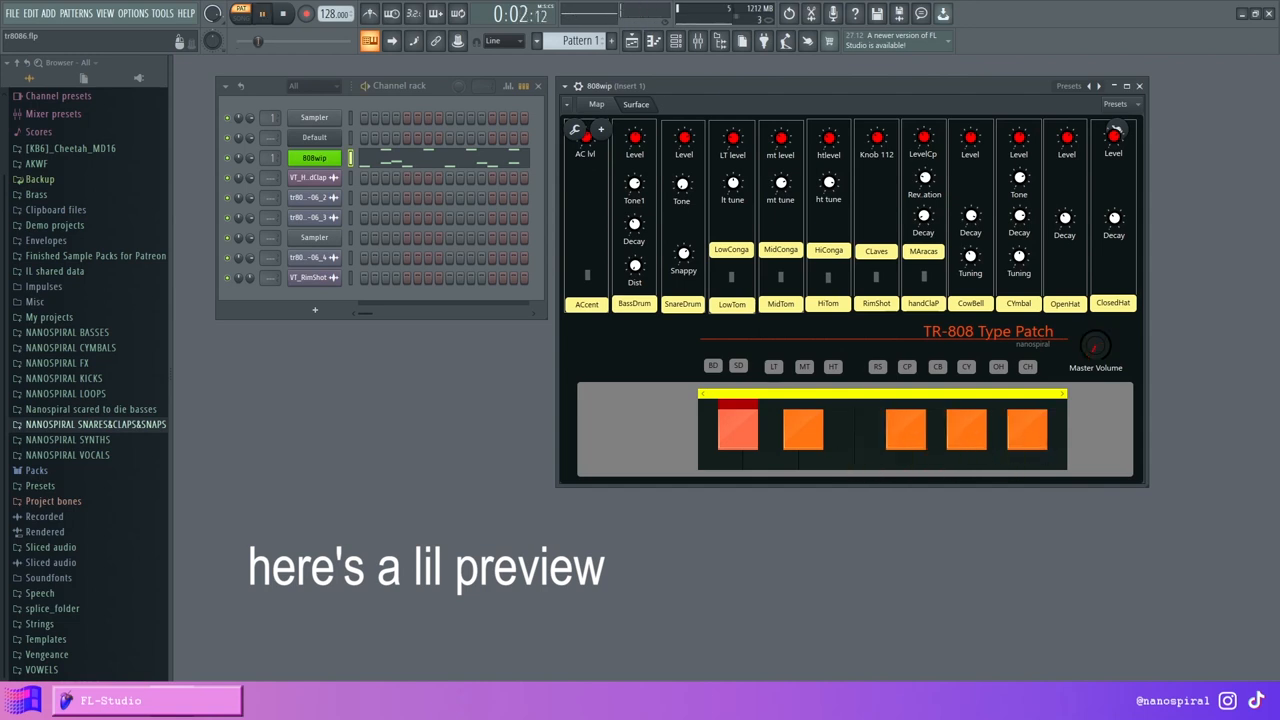
click(596, 104)
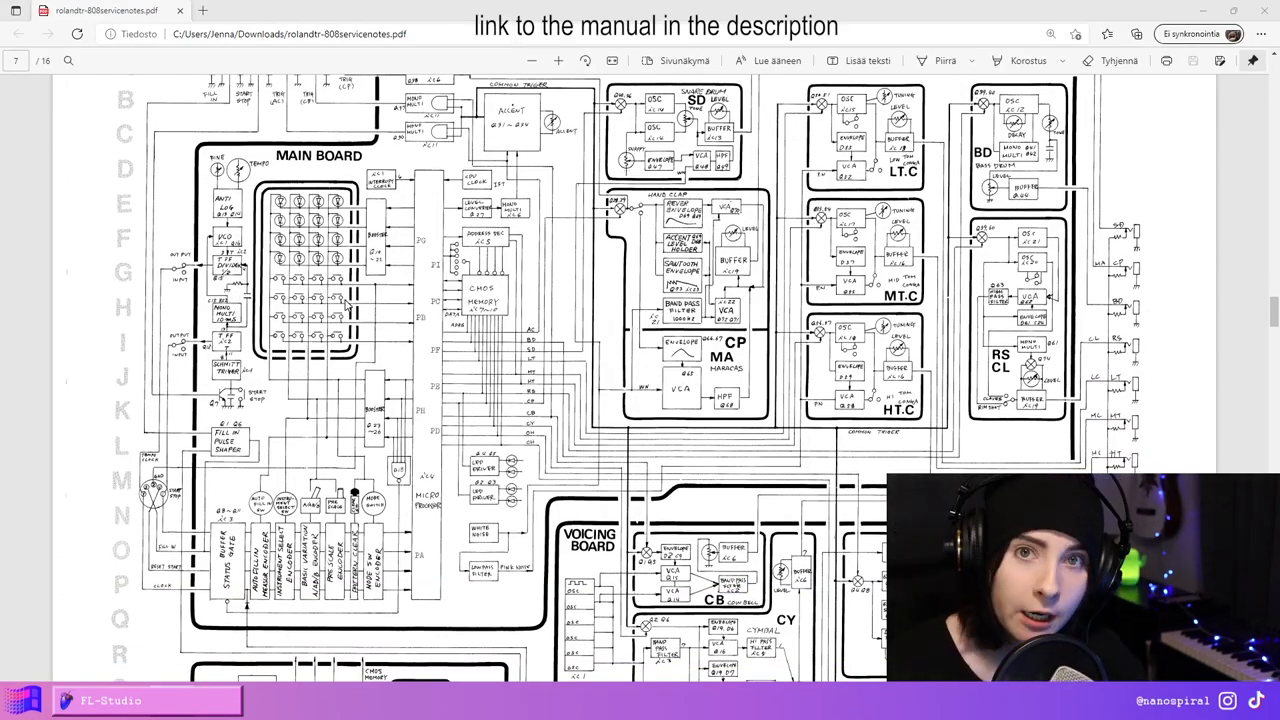
scroll(690, 190, down, 1)
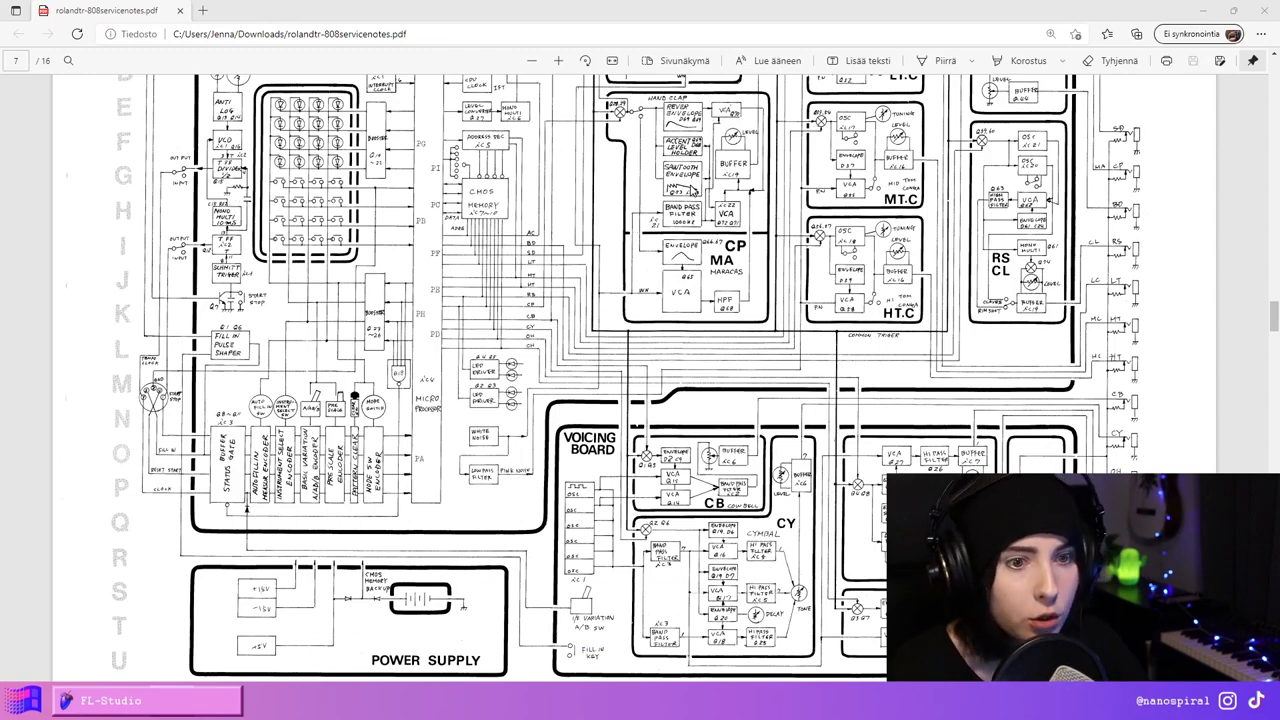
scroll(692, 190, down, 2)
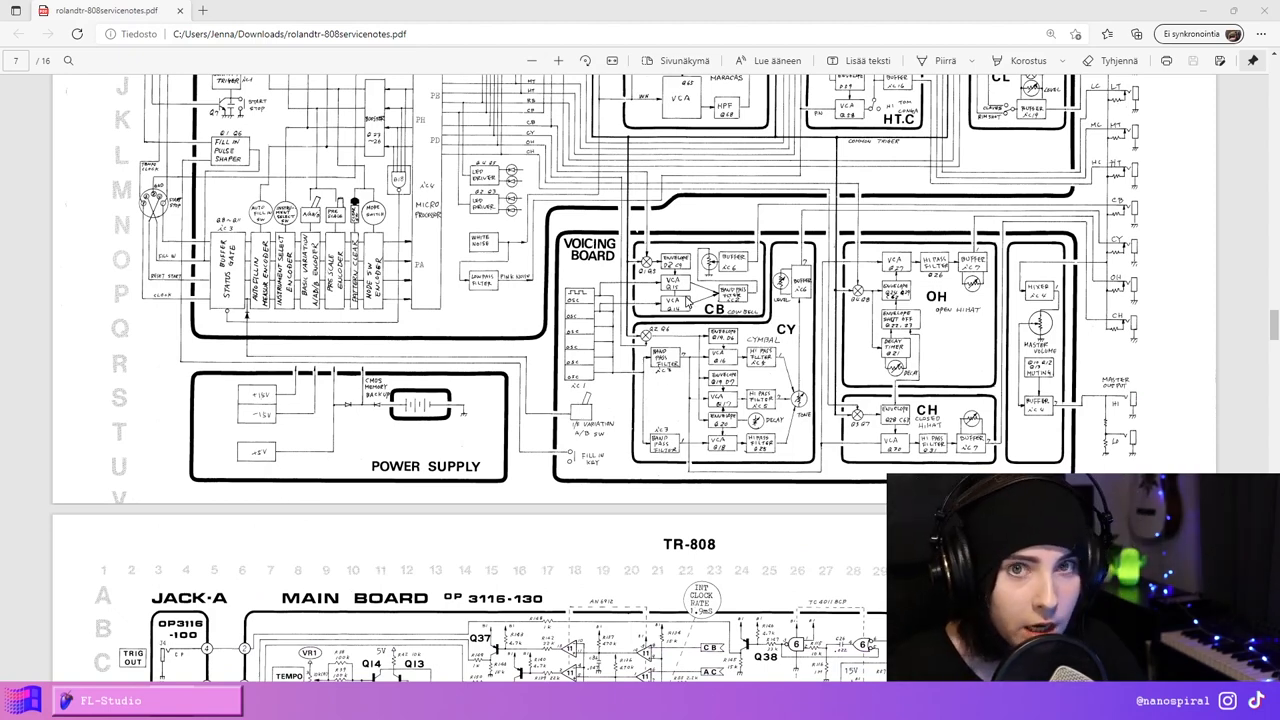
scroll(686, 298, up, 4)
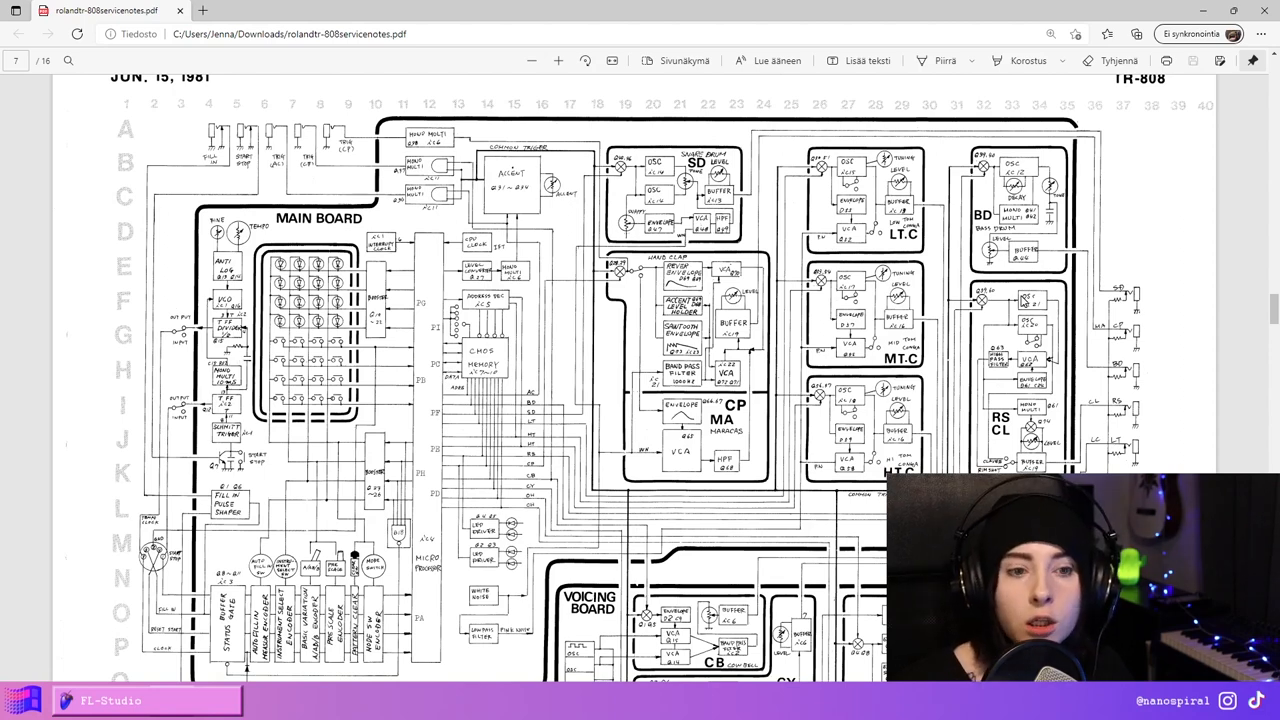
scroll(1022, 305, down, 1)
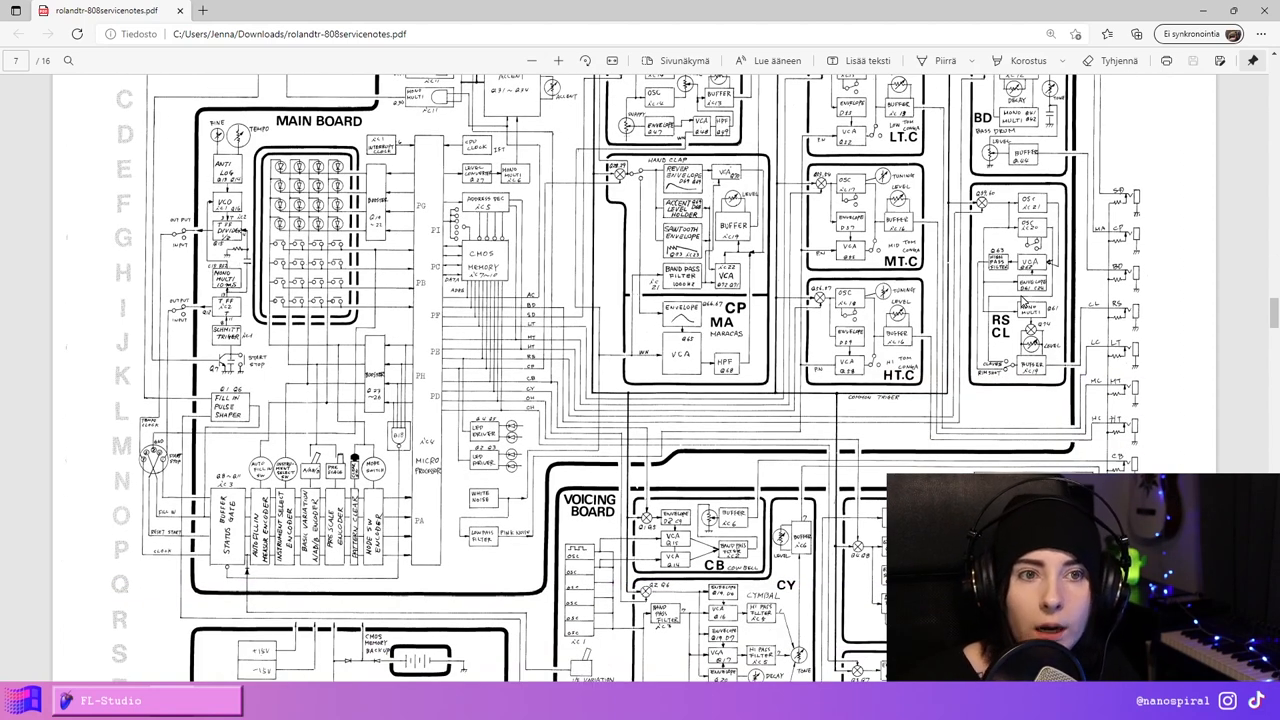
scroll(771, 230, up, 1)
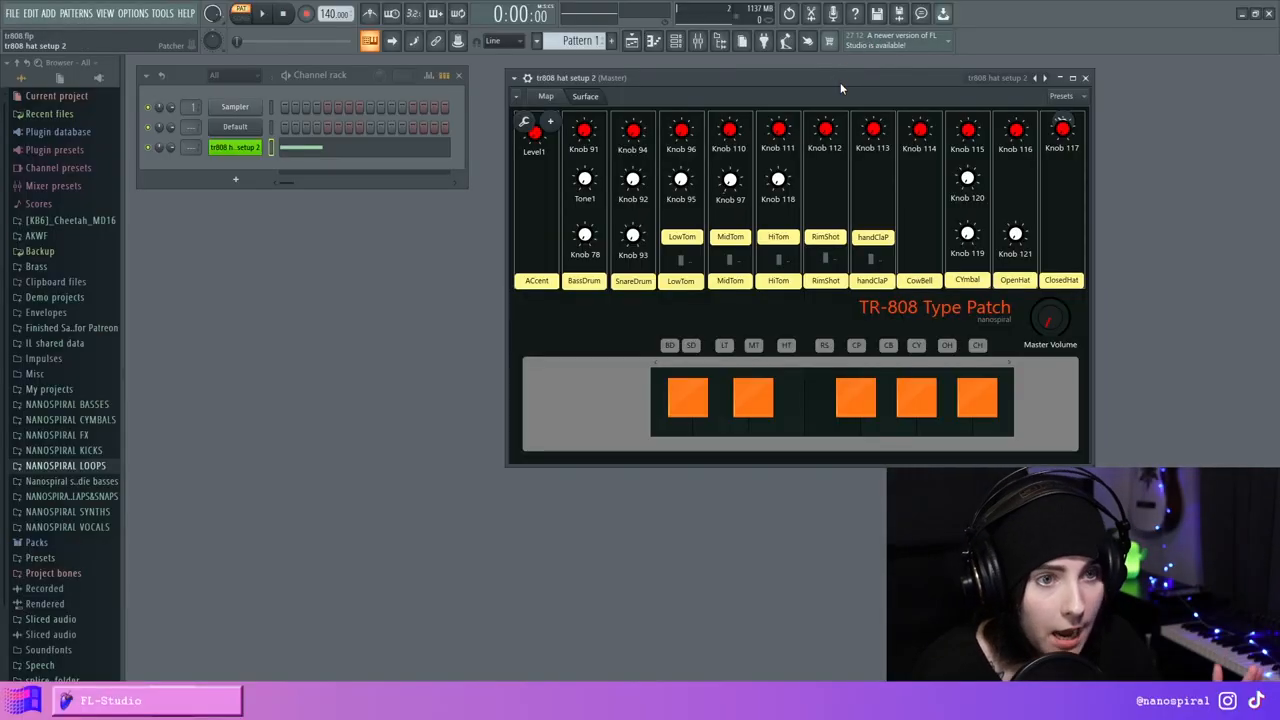
Step: Show the hat patch's routing map and inspect the VFX Key Mapper's single G#0 note grid
mouse_move(840, 82)
mouse_down()
mouse_move(811, 86)
mouse_move(855, 69)
mouse_up()
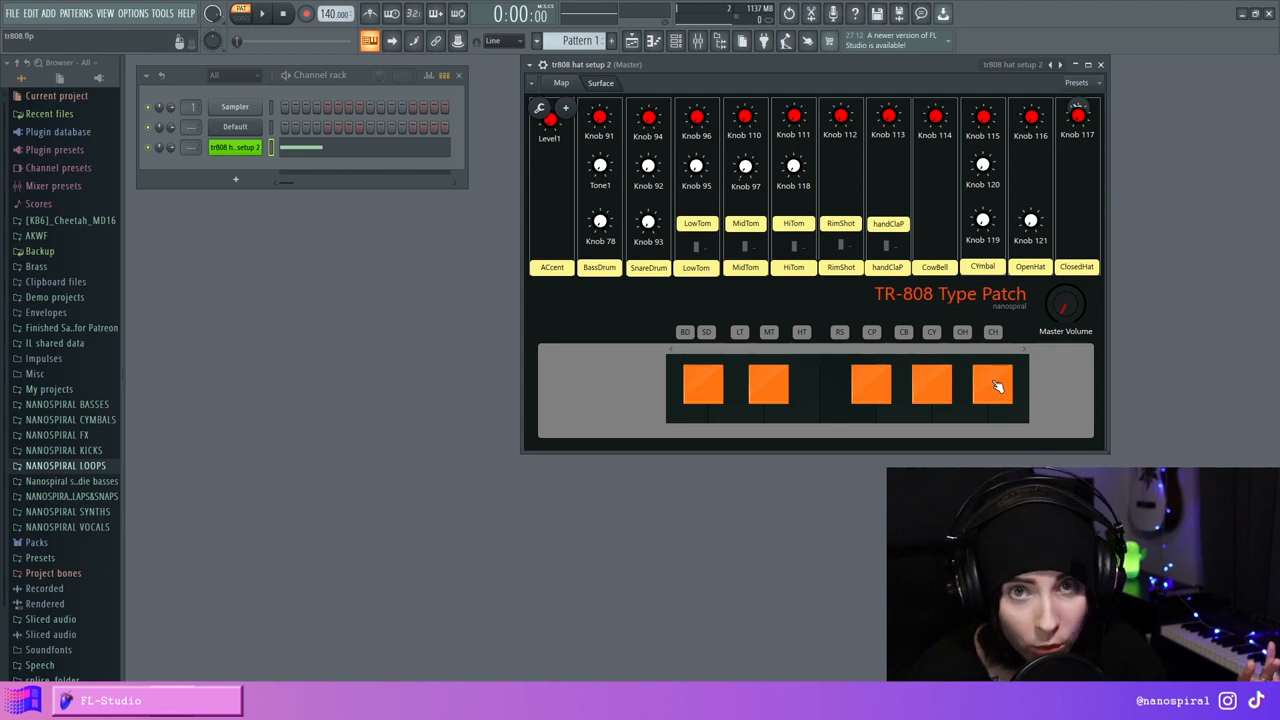
click(562, 83)
drag(590, 64, 670, 64)
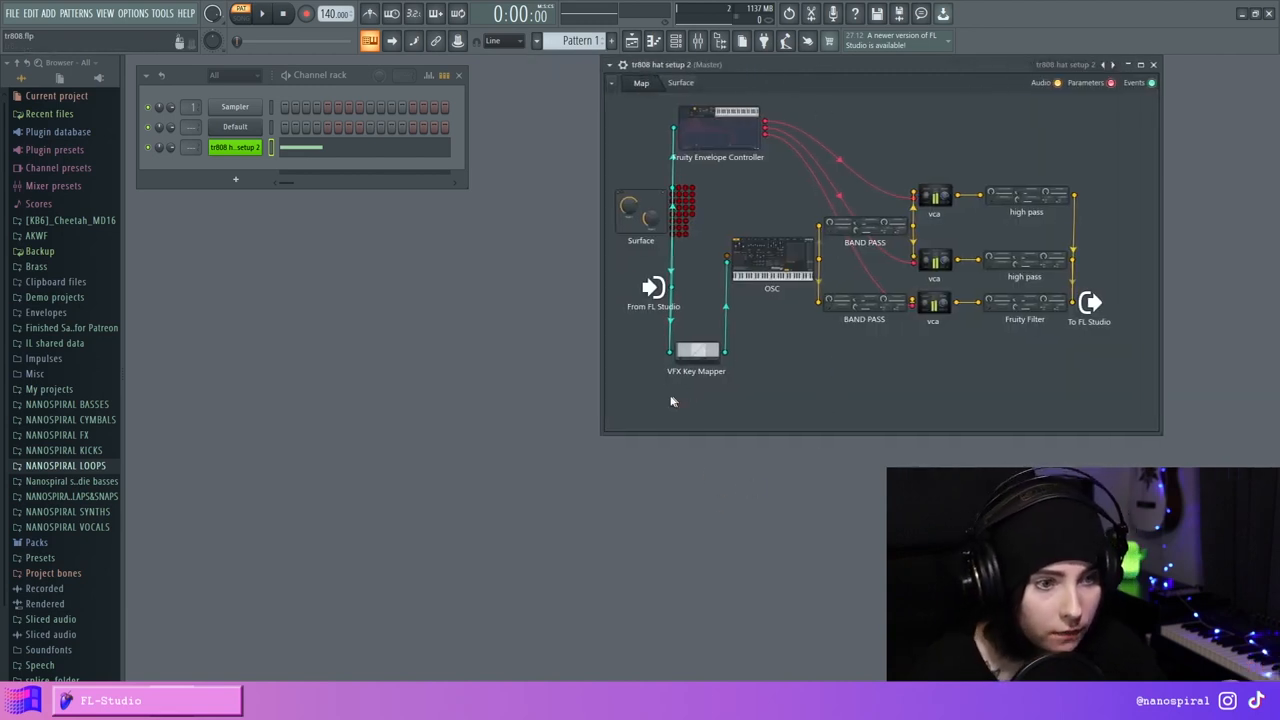
click(698, 350)
drag(522, 506, 978, 161)
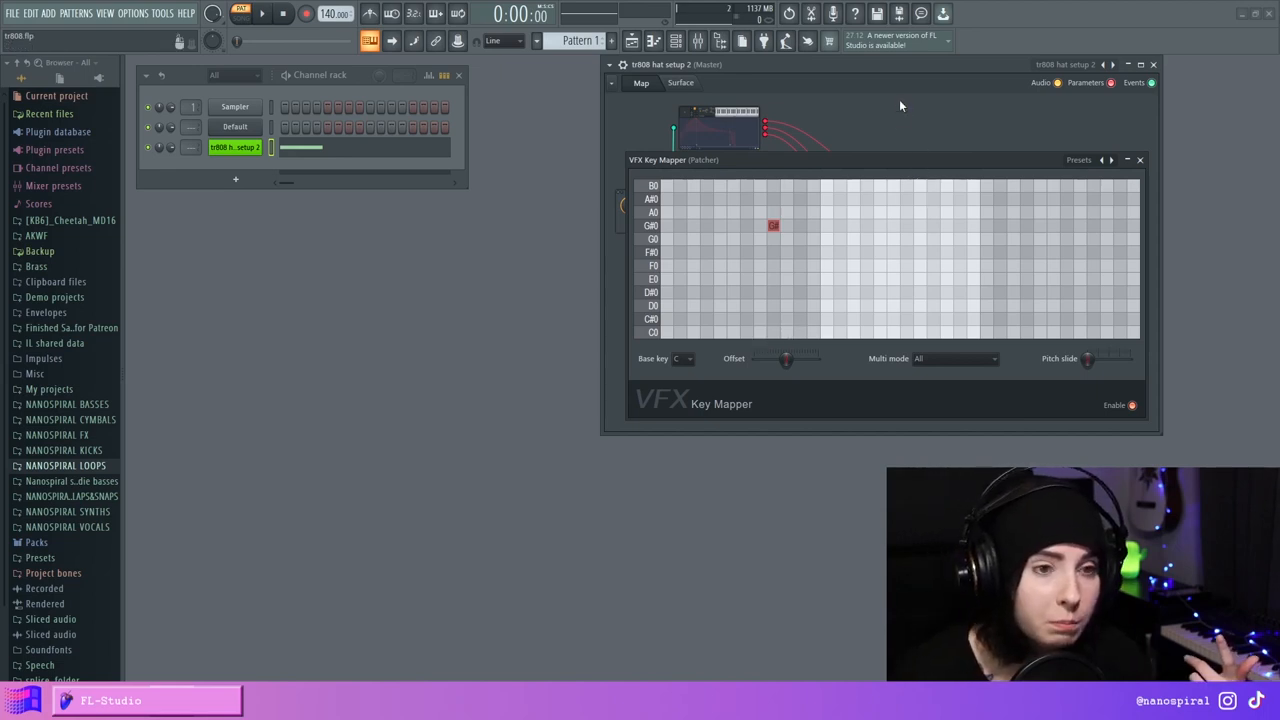
drag(886, 160, 544, 451)
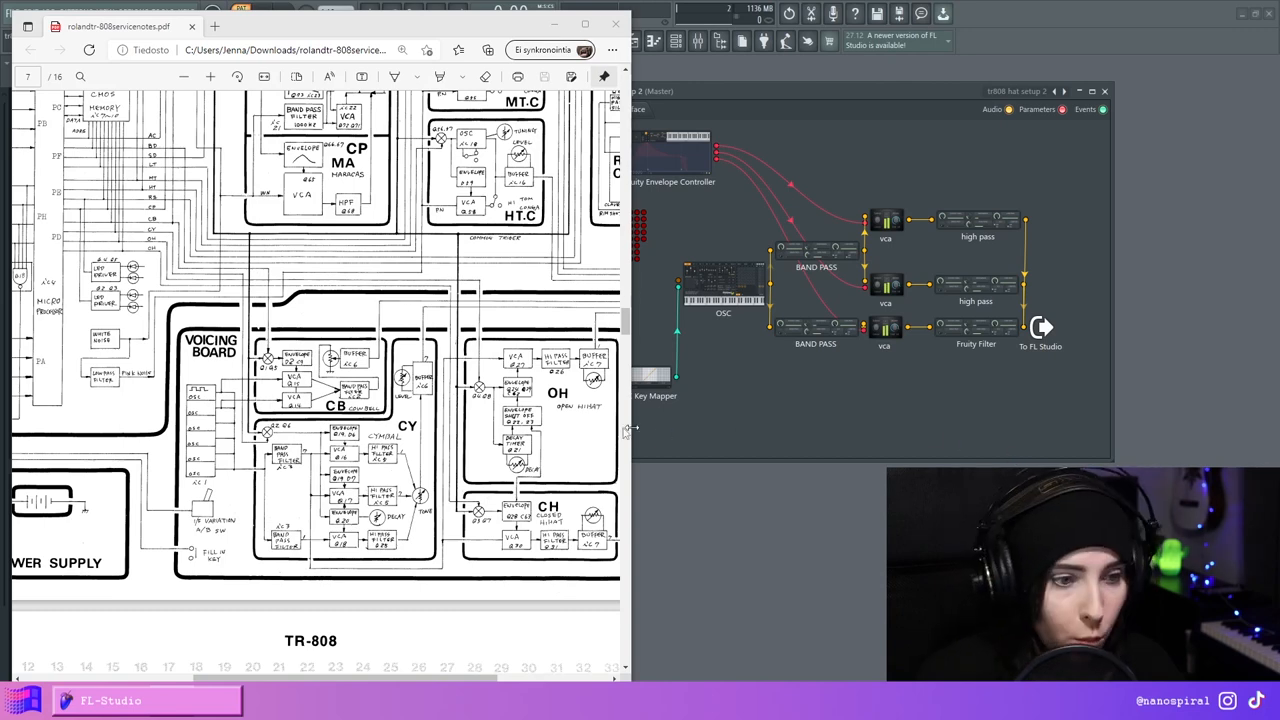
Step: Widen the service-notes viewer to reveal the voicing board's cymbal and hi-hat circuits
drag(630, 420, 830, 423)
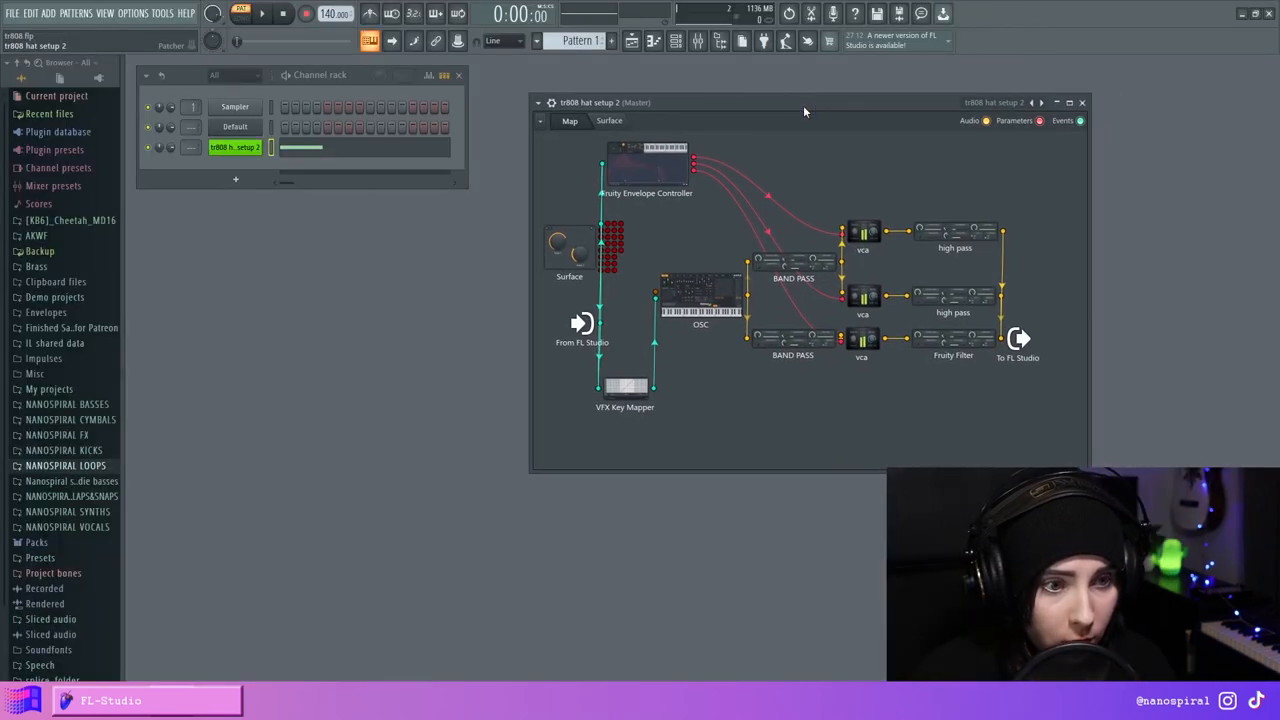
Step: Inspect the OSC synth's operators 1, 2, 3 and 5, ending on operator 5 at 3840 Hz
drag(853, 100, 819, 100)
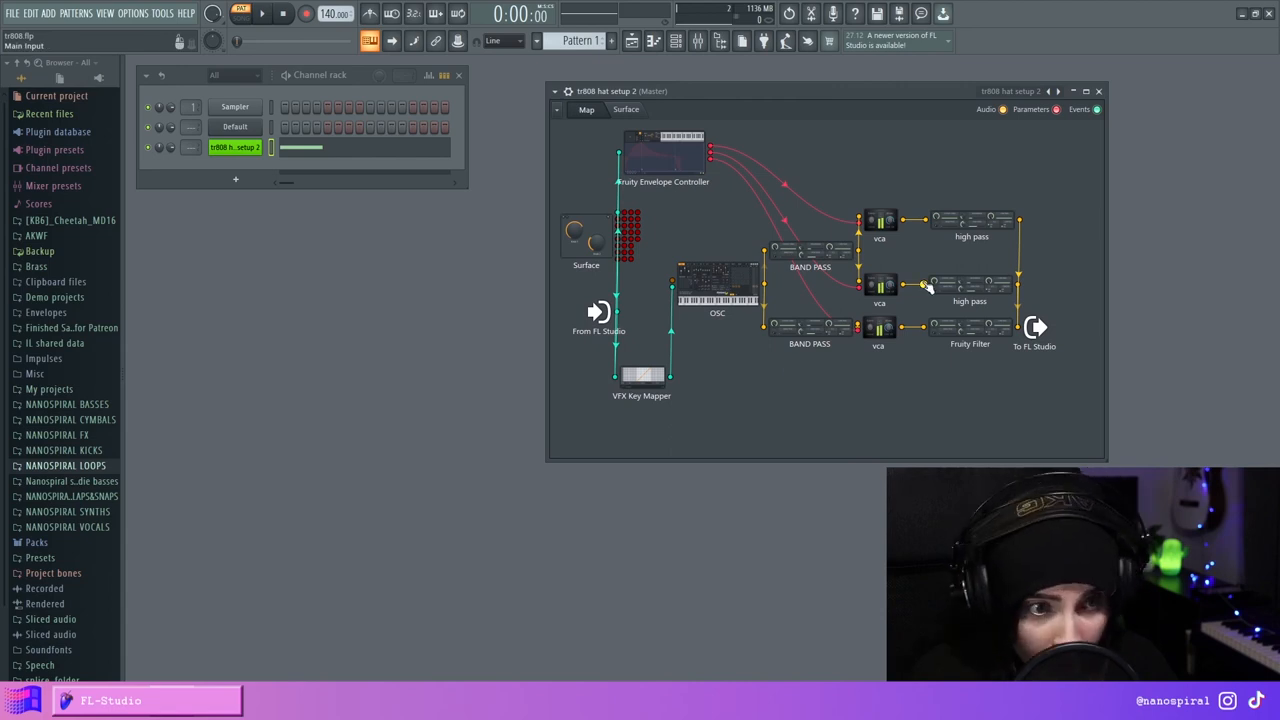
click(717, 280)
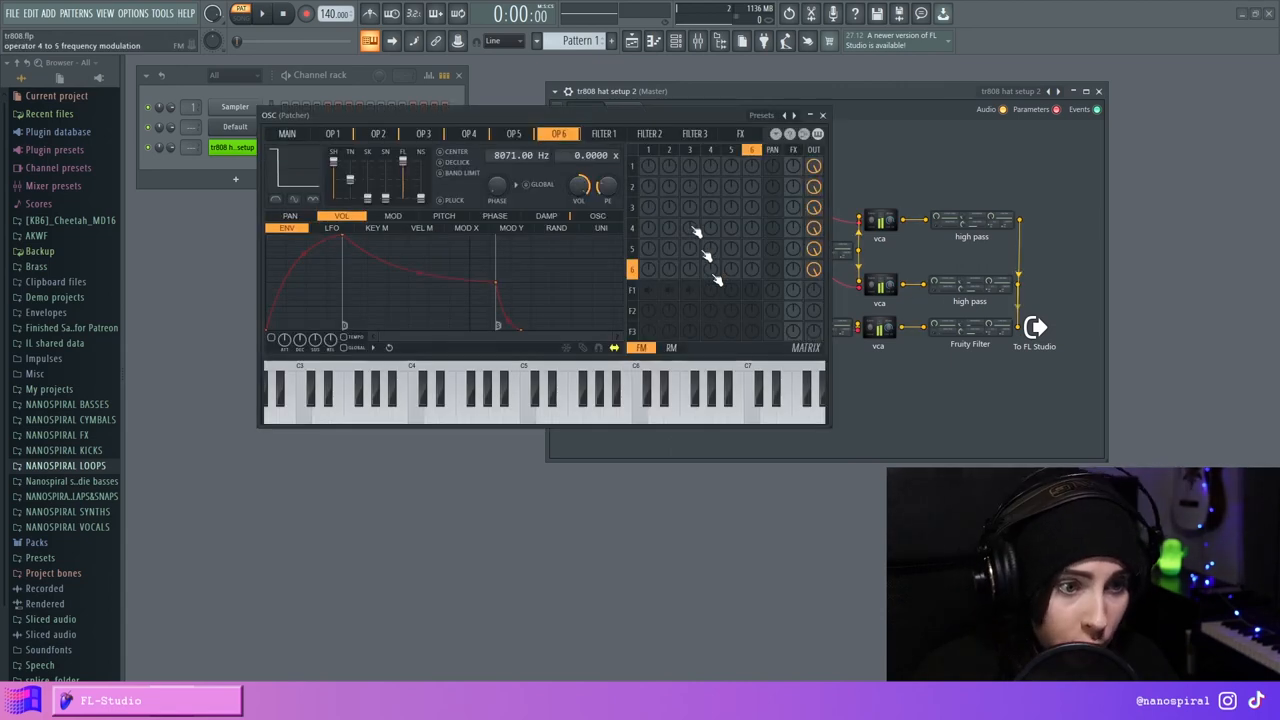
drag(665, 118, 830, 162)
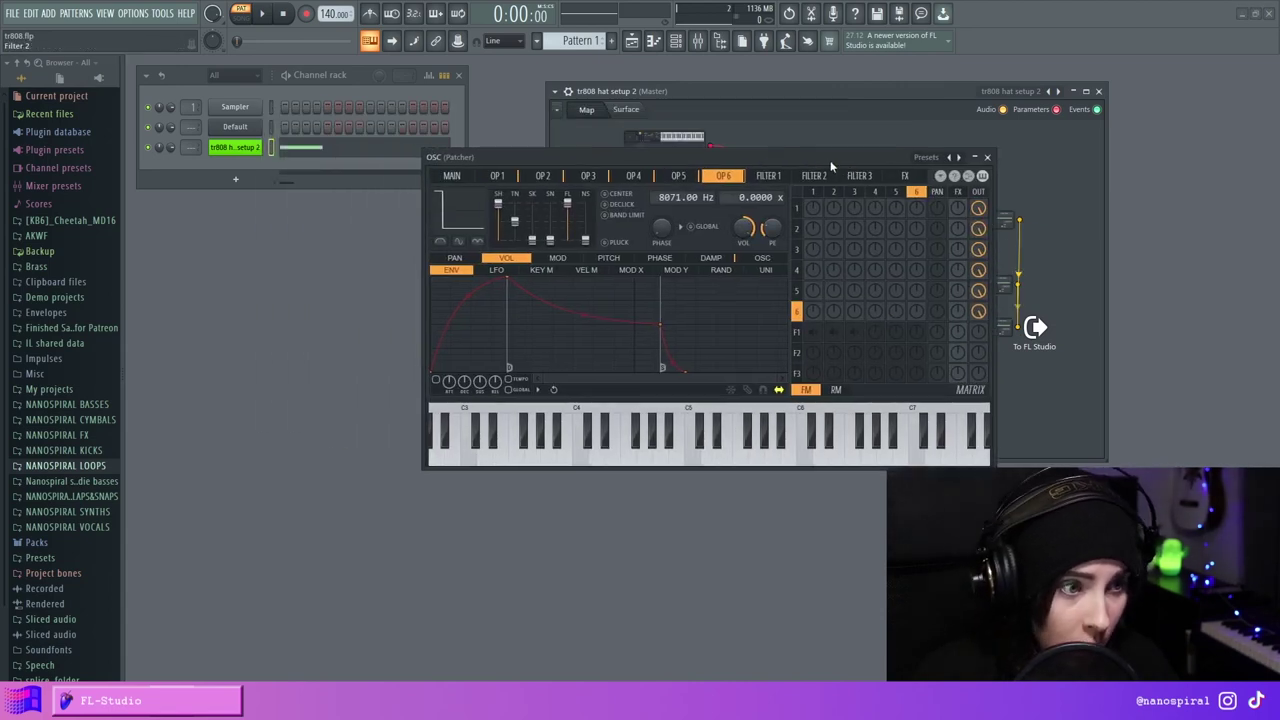
click(495, 176)
click(545, 176)
click(596, 176)
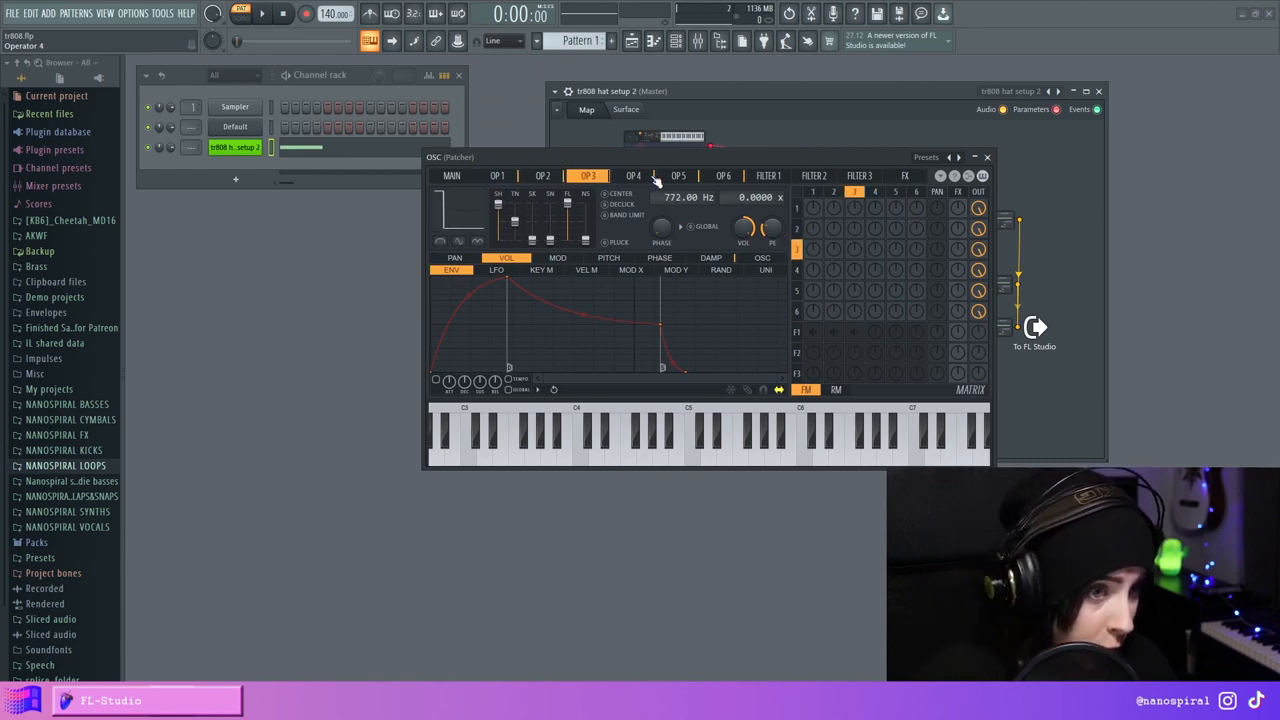
click(678, 176)
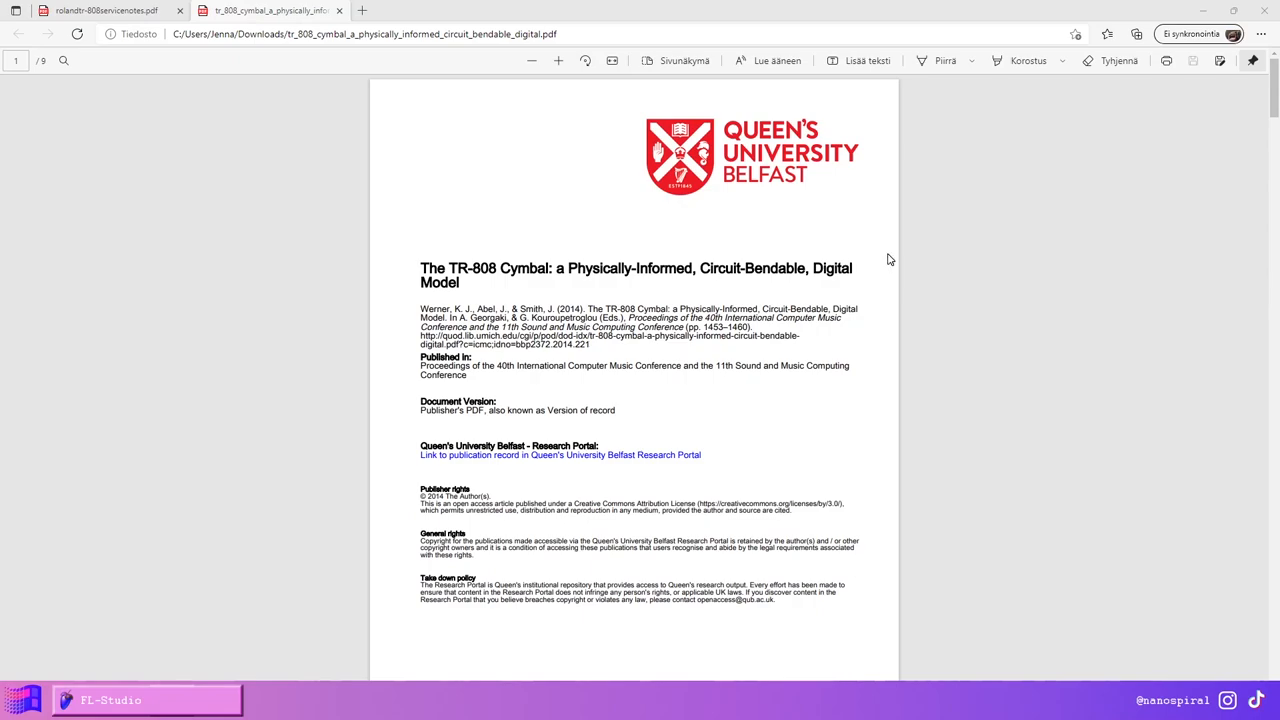
scroll(771, 283, down, 8)
scroll(771, 283, down, 3)
scroll(766, 283, up, 11)
scroll(769, 284, down, 20)
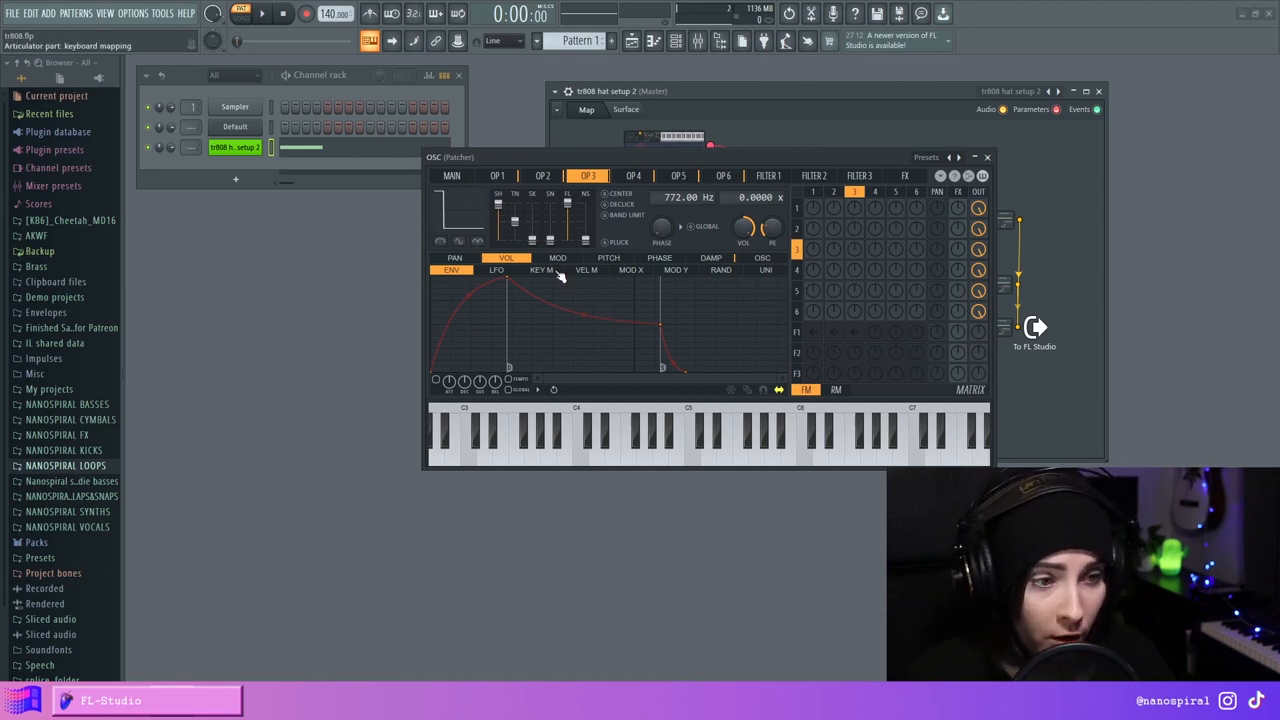
Step: Check operator 2, then zoom the service notes around the cowbell, cymbal and hi-hat circuits
click(543, 176)
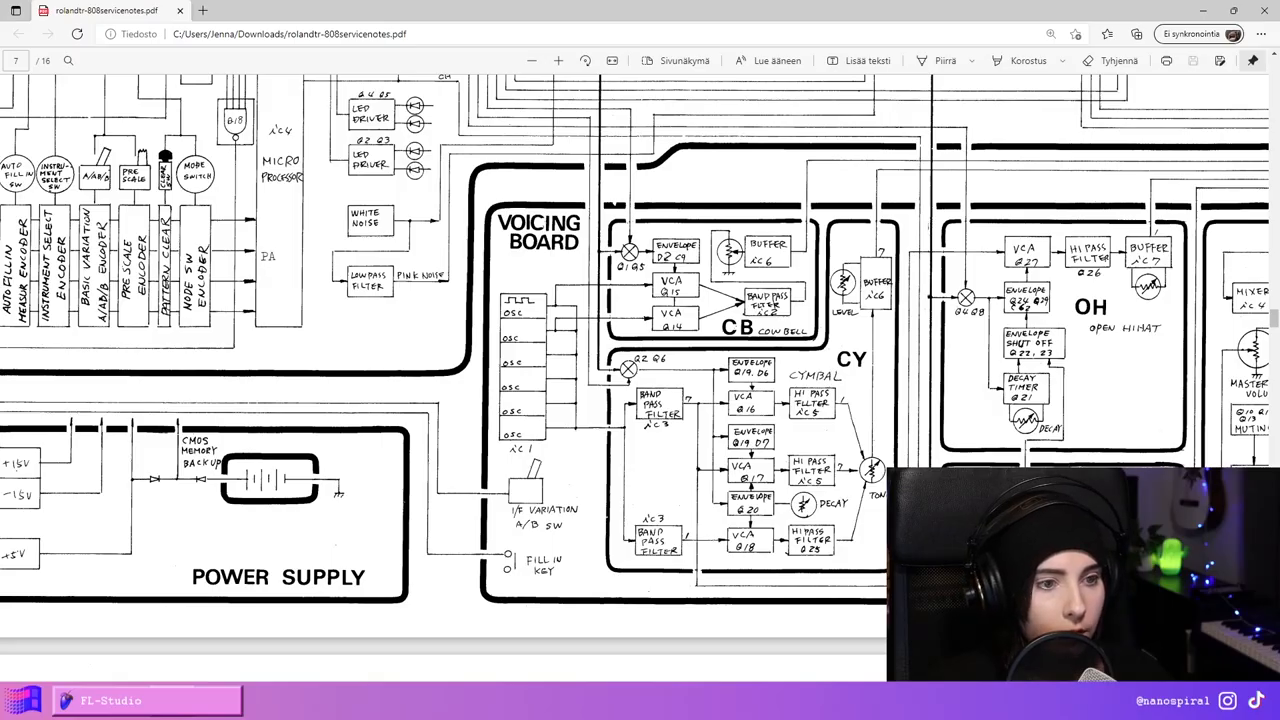
key(ctrl+minus)
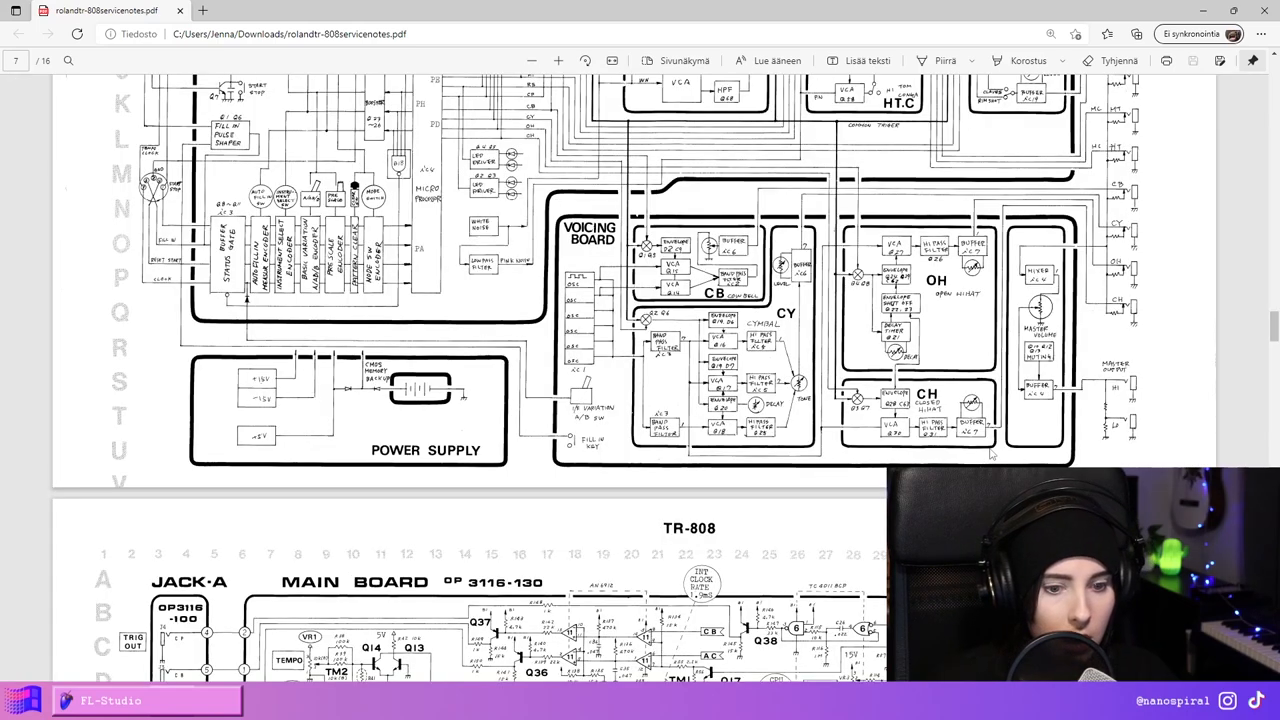
scroll(807, 357, up, 3)
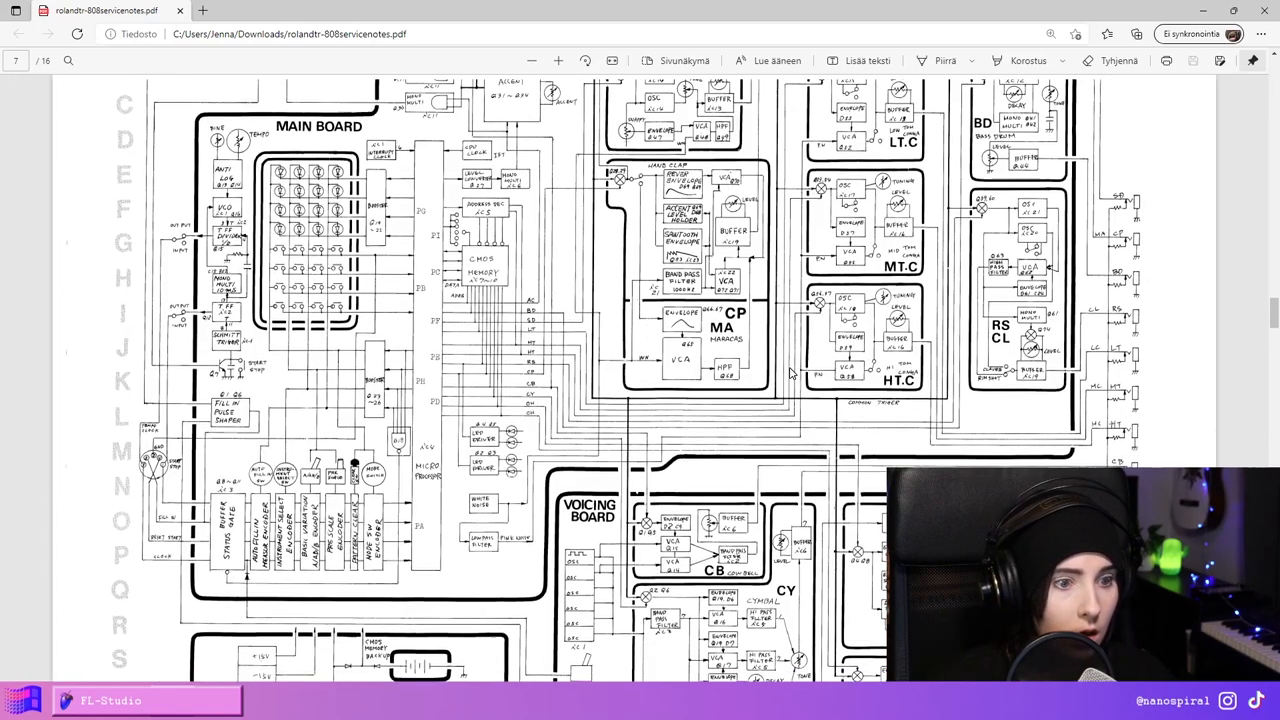
scroll(584, 297, down, 3)
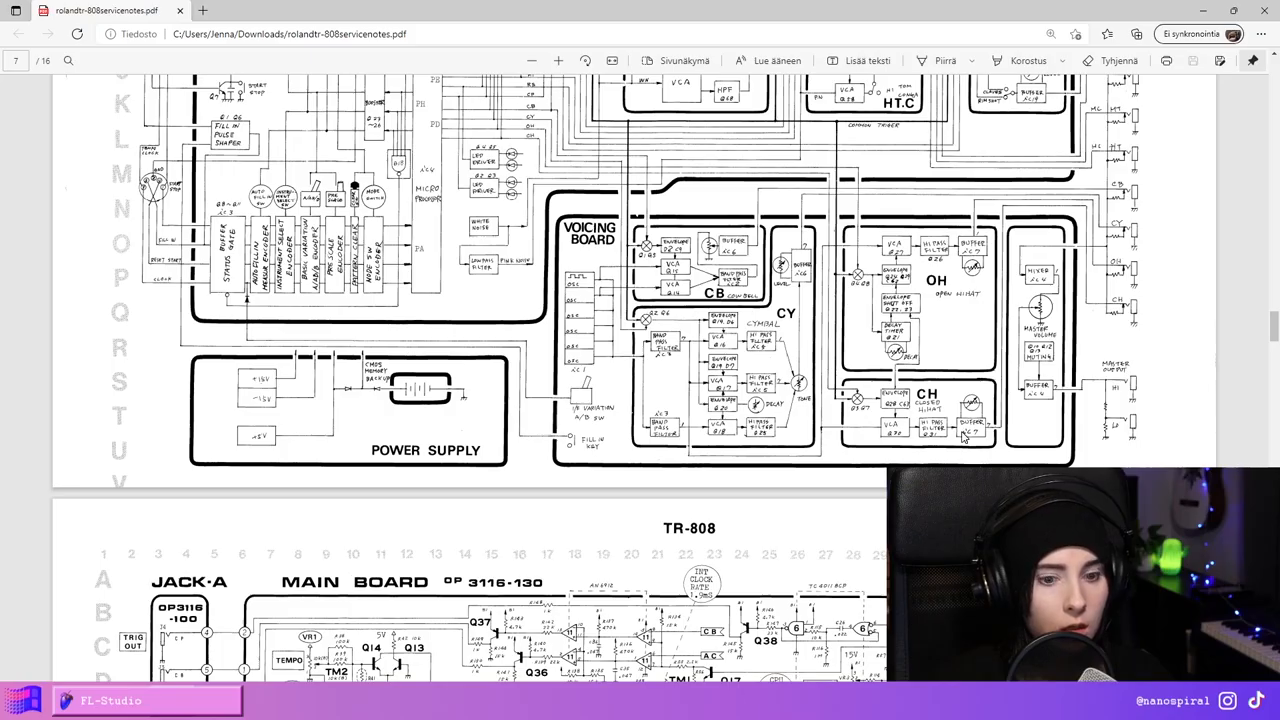
click(557, 62)
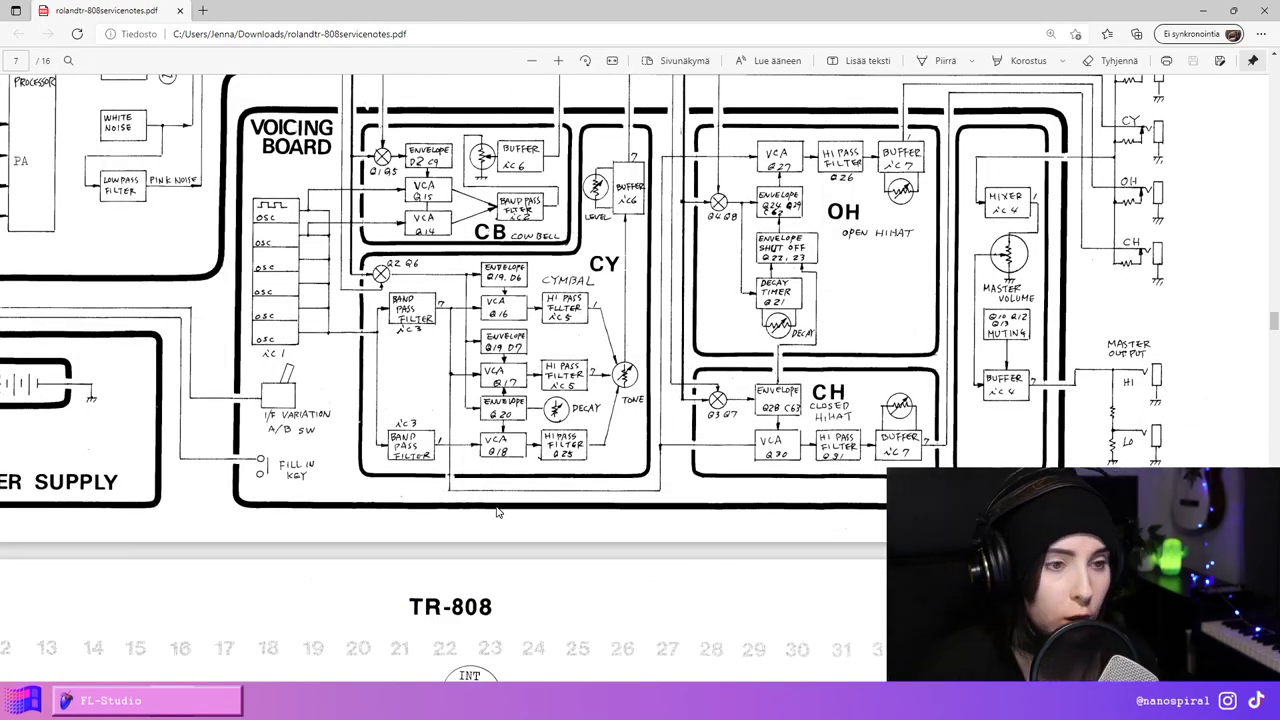
scroll(497, 511, up, 3)
scroll(497, 511, down, 3)
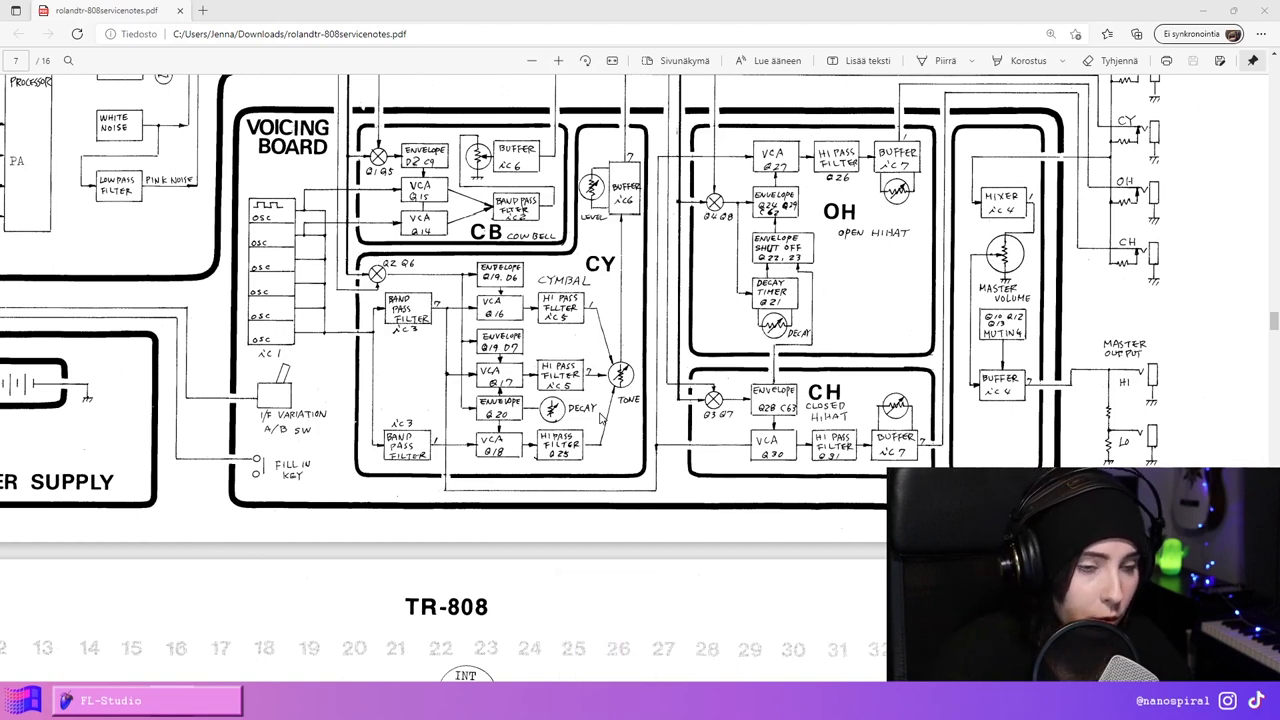
Step: Disconnect the OSC node and add an OSC CY synth and Fruity Balance node to the cymbal patch
right_click(498, 260)
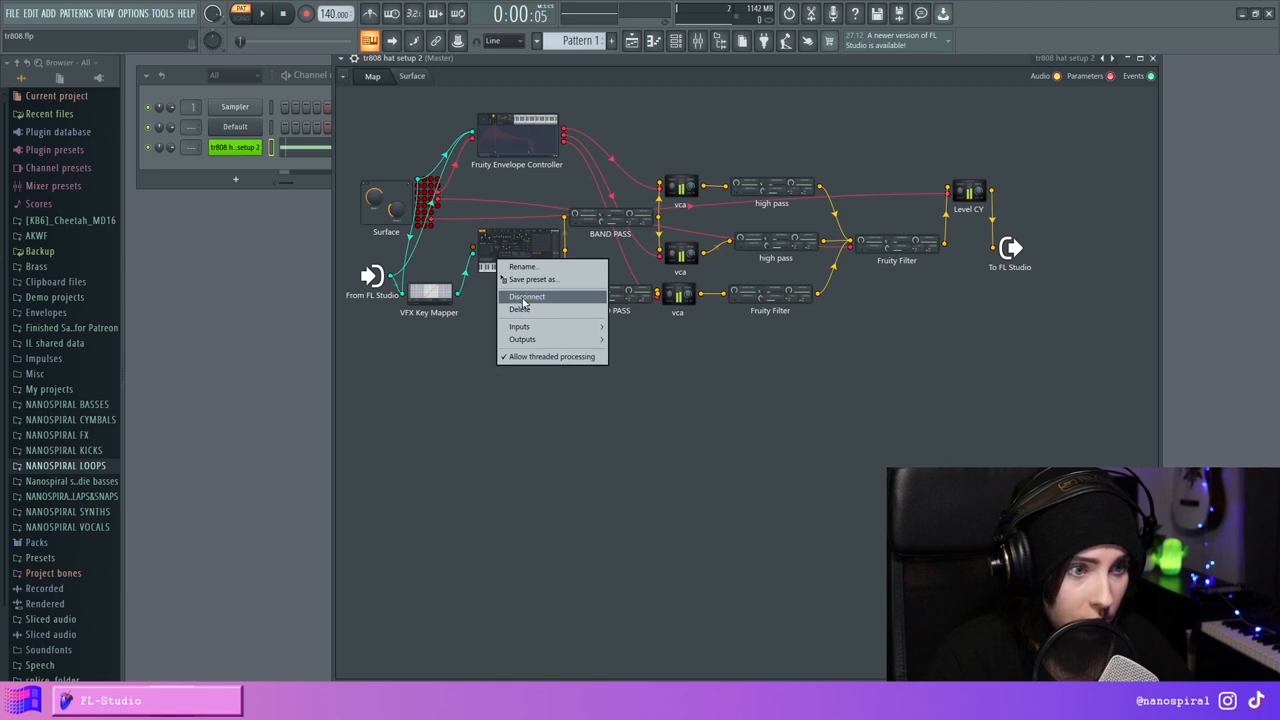
click(522, 298)
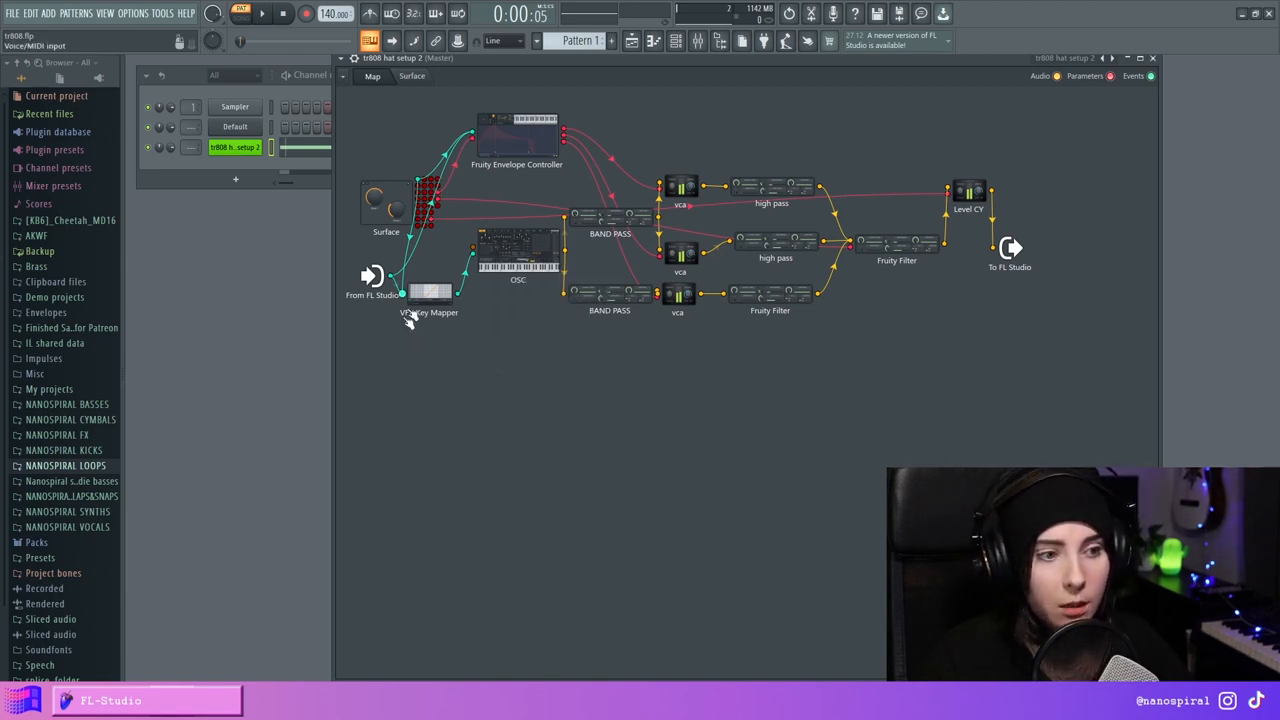
right_click(556, 248)
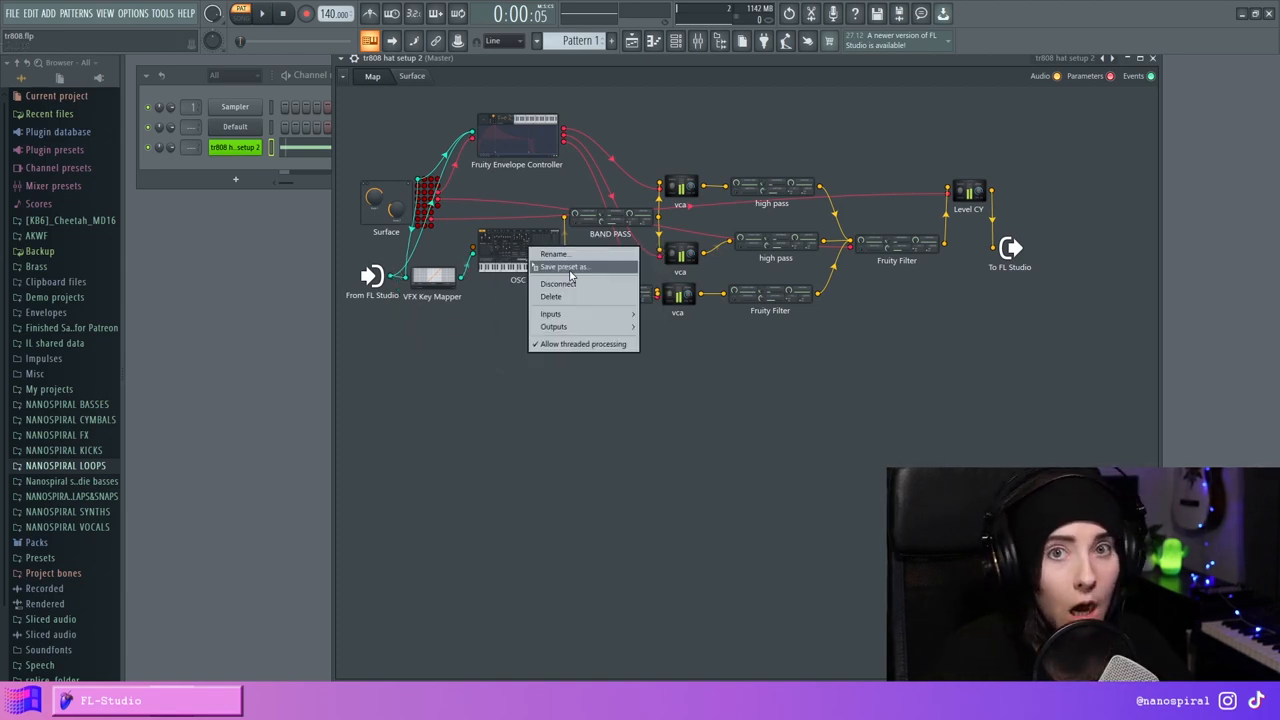
click(545, 258)
click(515, 420)
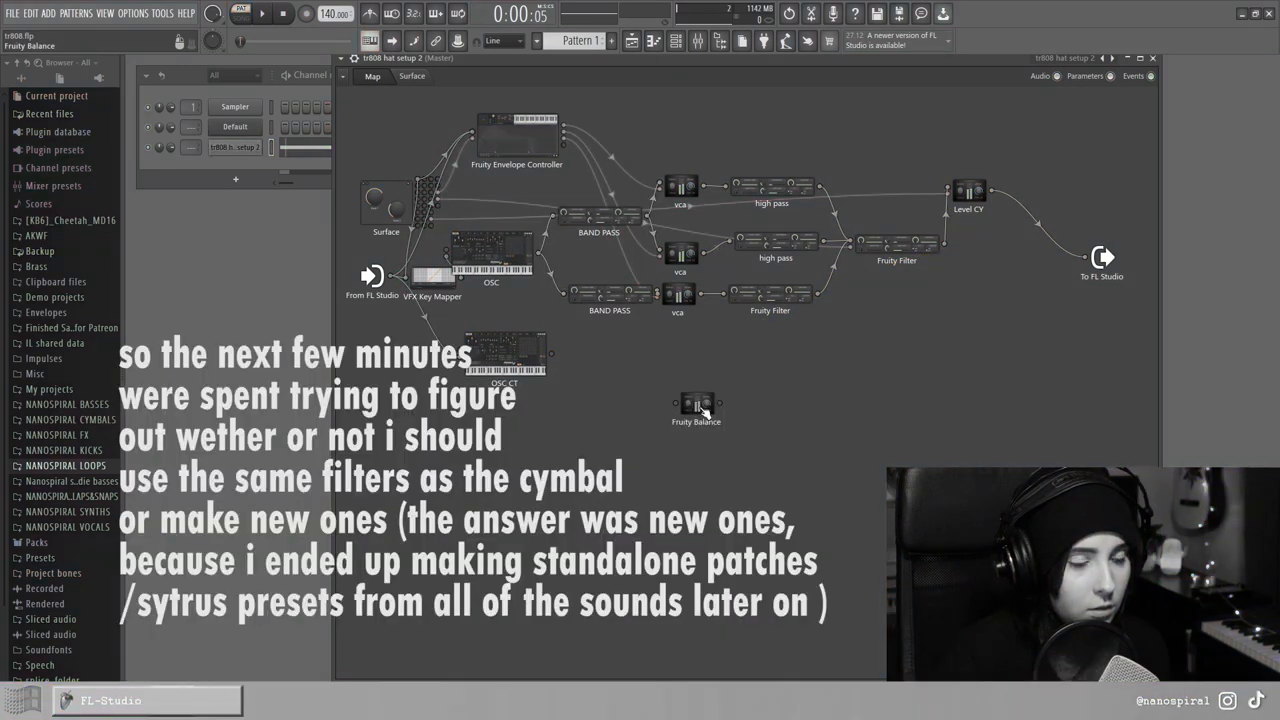
drag(704, 412, 673, 360)
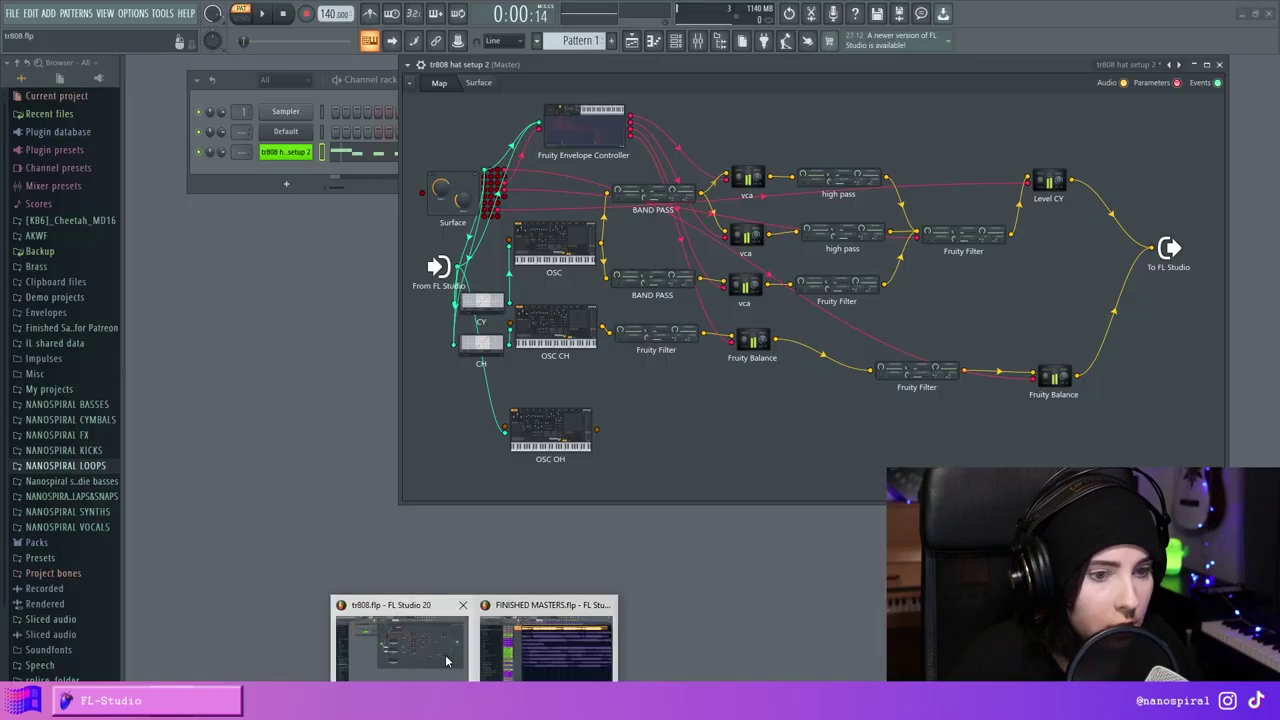
Step: Enable the Envelope Controller's Articulator 5 output and add a Fruity Filter beside OSC OH
click(445, 654)
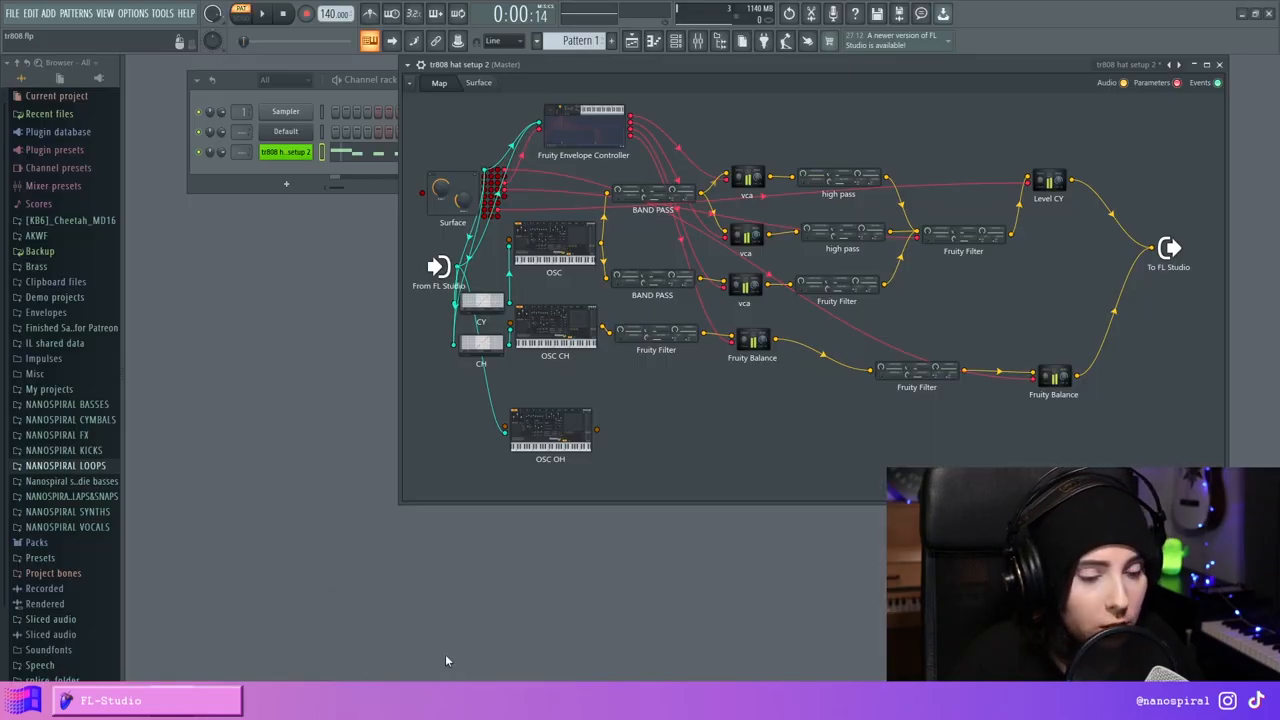
drag(550, 428, 556, 406)
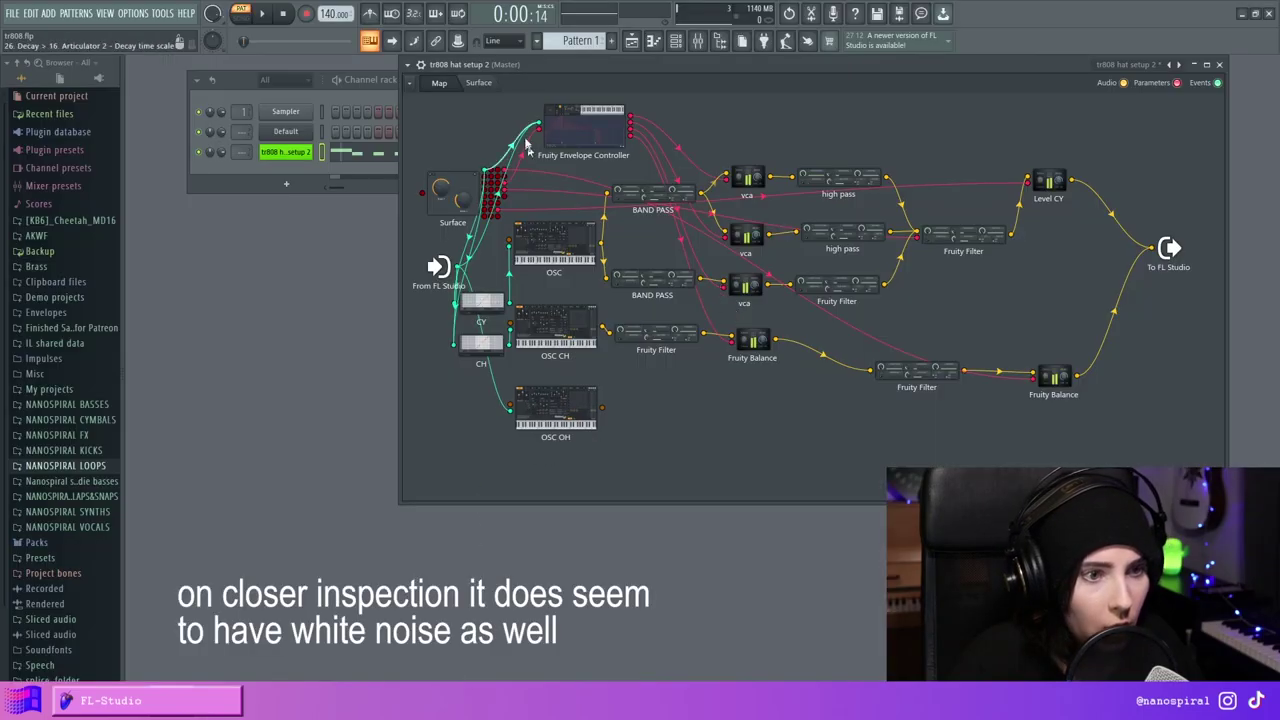
right_click(597, 128)
mouse_move(736, 203)
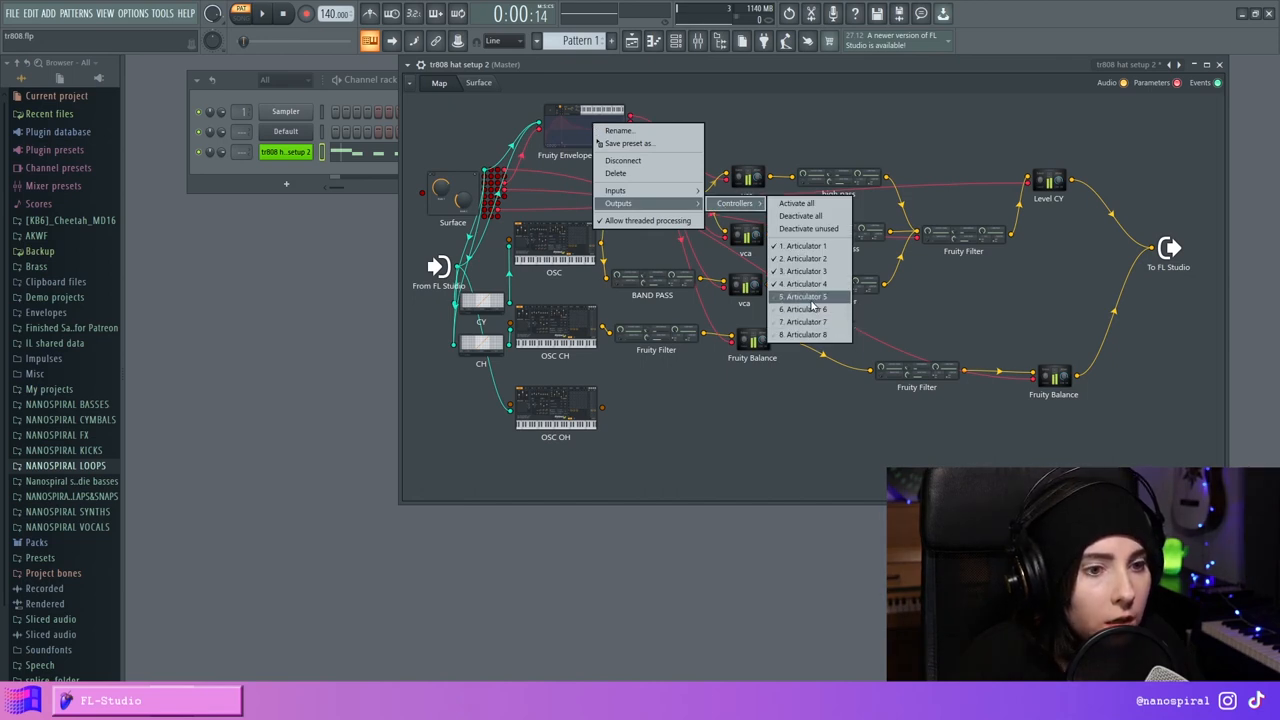
click(806, 297)
right_click(642, 336)
click(651, 420)
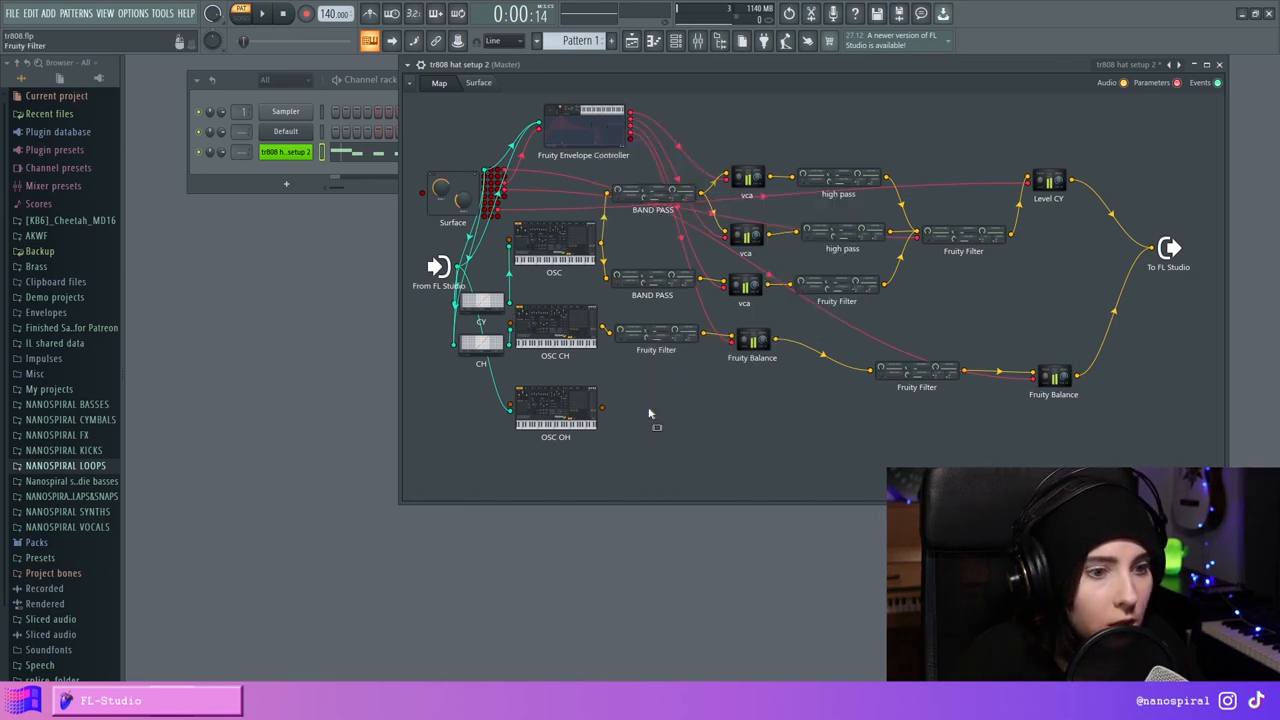
Step: Wire the OH Fruity Balance to the filter and close the OH key mapper window
right_click(755, 357)
click(736, 424)
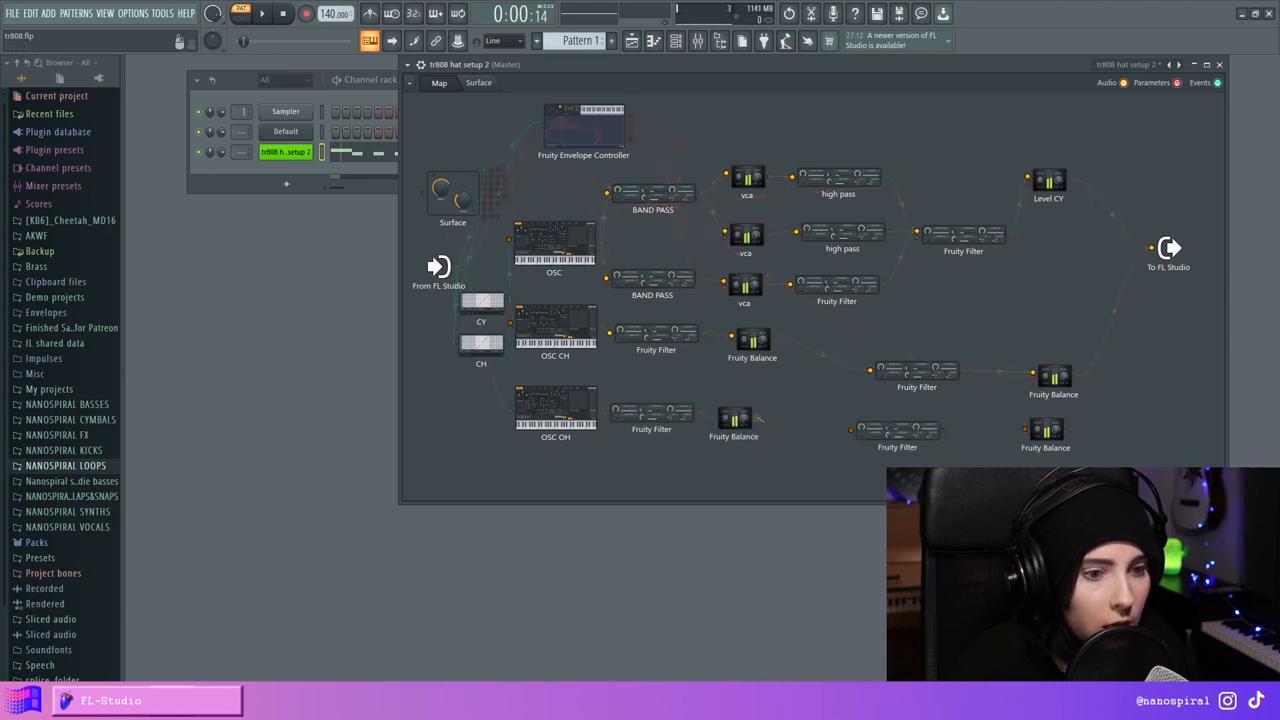
drag(757, 418, 858, 432)
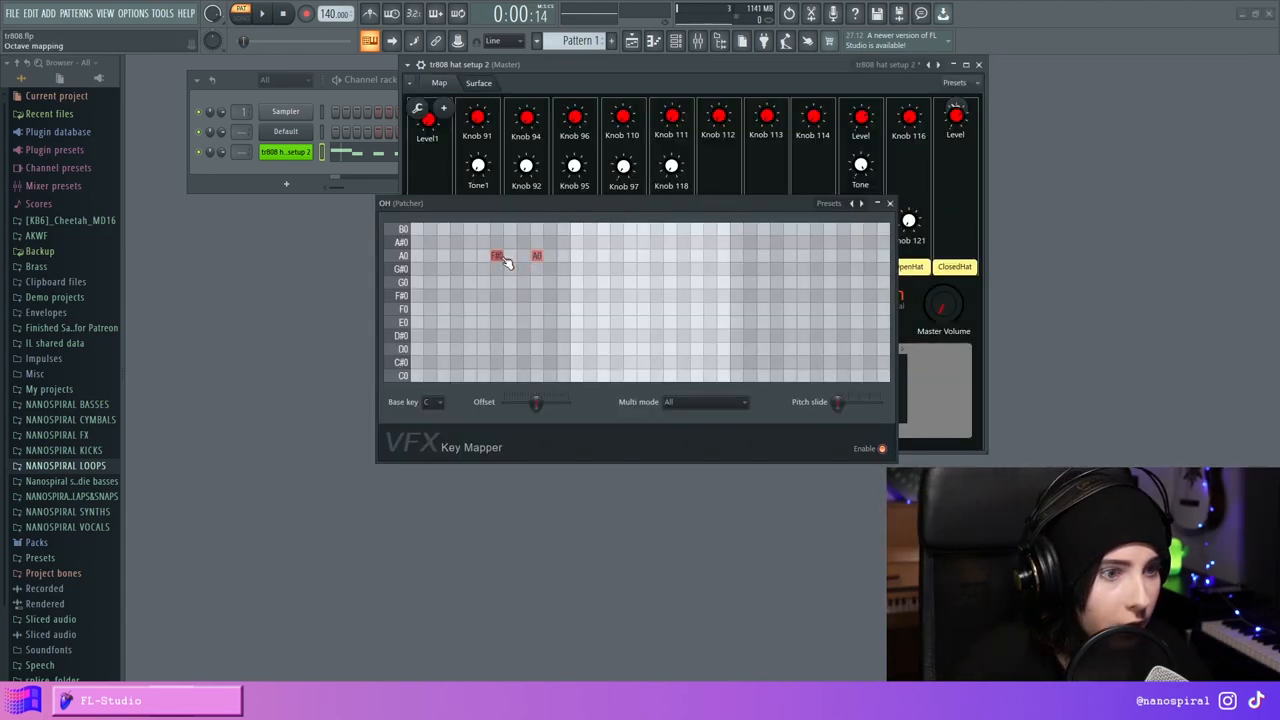
drag(822, 203, 783, 225)
click(851, 226)
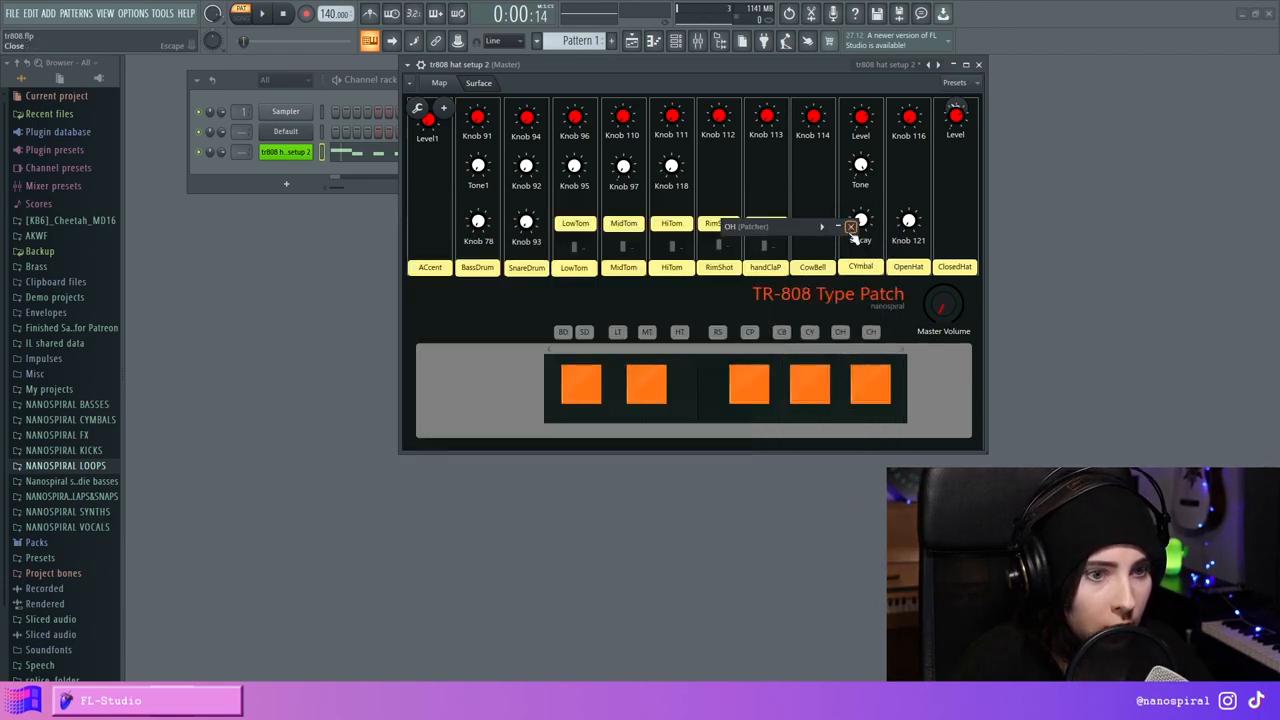
click(851, 227)
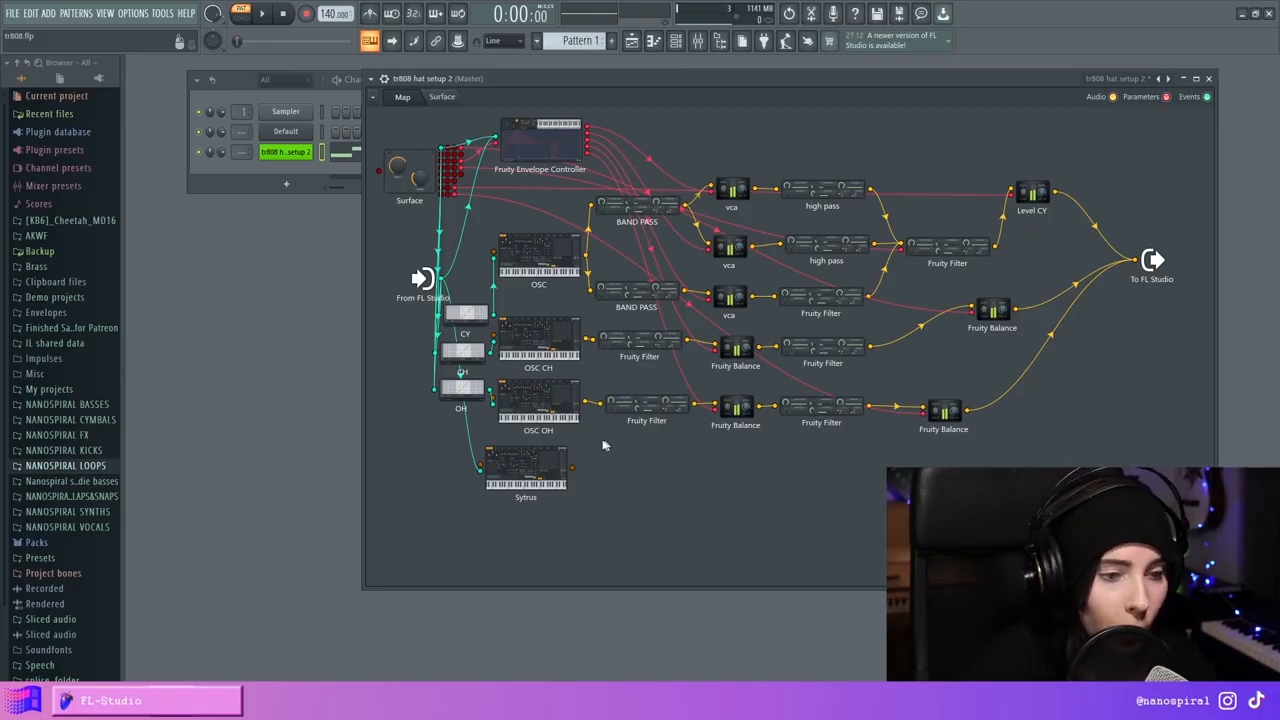
Step: Place the cowbell Sytrus module below OSC OH and review its second operator
drag(580, 477, 594, 477)
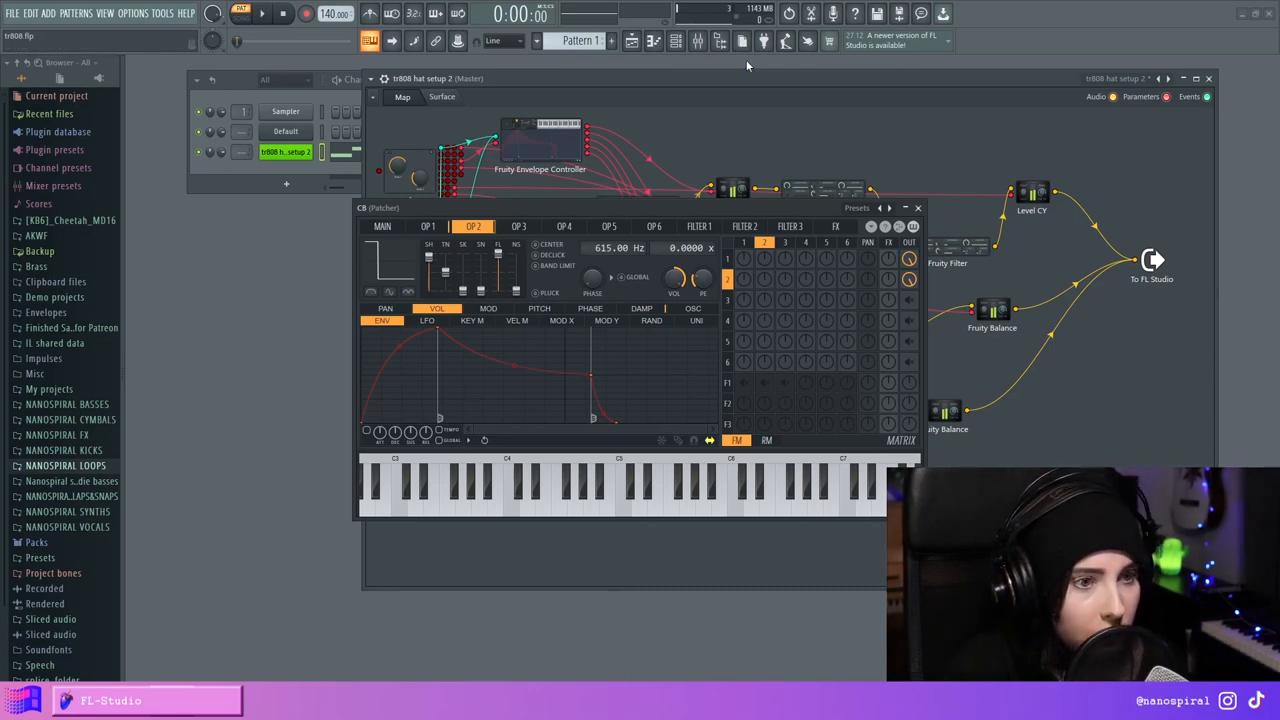
drag(816, 209, 376, 175)
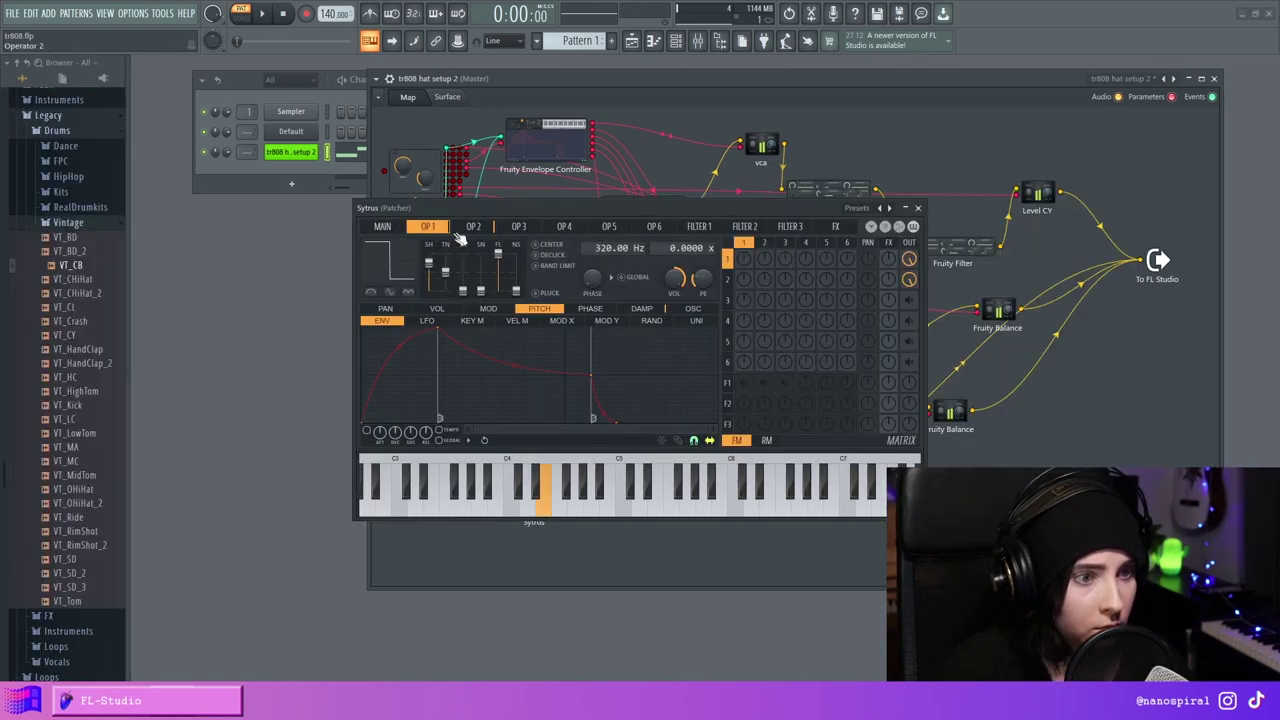
click(473, 227)
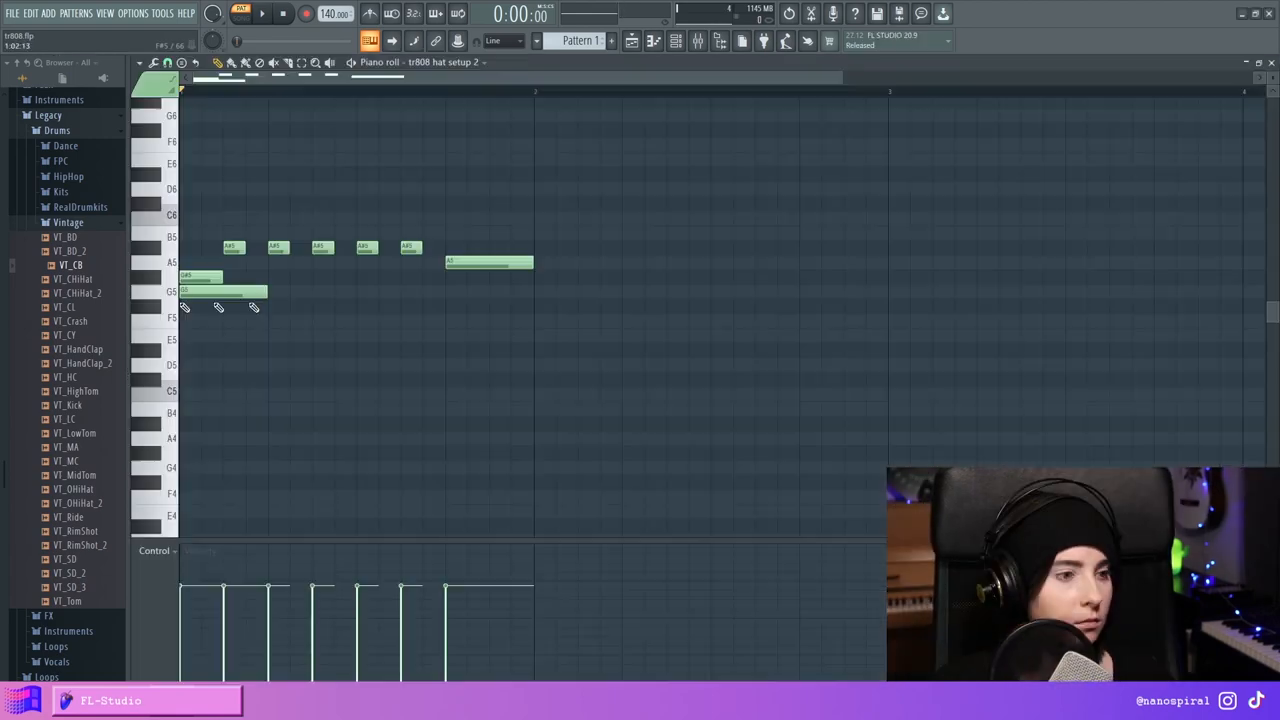
Step: Shorten the G5 note at the pattern start and play the pattern back
drag(266, 296, 150, 296)
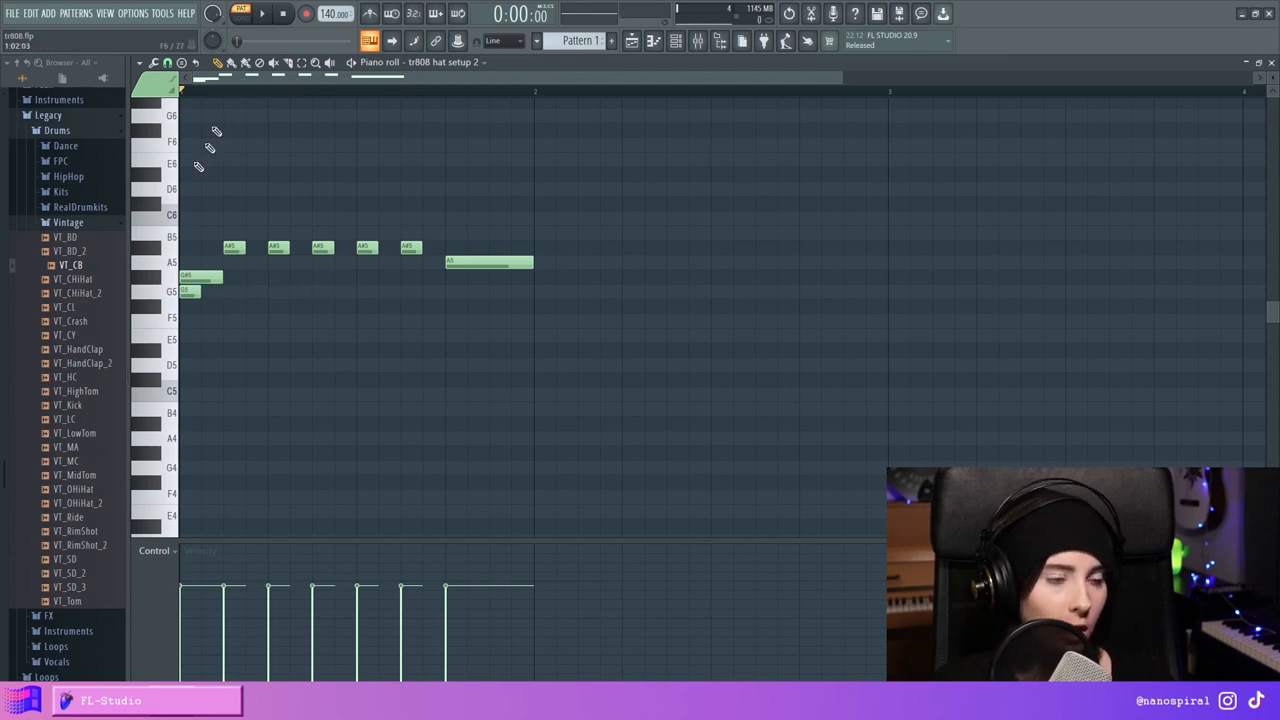
click(274, 15)
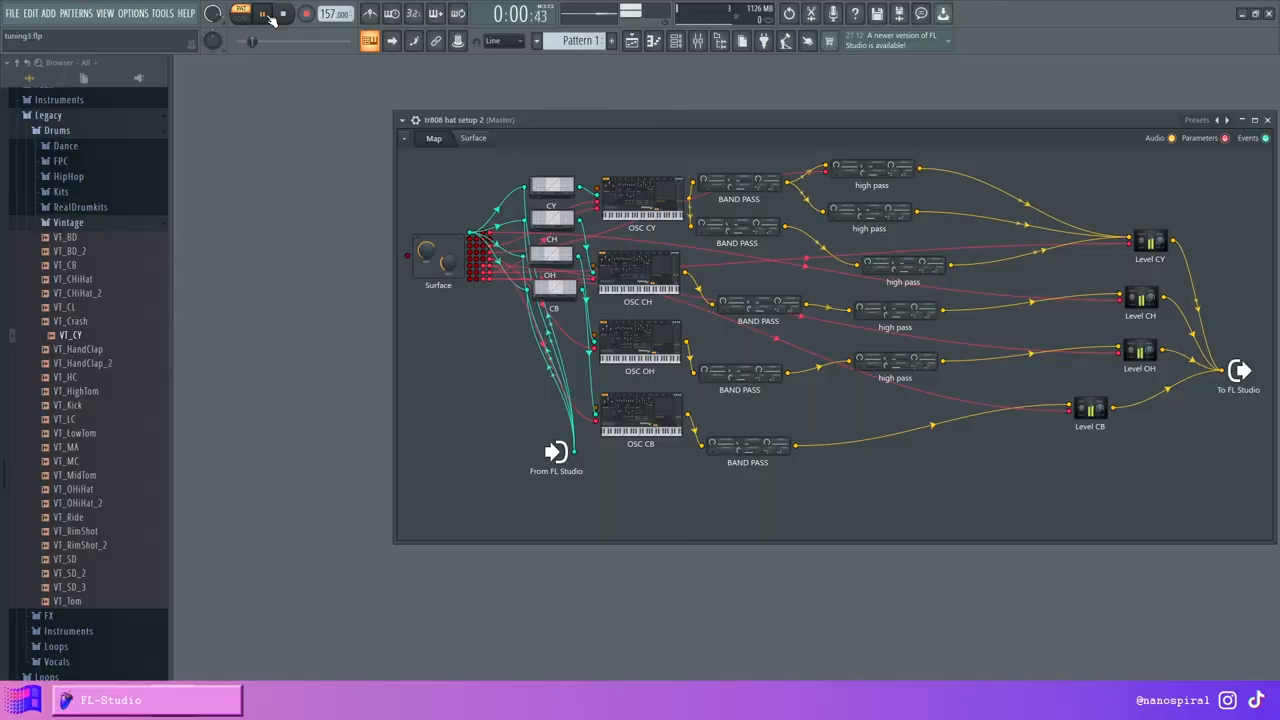
Step: Show the TR-808 Type Patch control surface with its cymbal and hat controls
click(473, 138)
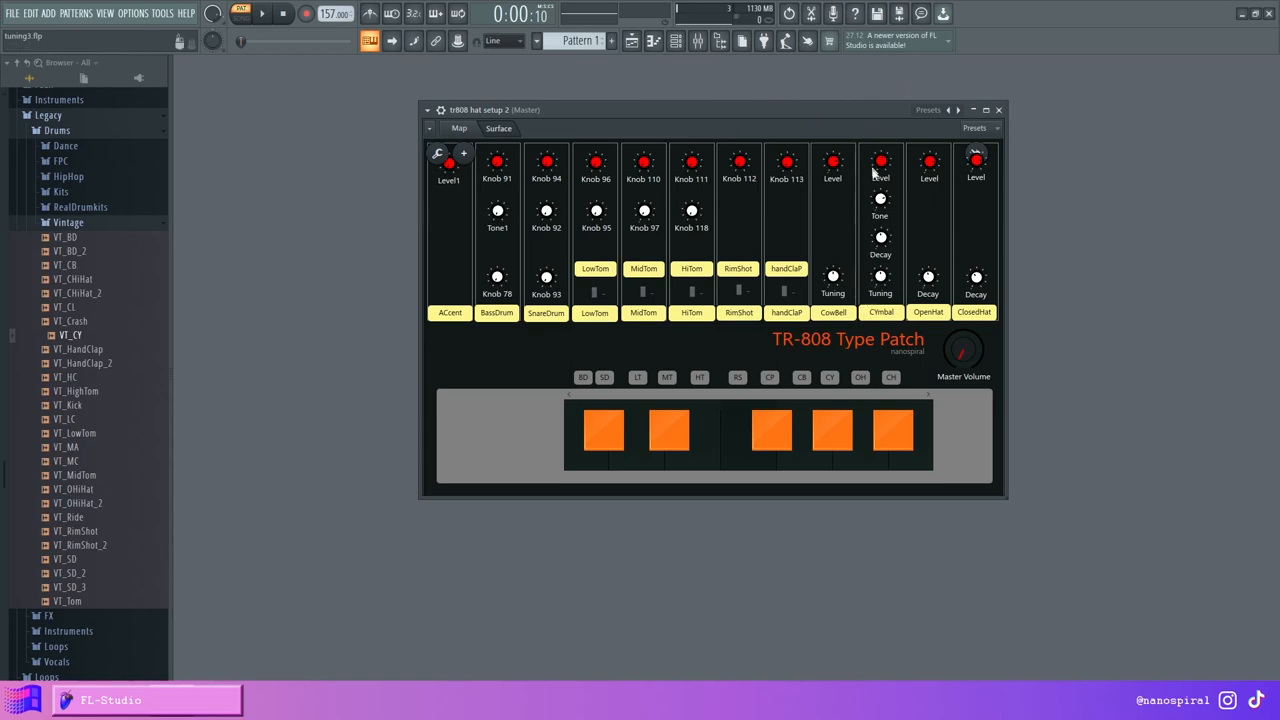
Step: Audition the fourth drum pad a few times from the surface and return to the routing map
click(836, 436)
click(830, 428)
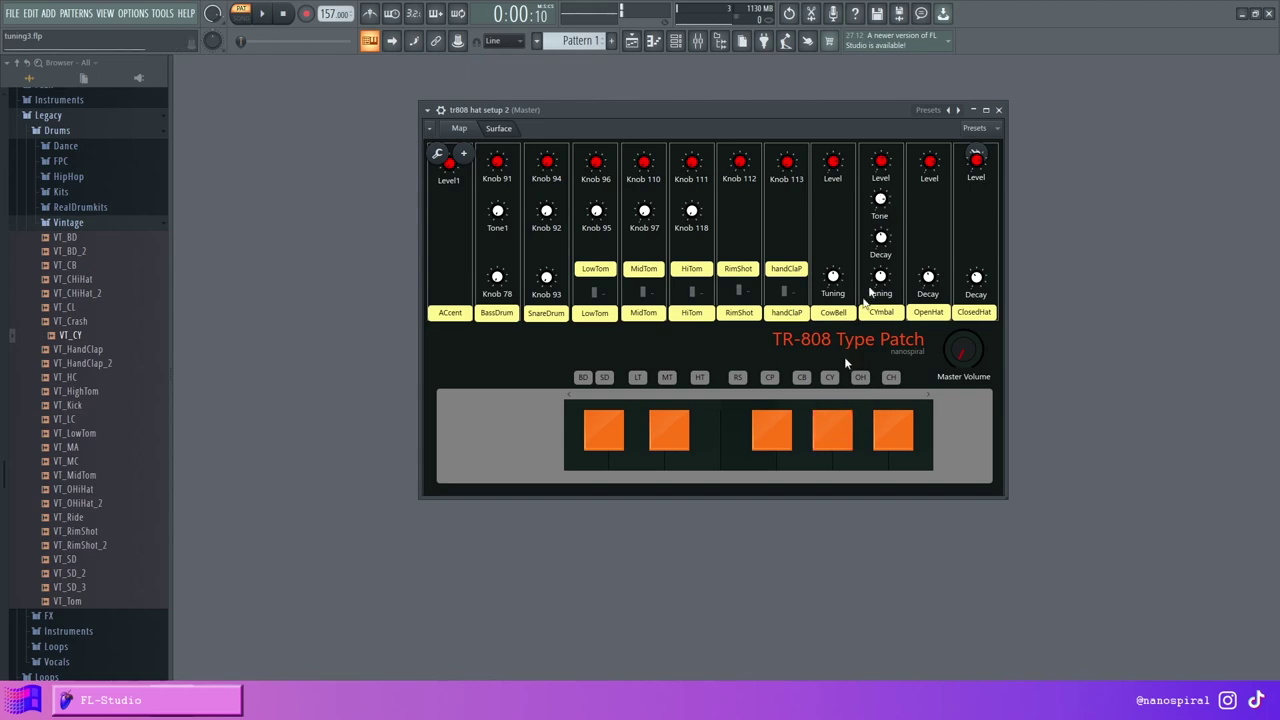
click(858, 432)
click(455, 130)
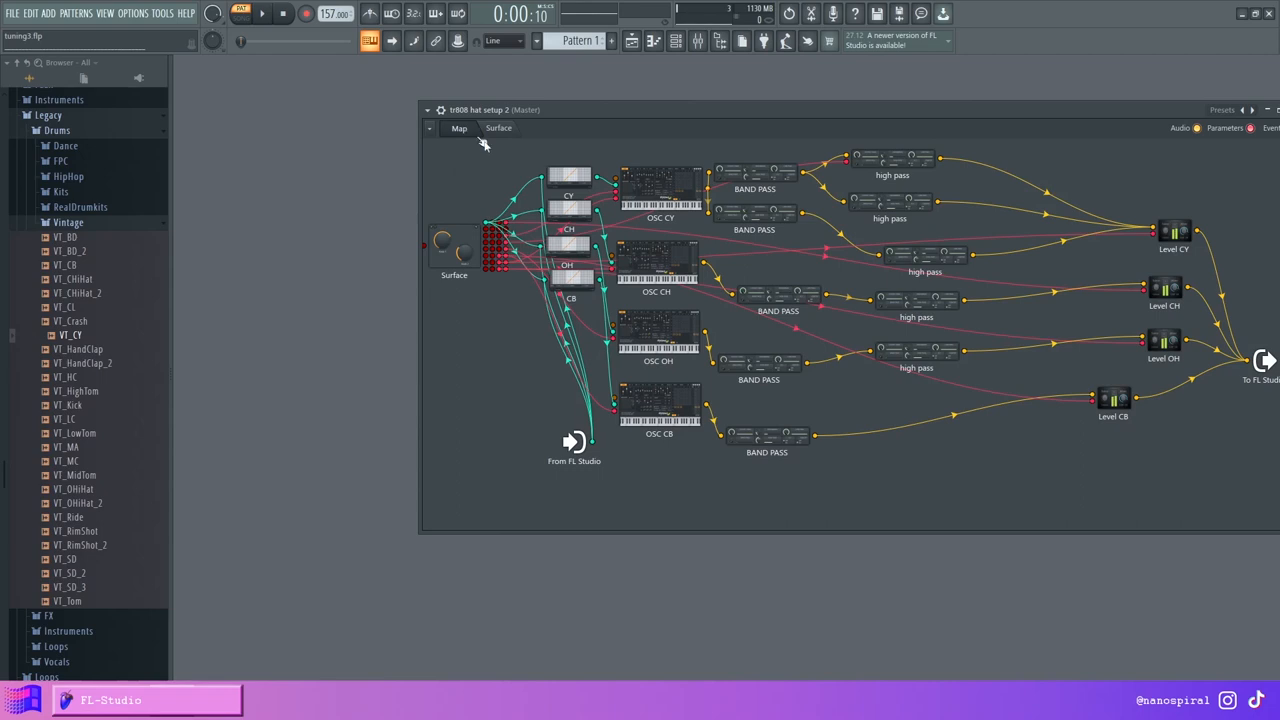
Step: Inspect the top high pass filter's settings window, repositioning it over the map
click(910, 168)
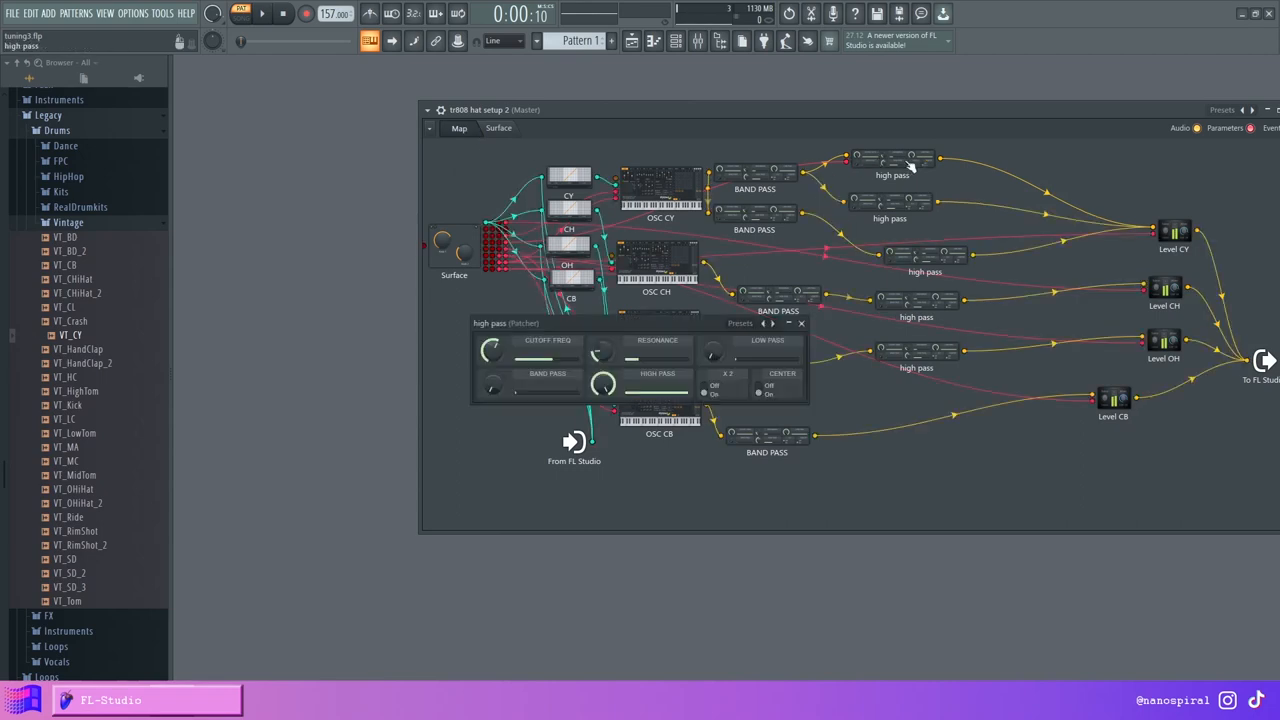
drag(667, 327, 784, 271)
click(903, 217)
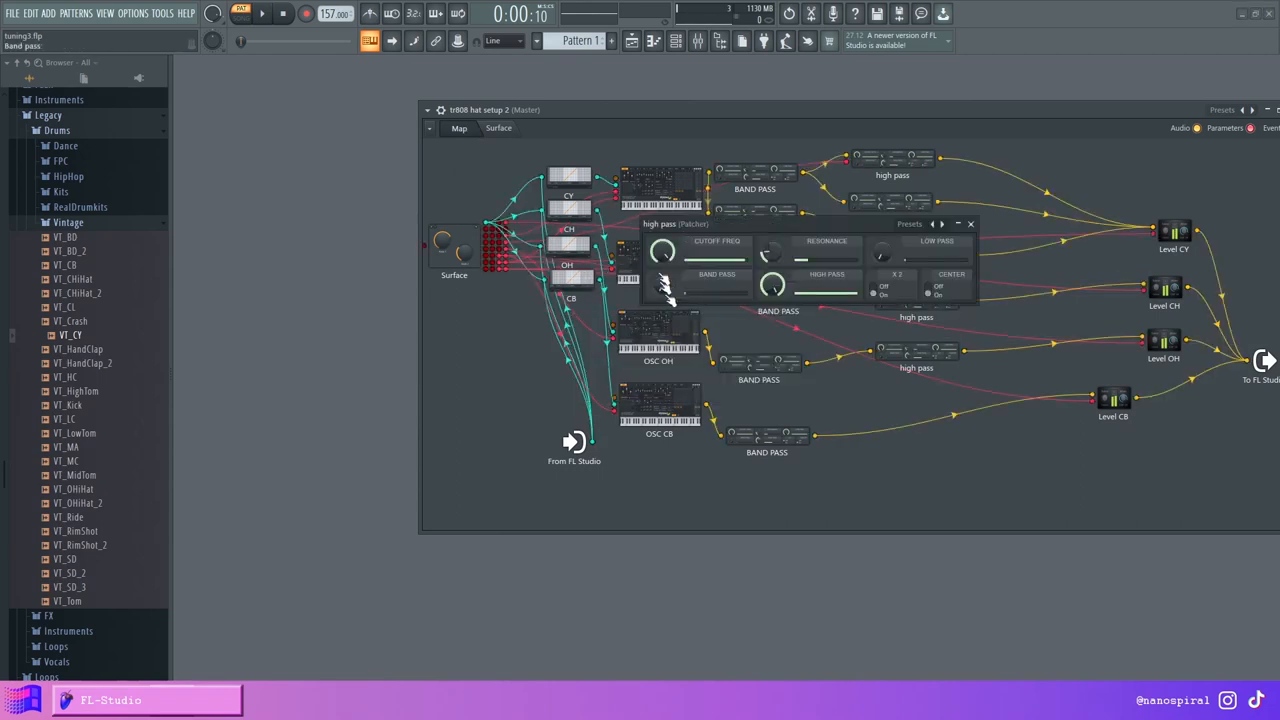
drag(849, 228, 857, 214)
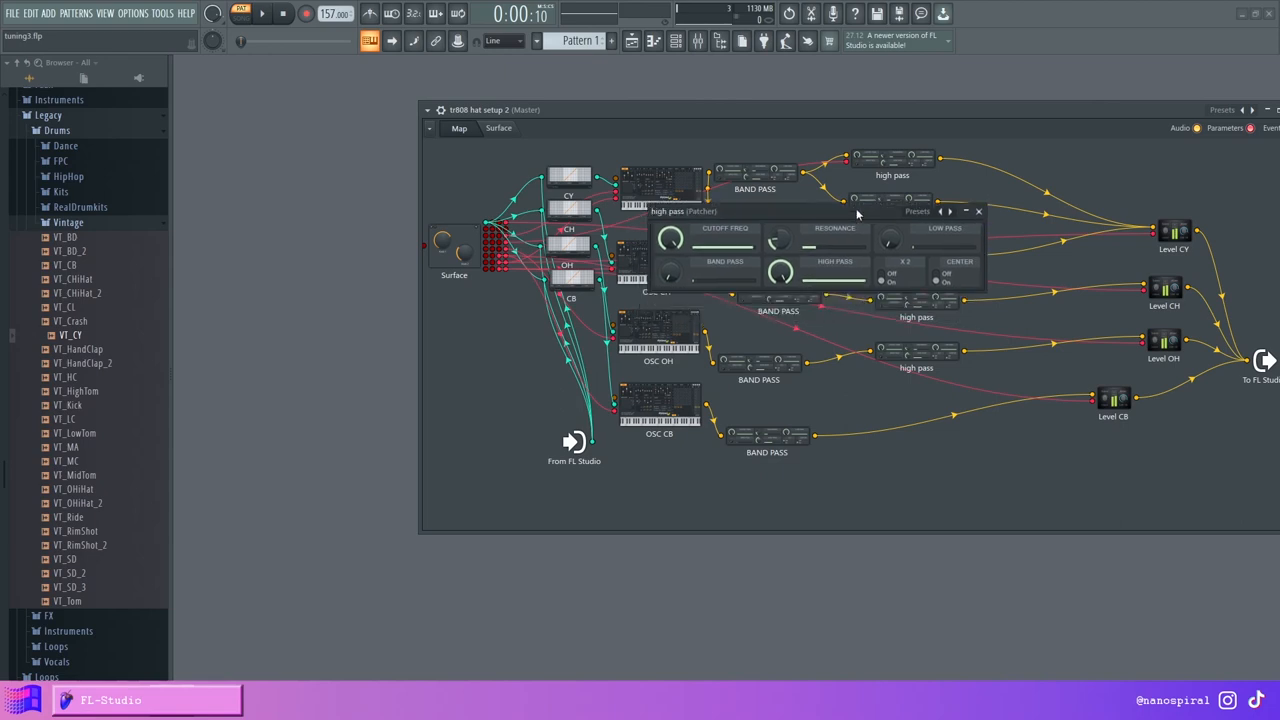
drag(857, 214, 797, 270)
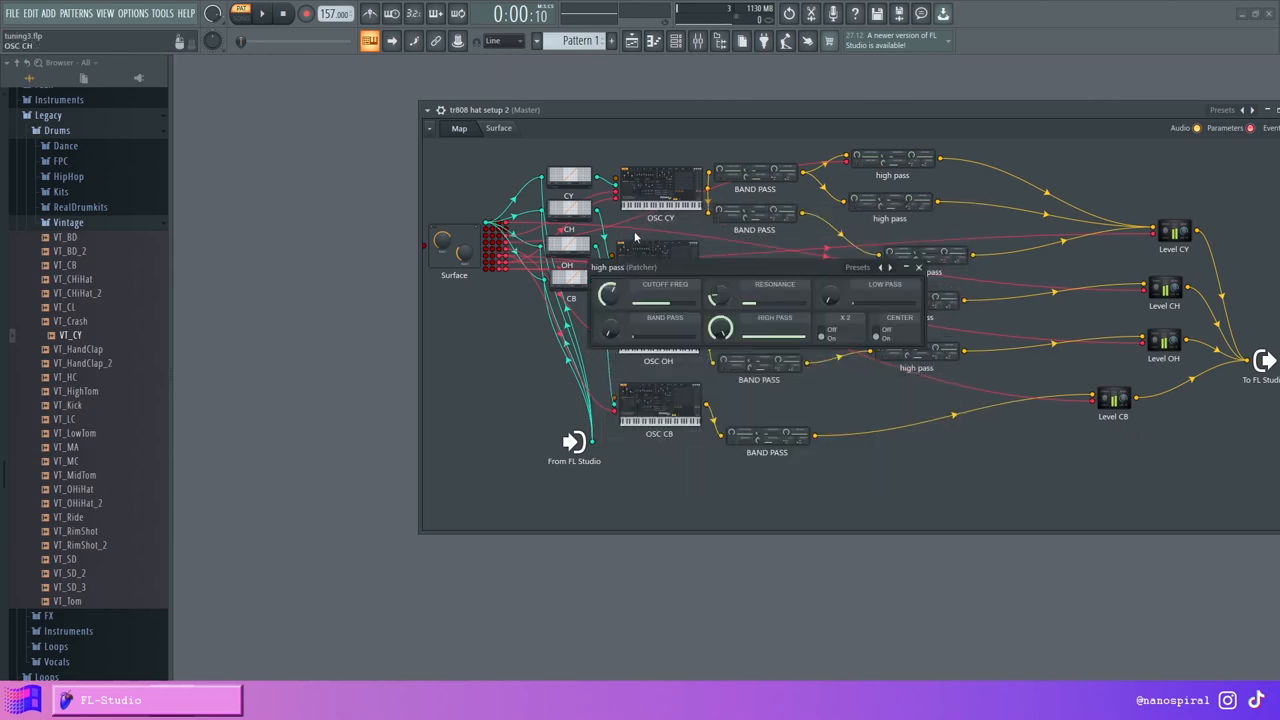
Step: Close the high pass window, audition a pad on the surface, and go back to the map
click(496, 128)
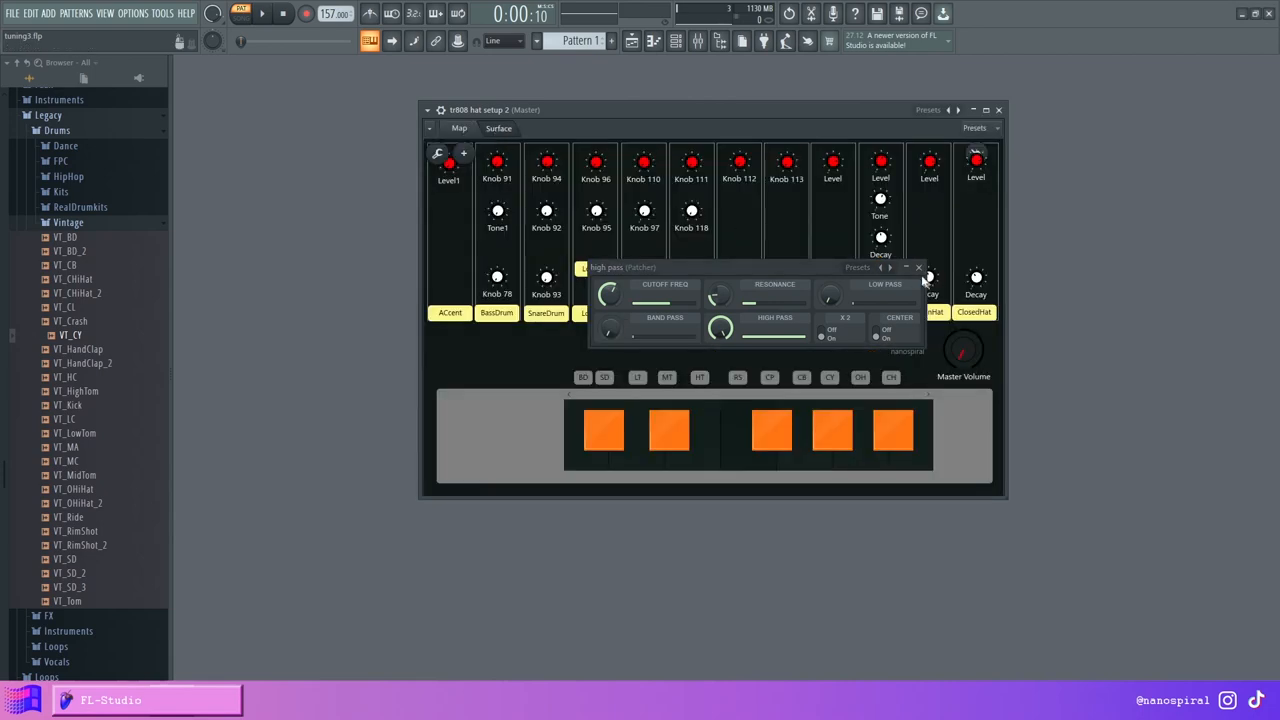
click(918, 268)
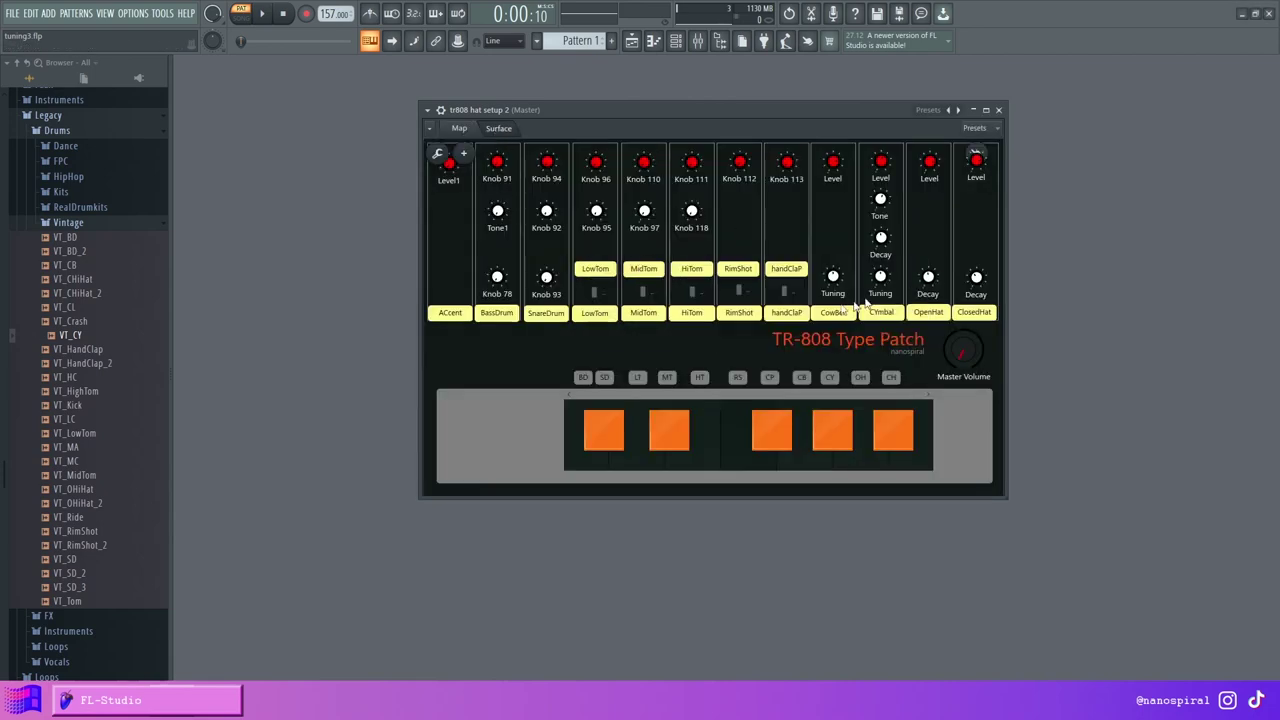
click(835, 440)
click(459, 128)
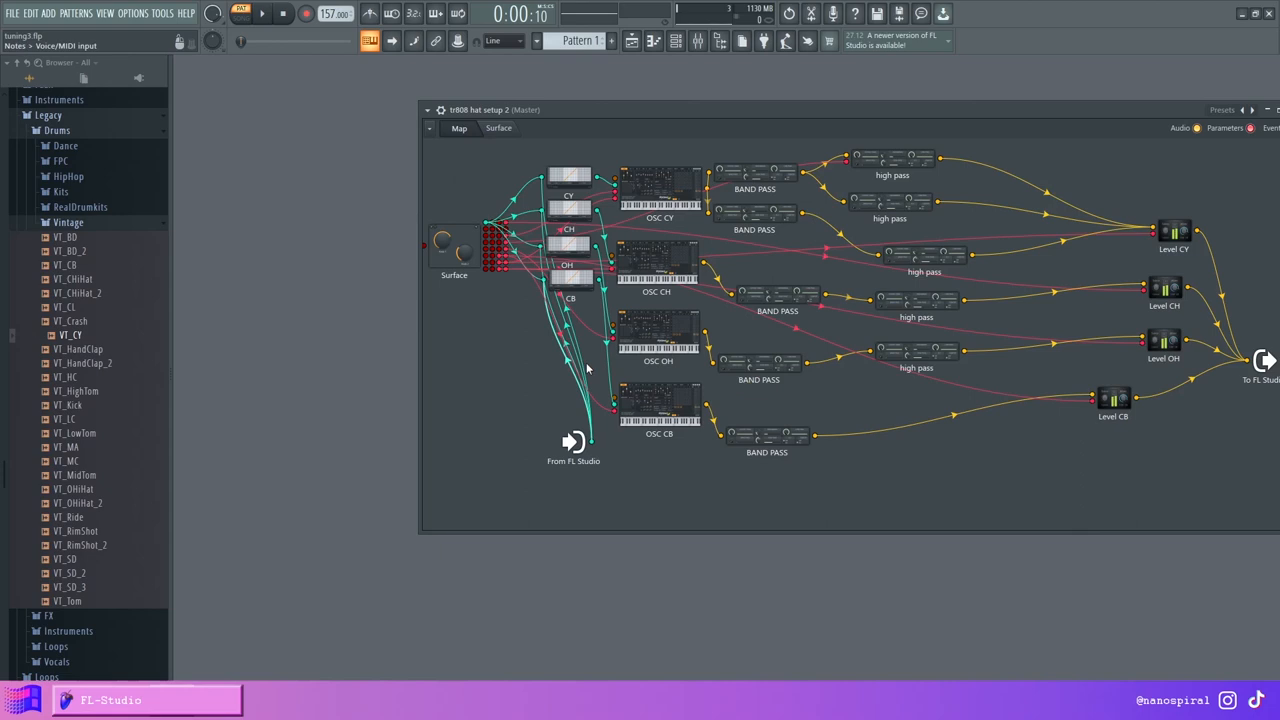
Step: Check the OSC CH closed-hat Sytrus settings briefly and audition a drum pad
click(657, 262)
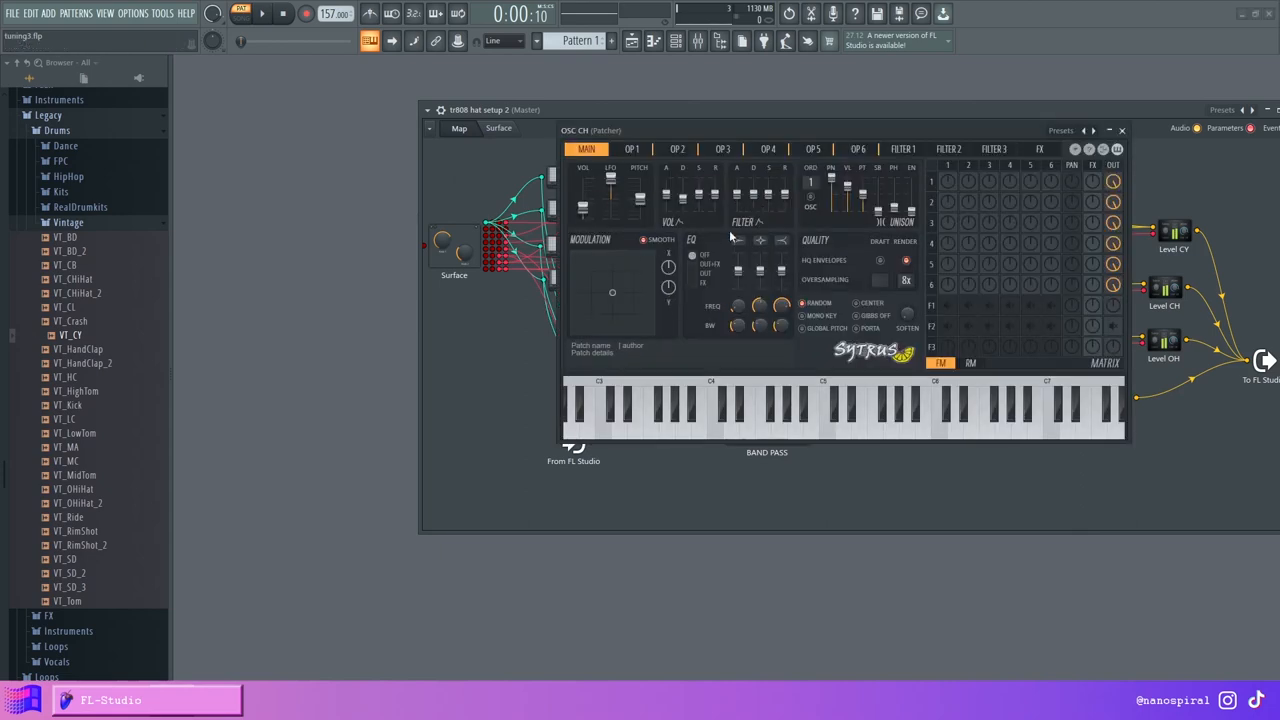
click(1125, 131)
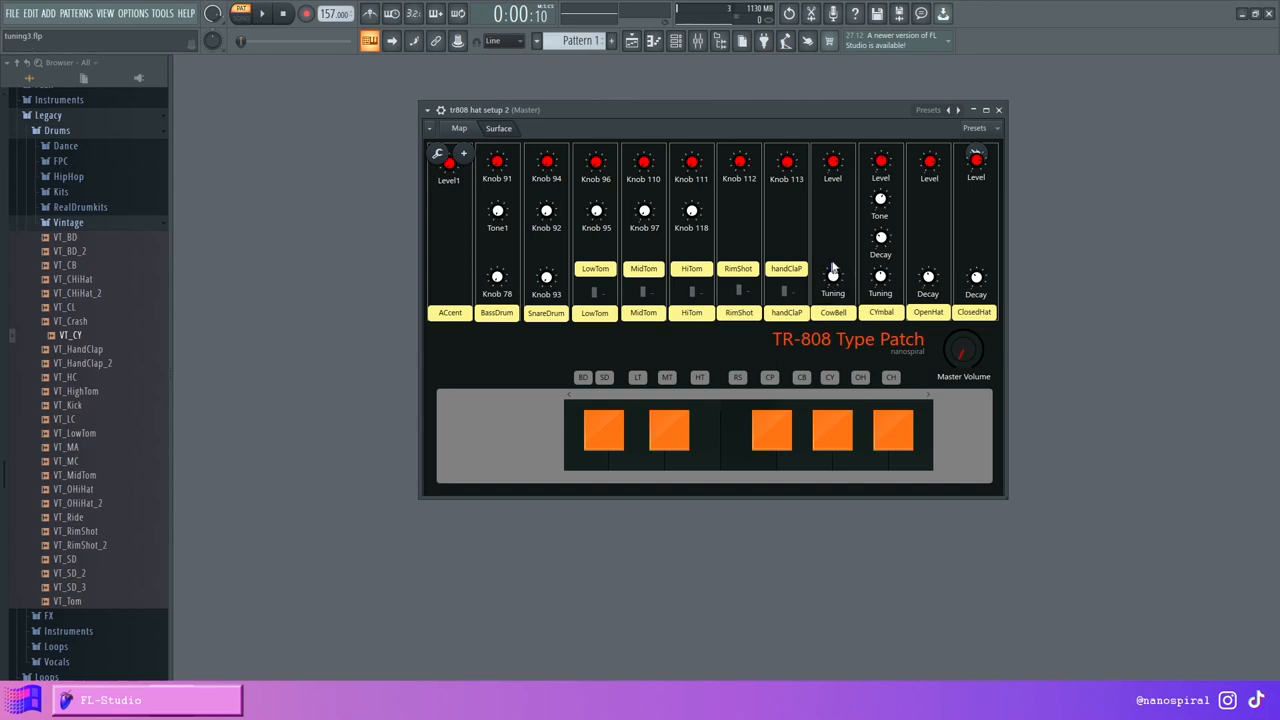
click(805, 440)
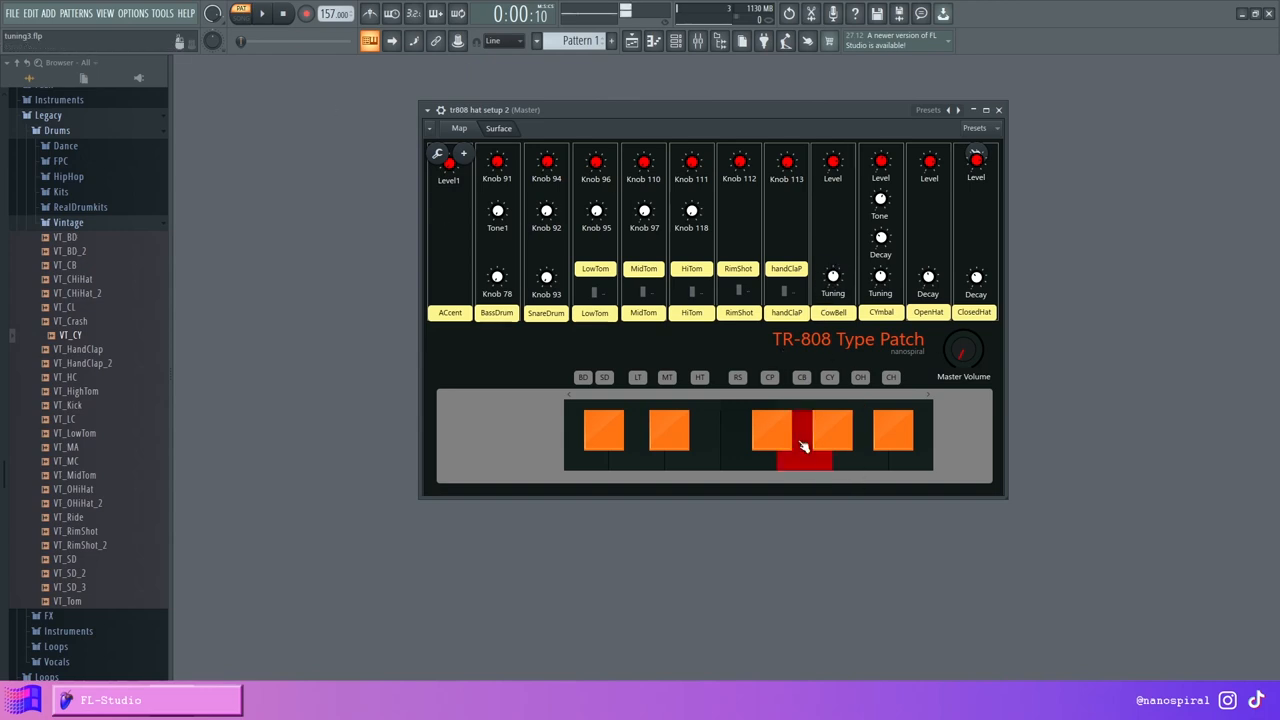
Step: Review the OSC CB cowbell Sytrus operators 1 and 2 and the modulation X knob options
click(829, 430)
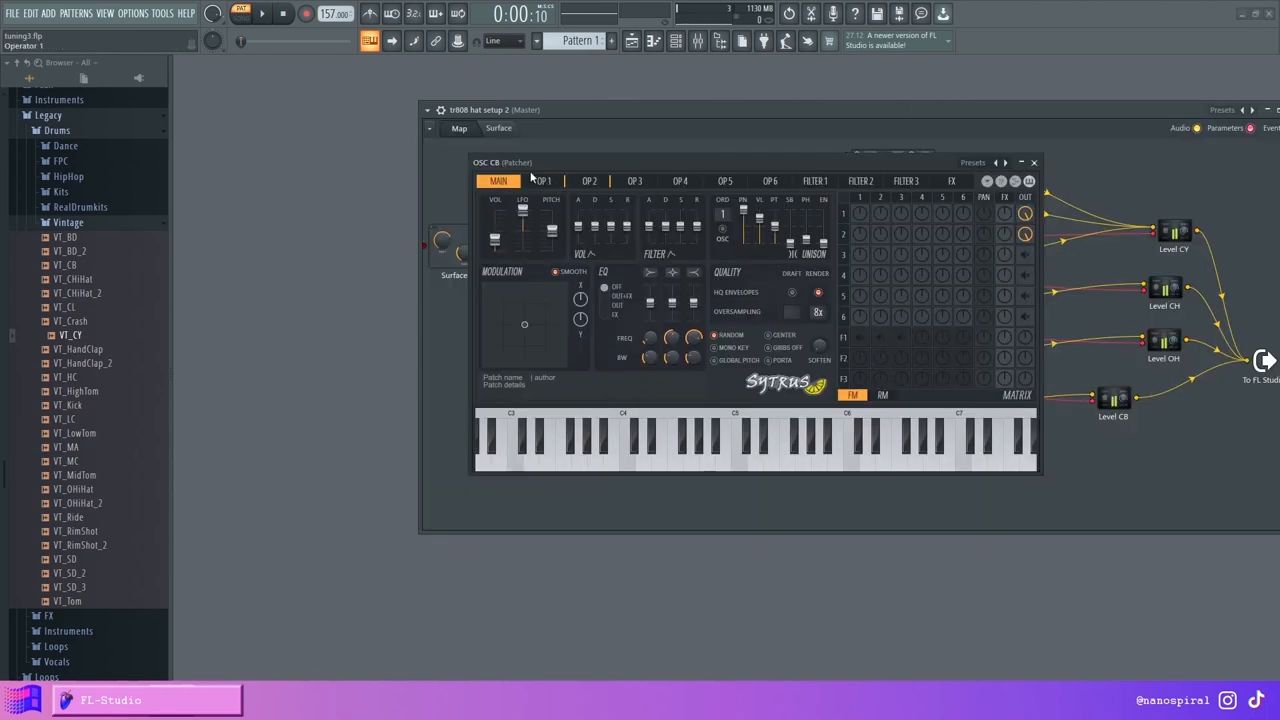
click(544, 182)
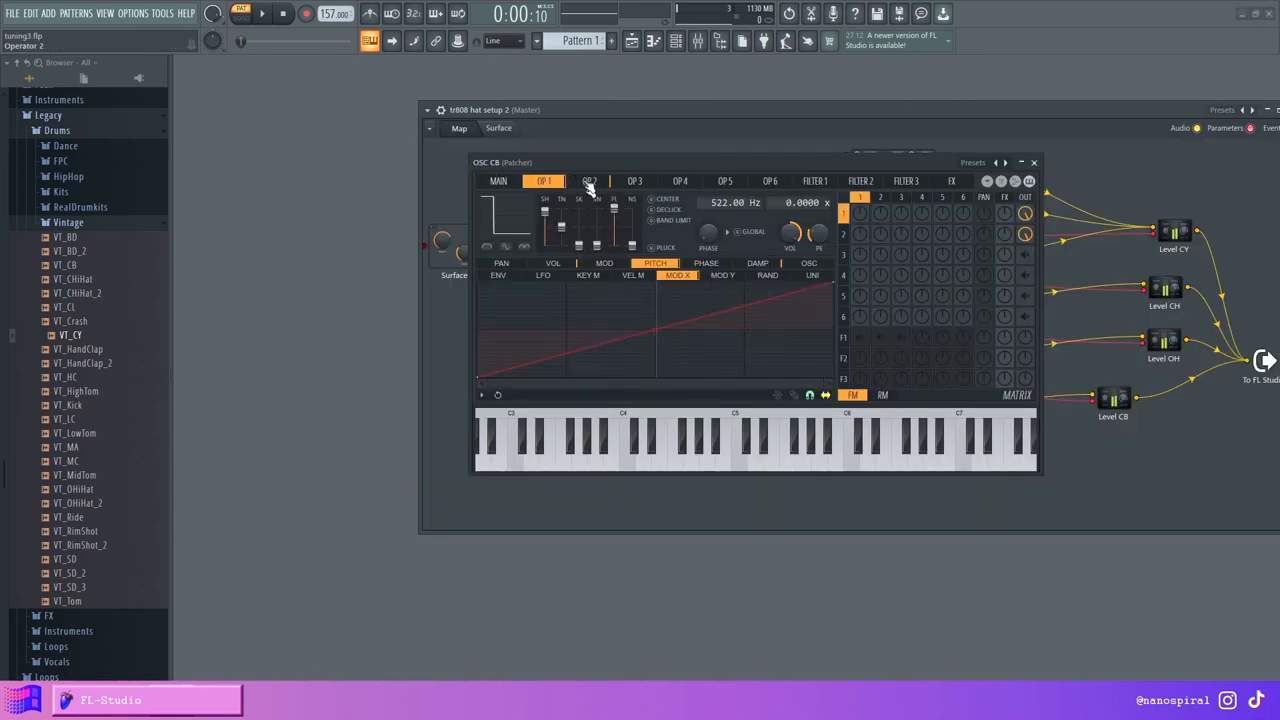
click(590, 184)
click(498, 181)
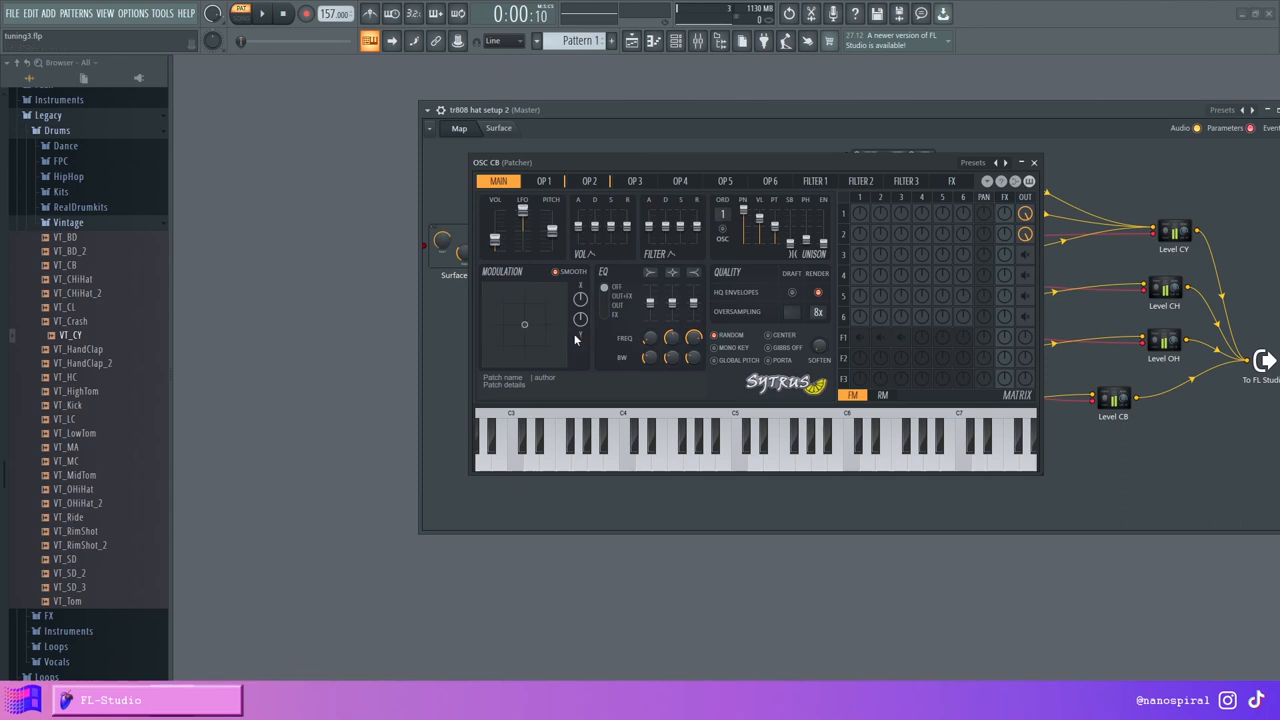
right_click(580, 299)
key(Escape)
key(Escape)
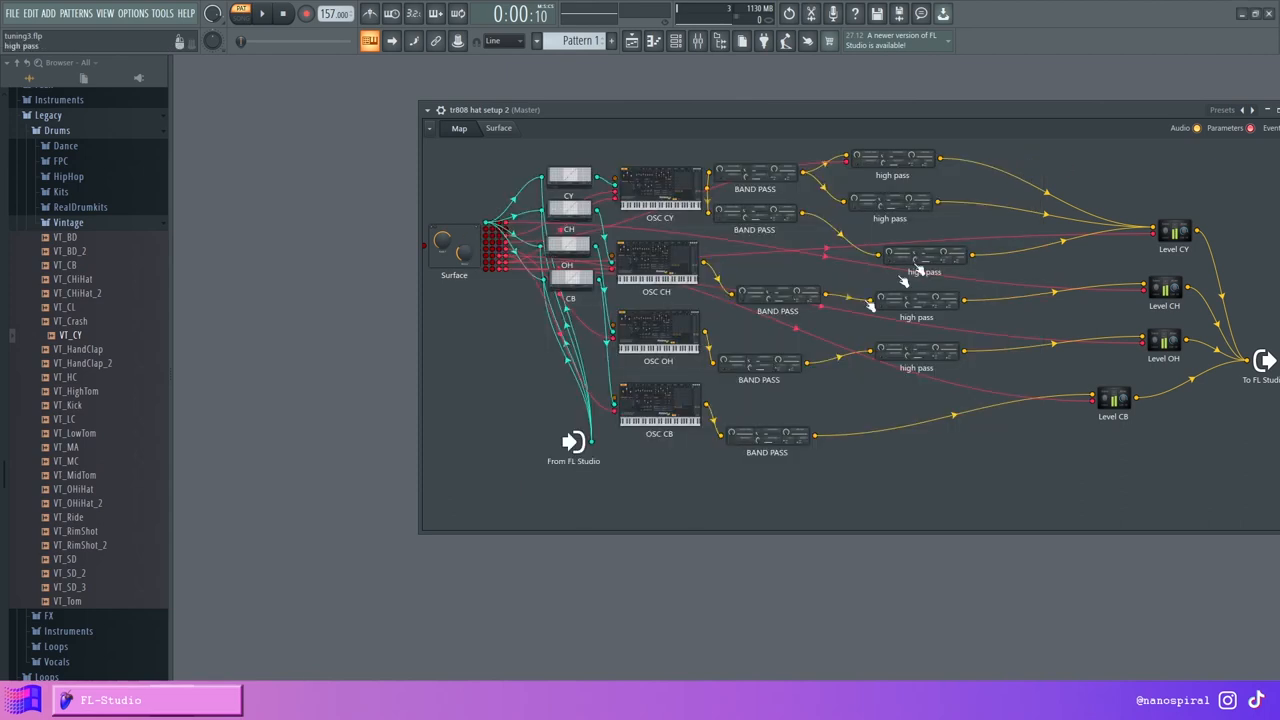
Step: View the TR-808 Type Patch control surface, then return to the routing map
click(498, 128)
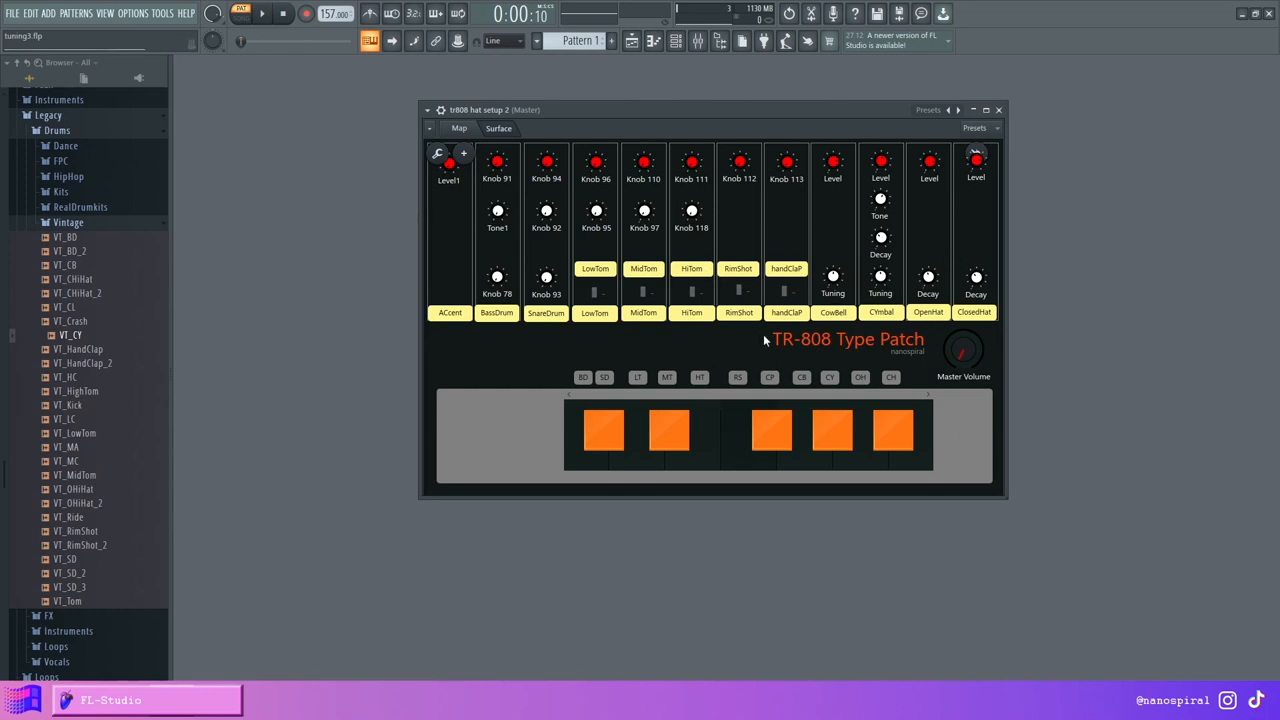
click(459, 128)
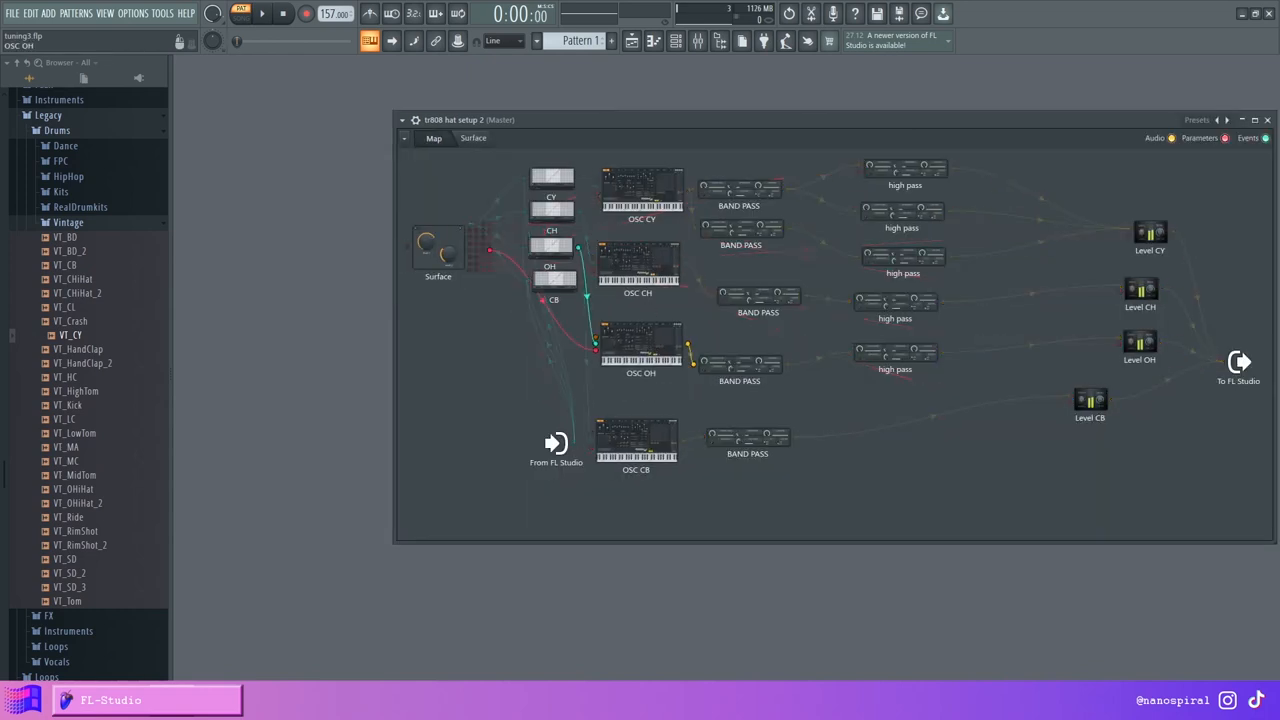
Step: Move the OSC CB module up in the map, then return from the 808 service notes to FL Studio
drag(640, 373, 640, 362)
drag(645, 468, 650, 435)
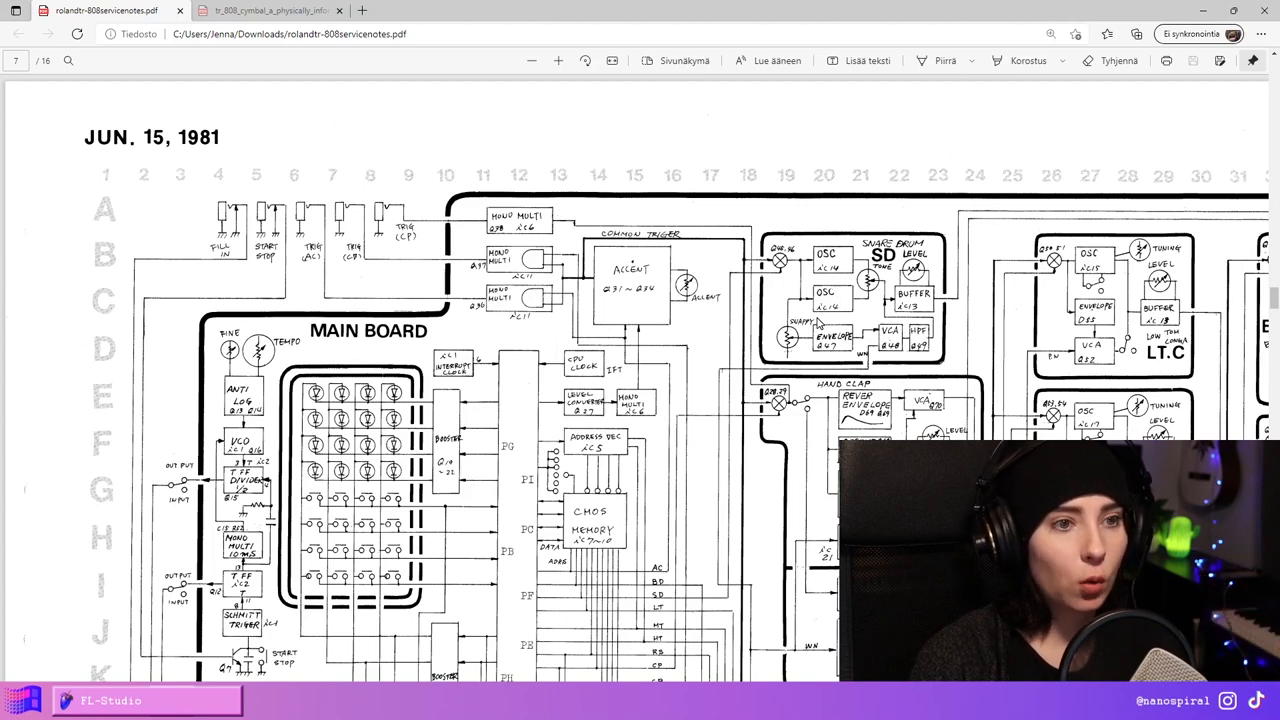
scroll(818, 322, down, 5)
scroll(747, 371, up, 5)
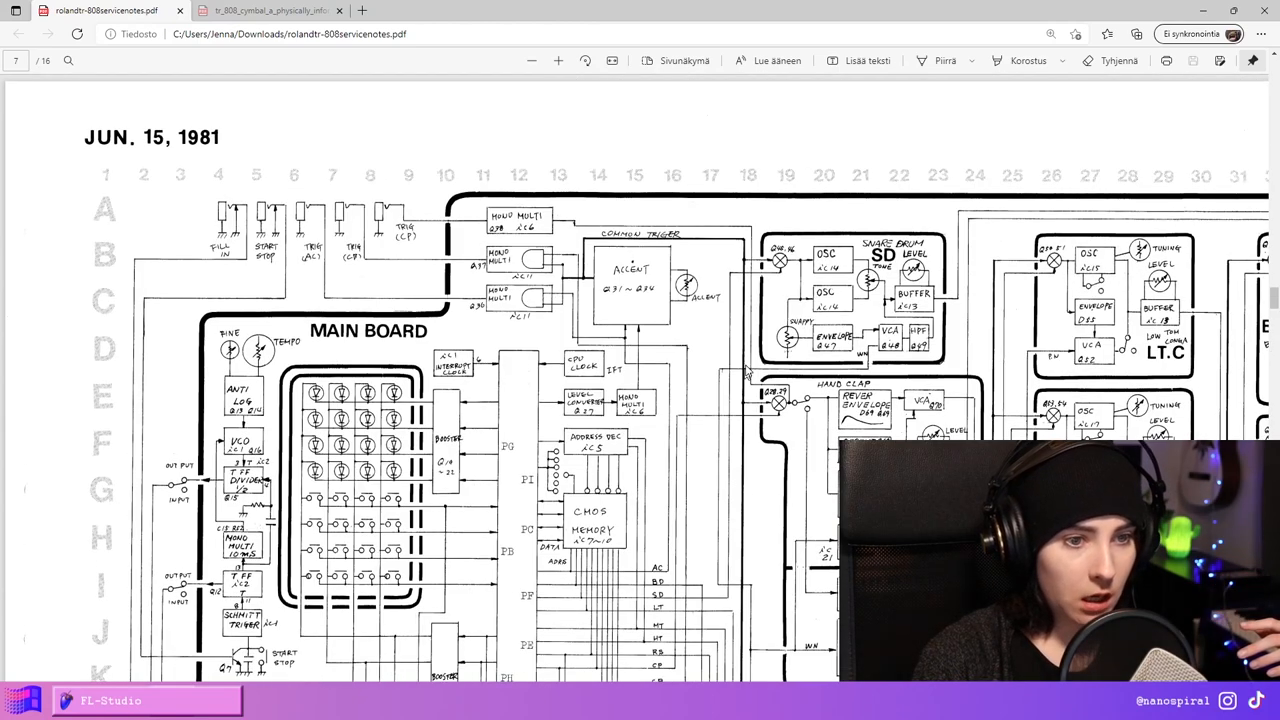
key(alt+Tab)
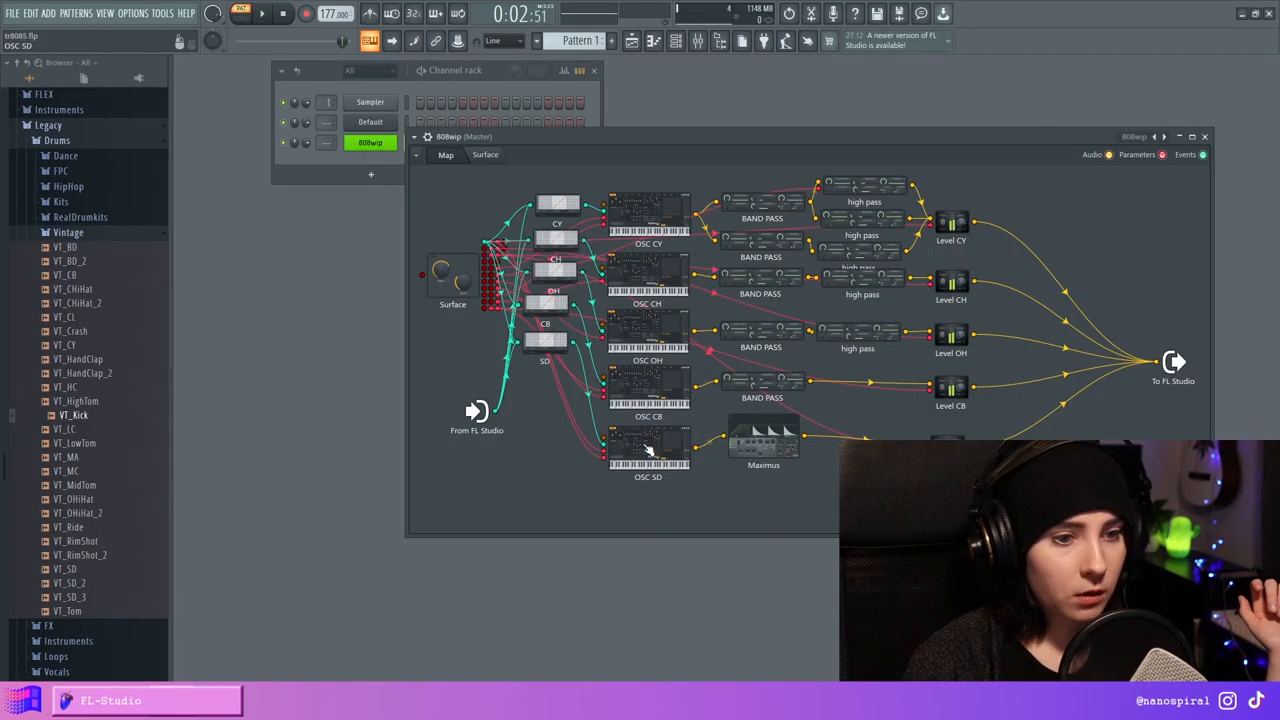
Step: Bring up the OSC SD snare Sytrus editor, position it, and audition the snare
click(648, 450)
drag(672, 210, 877, 172)
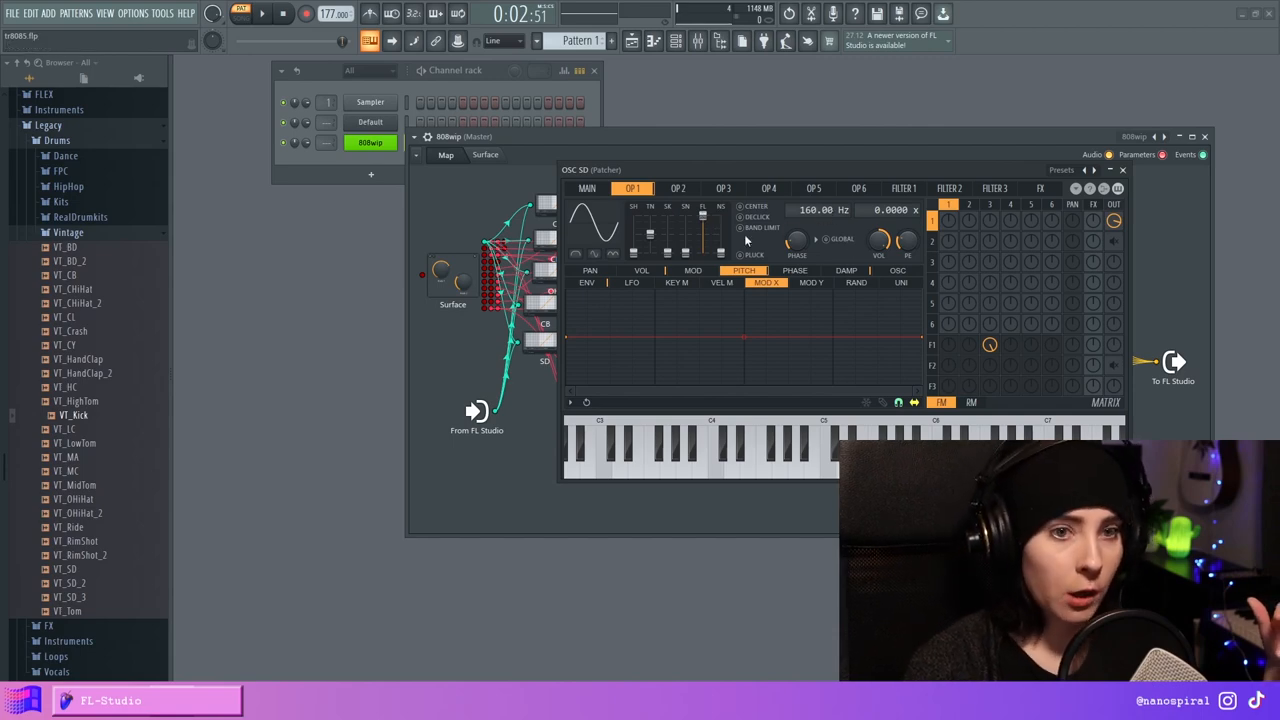
click(812, 470)
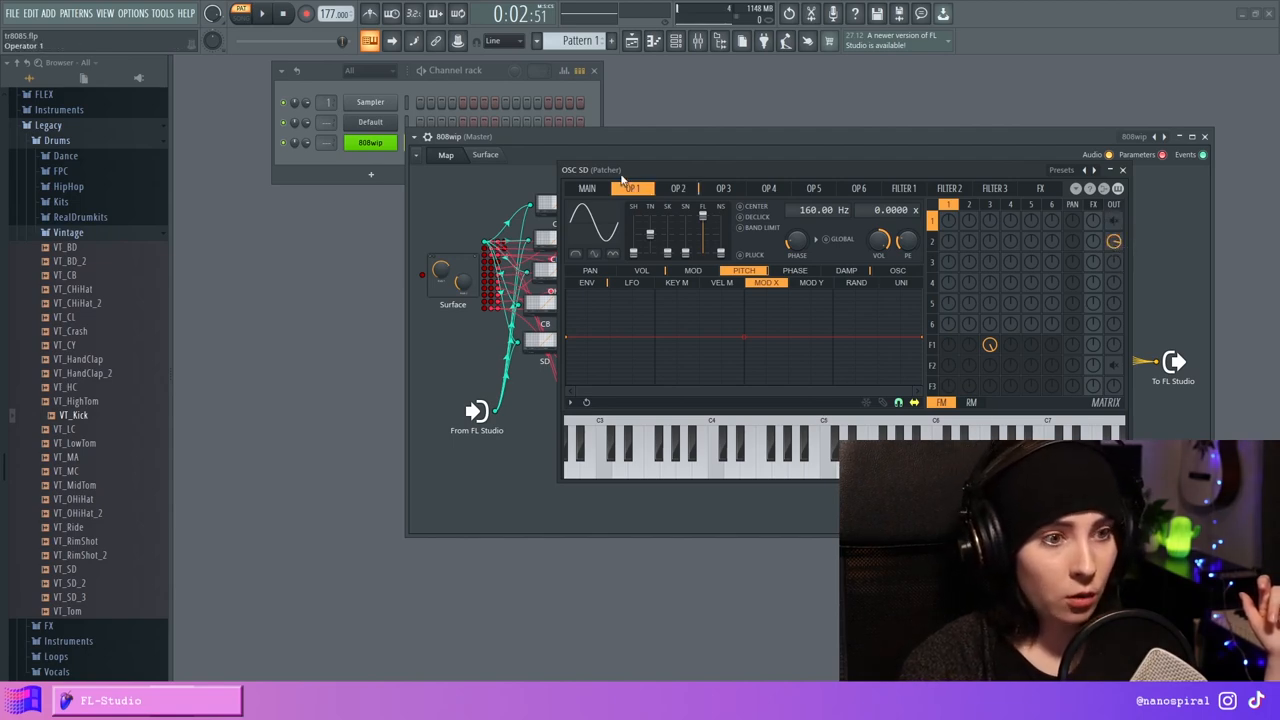
scroll(621, 177, down, 1)
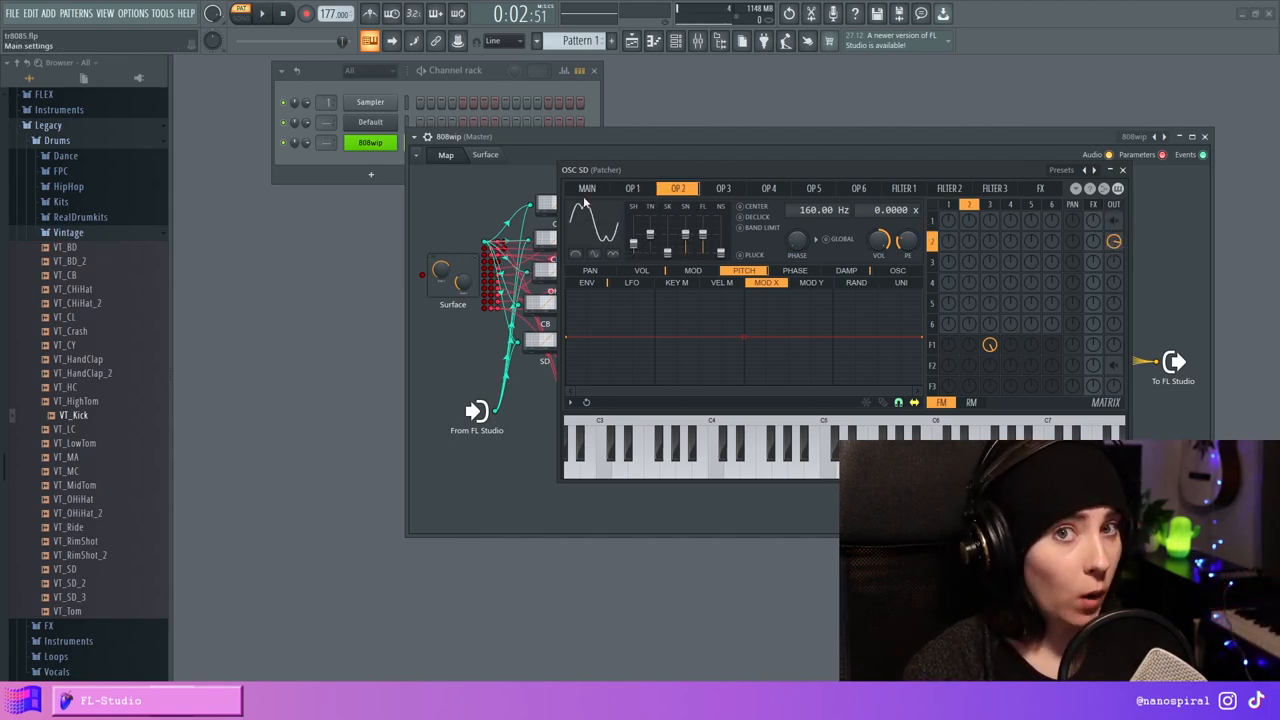
Step: Set operator 2's sine shaper to 20%, audition the snare, and view the first filter page
drag(685, 235, 688, 250)
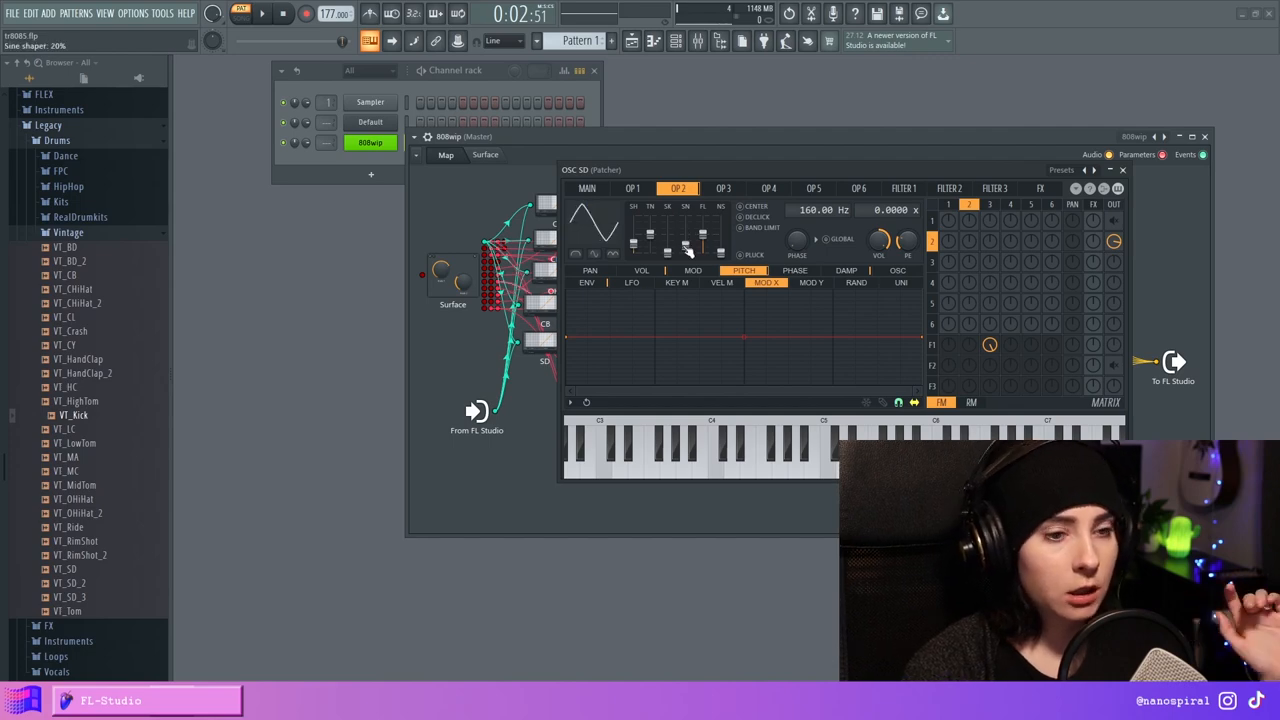
click(765, 460)
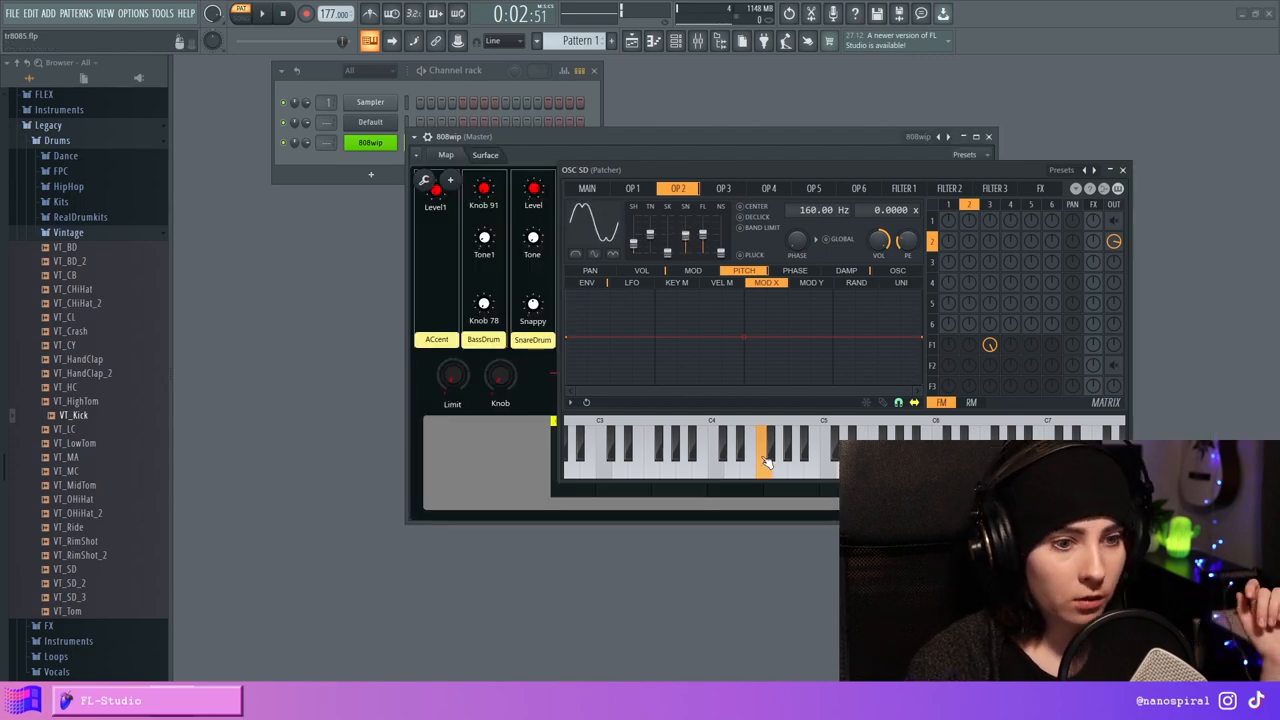
click(765, 460)
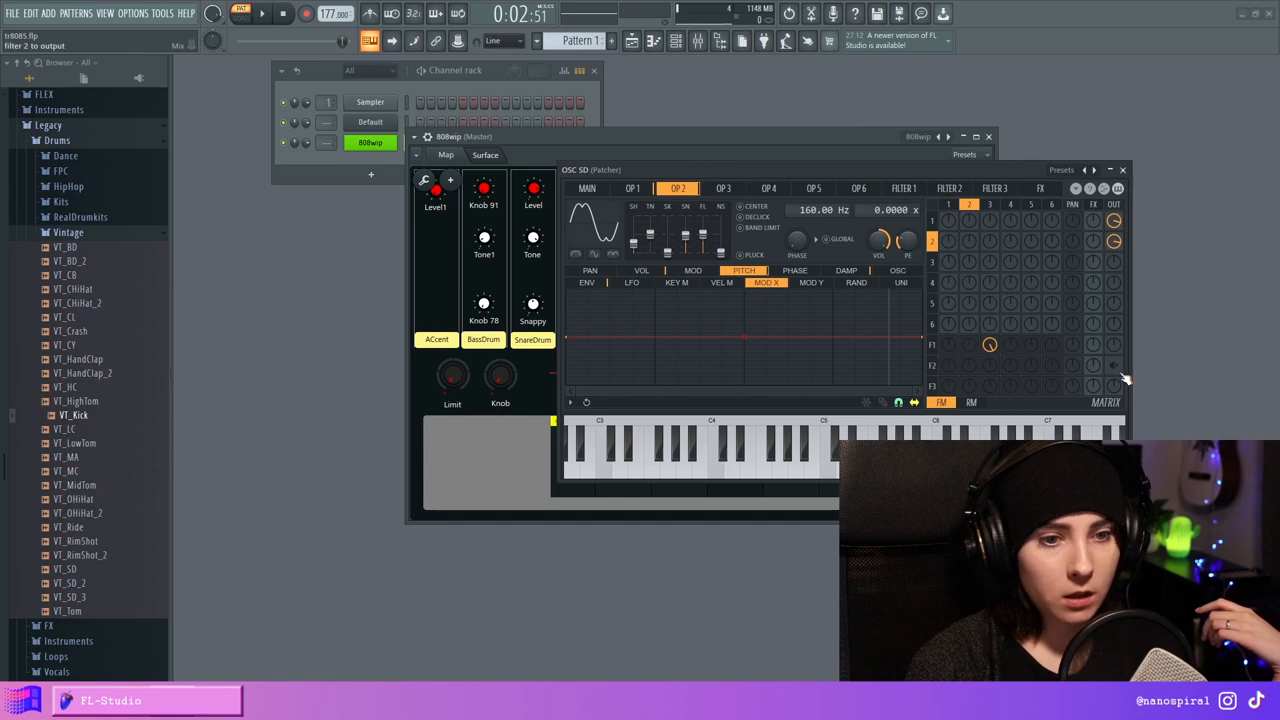
click(831, 470)
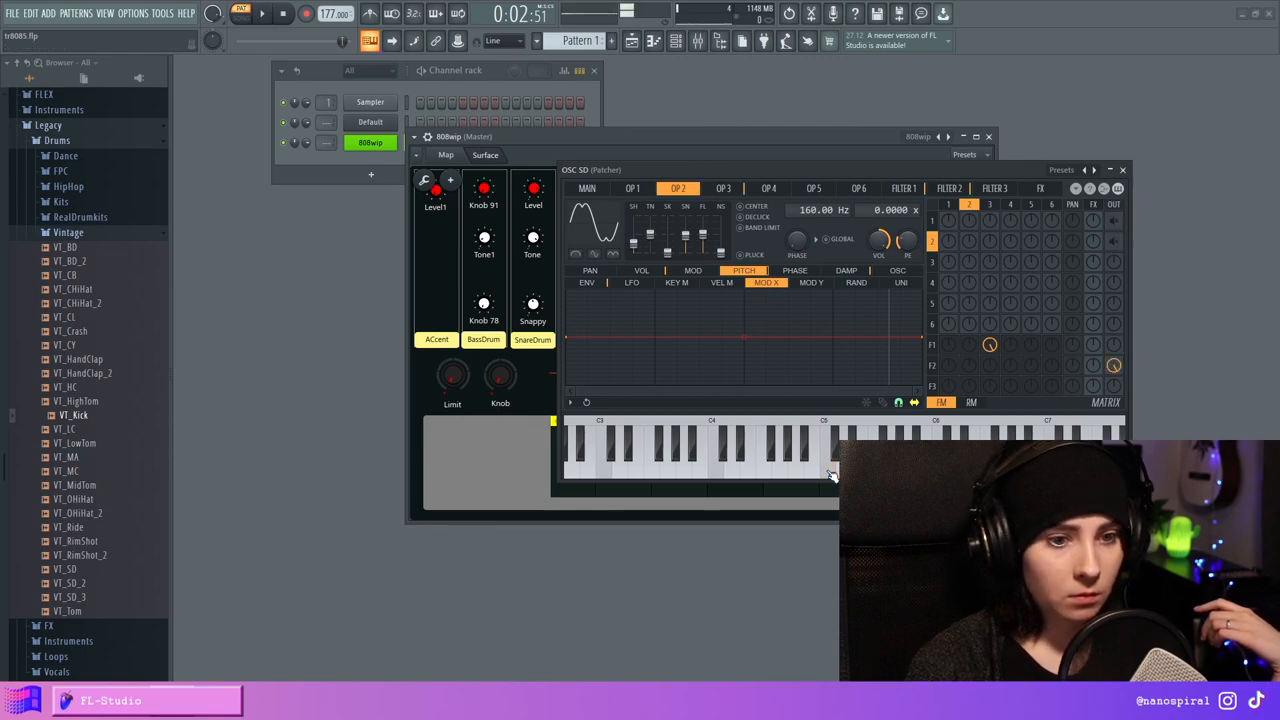
click(899, 186)
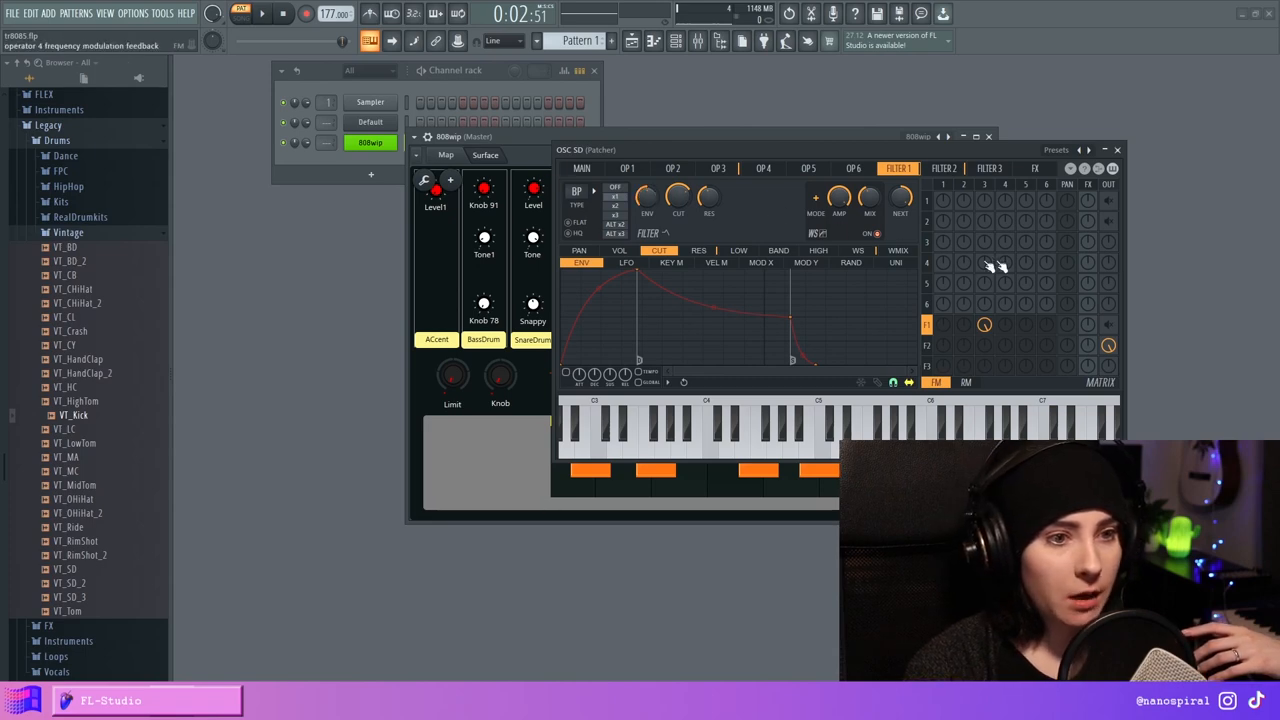
Step: Turn FILTER 1's NEXT knob to 100% and move the Maximus window up and left
drag(901, 198, 898, 205)
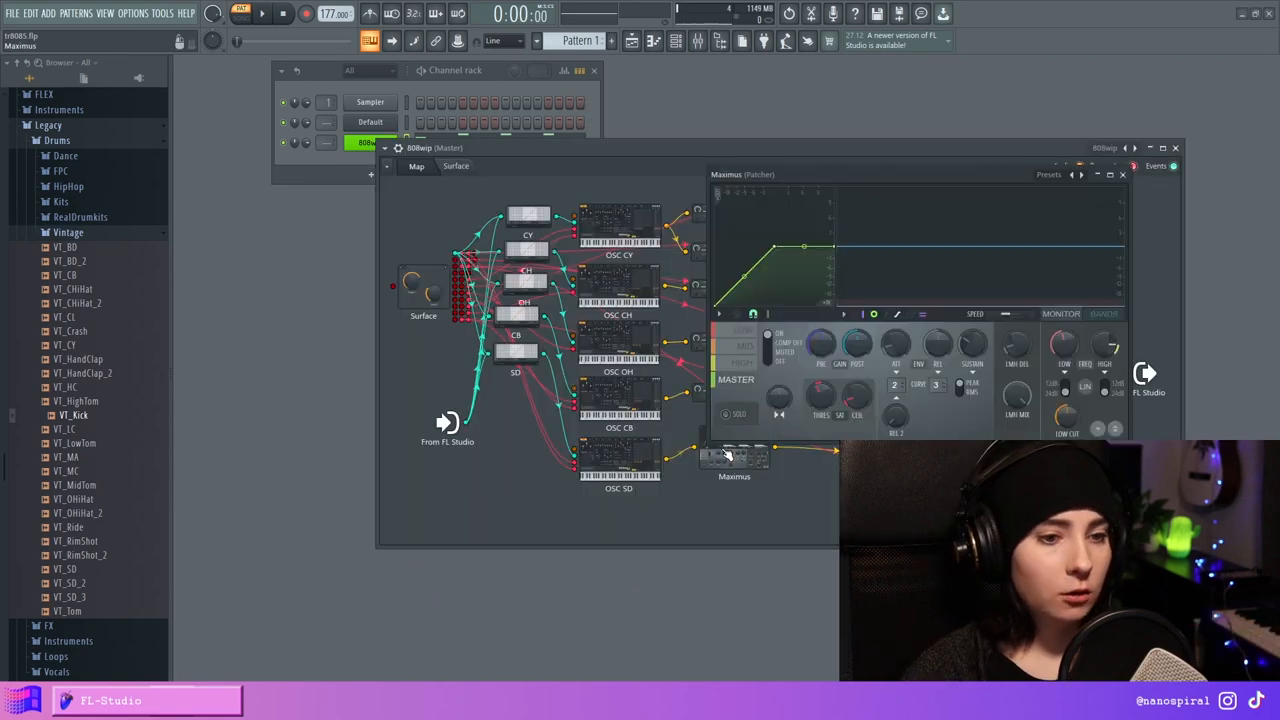
drag(927, 178, 819, 125)
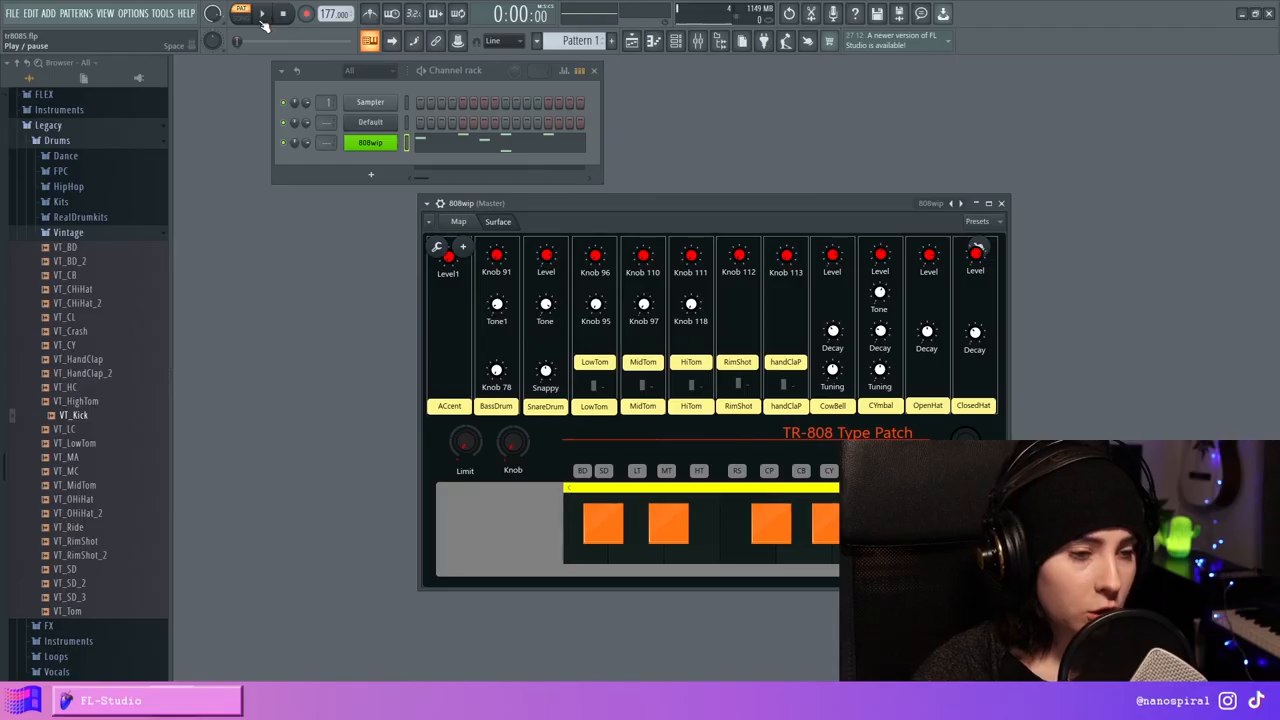
Step: Play the drum pattern to hear the patch
click(262, 16)
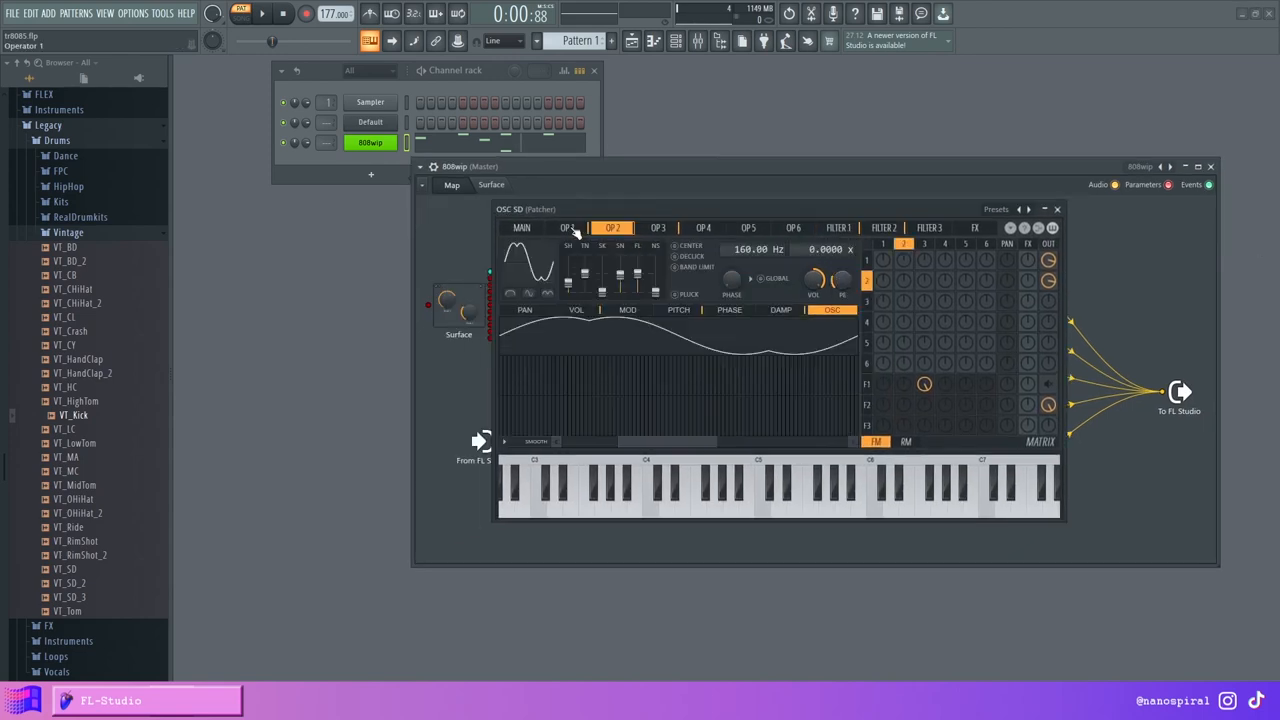
Step: Show operator 1's pitch envelope in the snare Sytrus editor
click(572, 229)
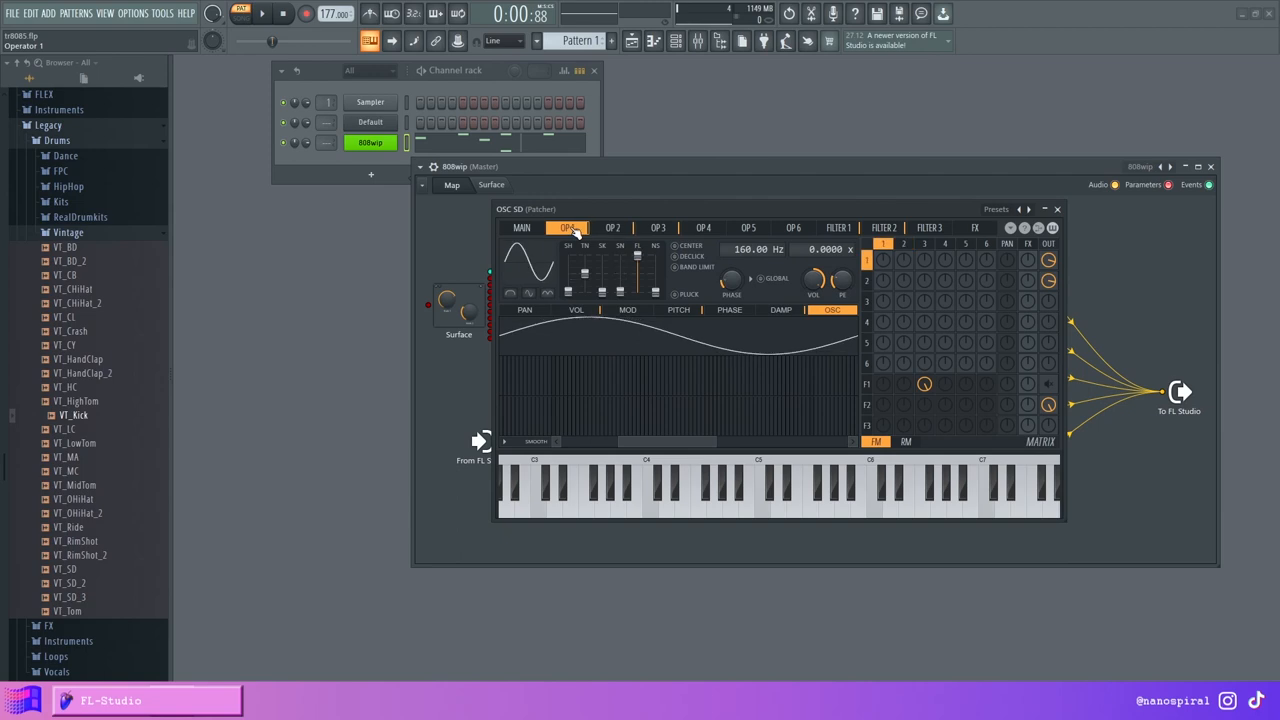
click(576, 310)
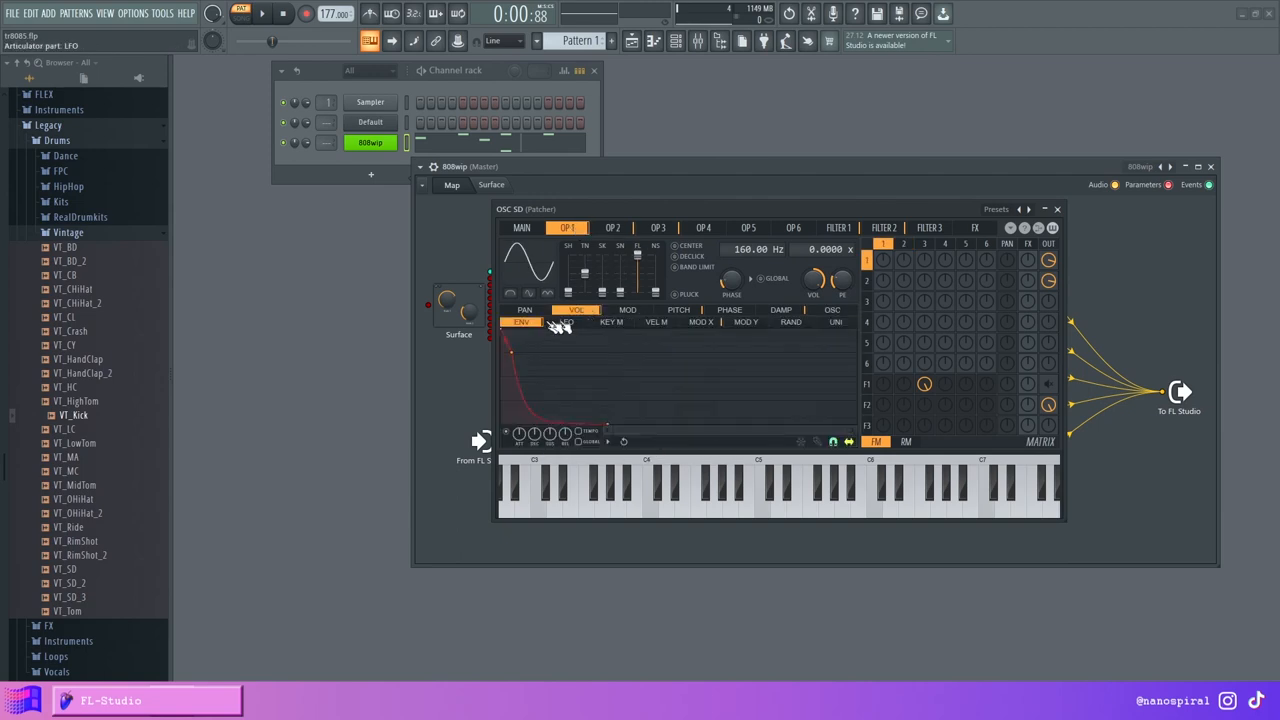
click(678, 310)
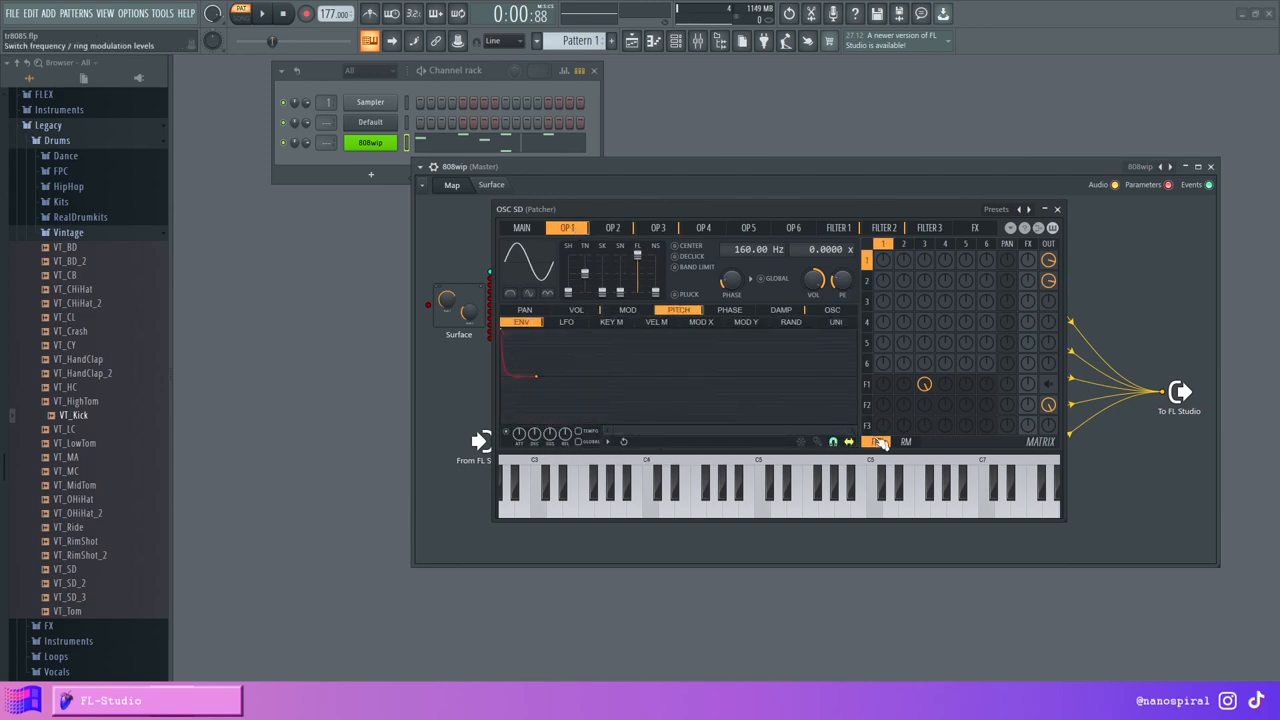
drag(536, 376, 644, 377)
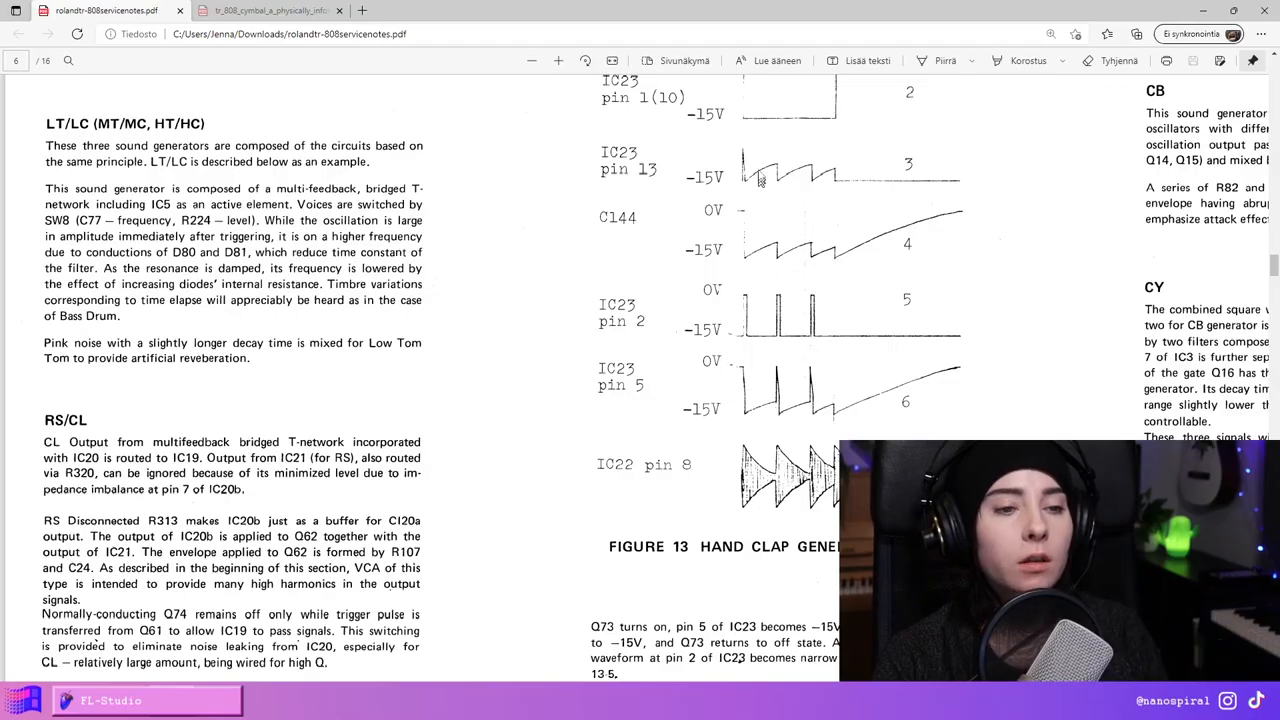
scroll(760, 180, up, 2)
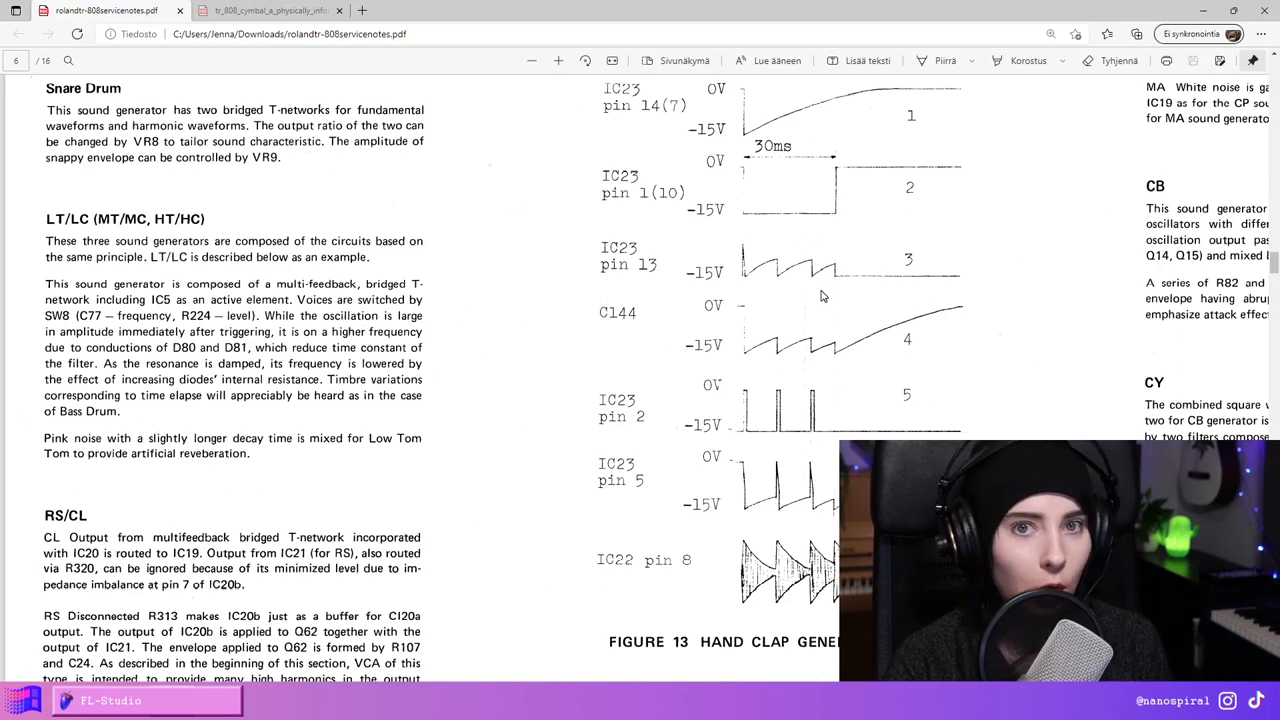
Step: Switch back from the TR-808 service notes PDF to FL Studio
key(alt+Tab)
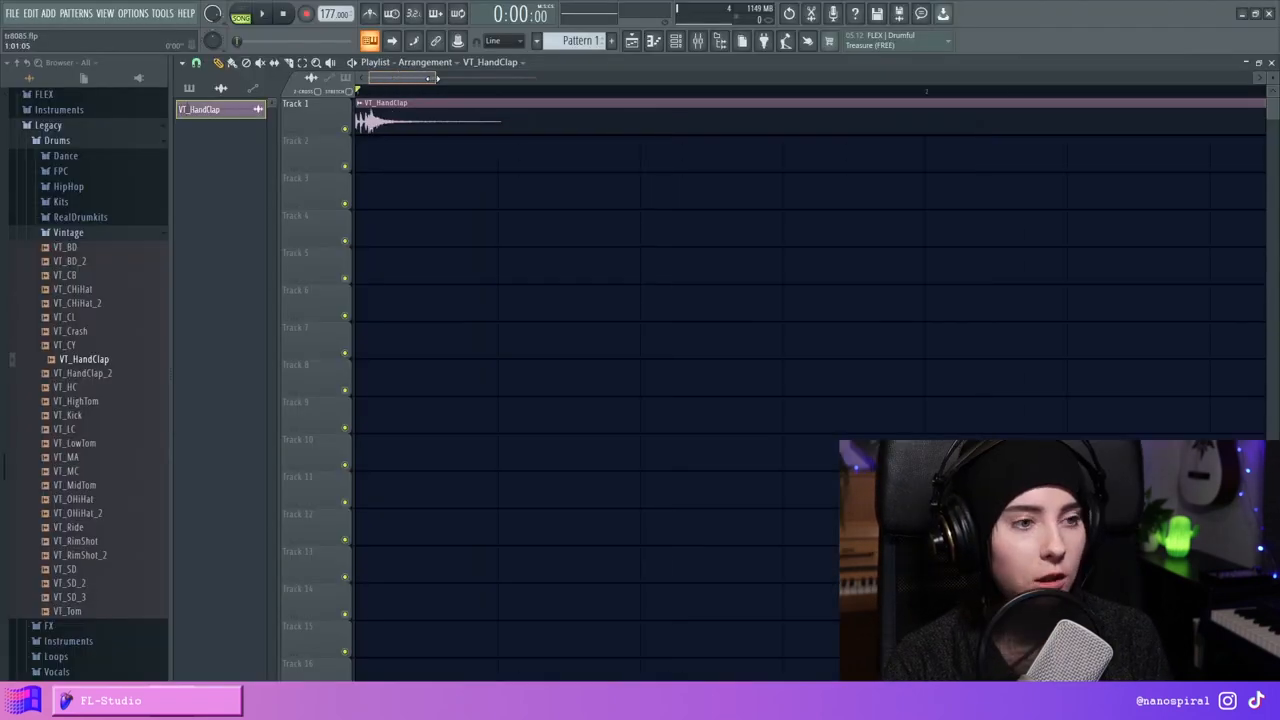
scroll(394, 149, up, 1)
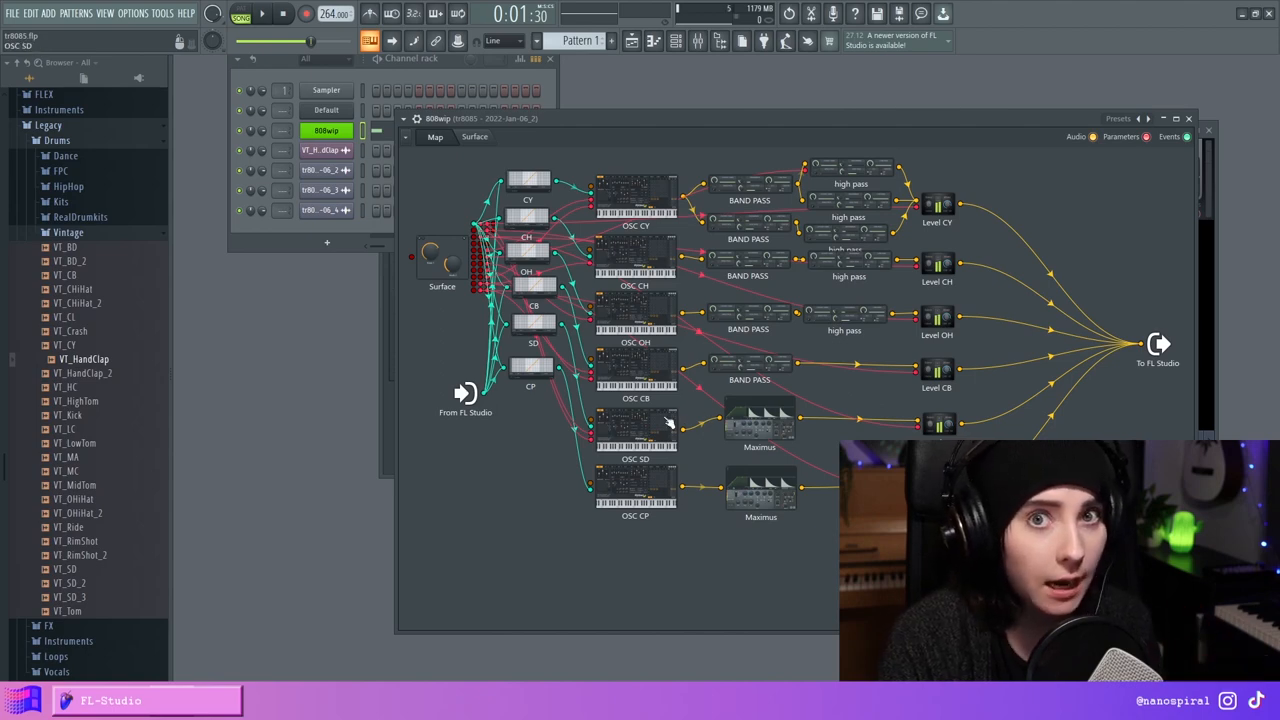
Step: In the OSC CP clap synth, zoom out operator 3's volume envelope and raise the point 6–7 tension
double_click(650, 493)
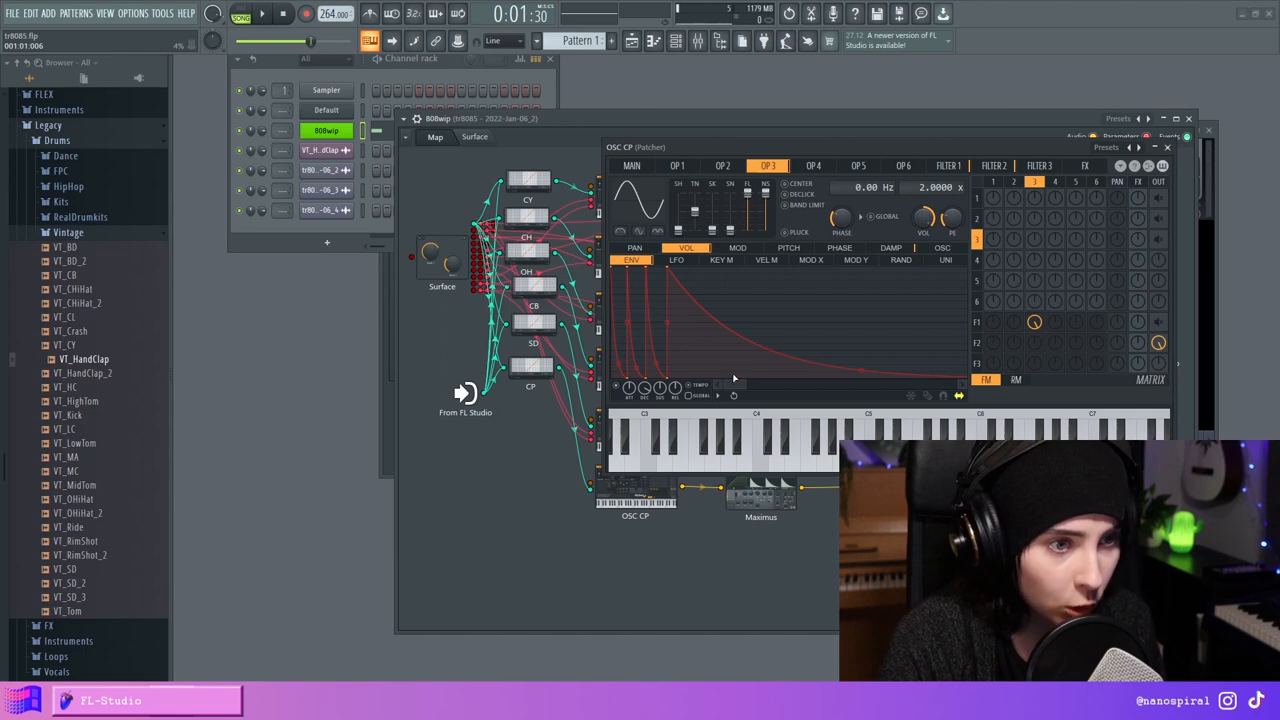
drag(740, 387, 769, 387)
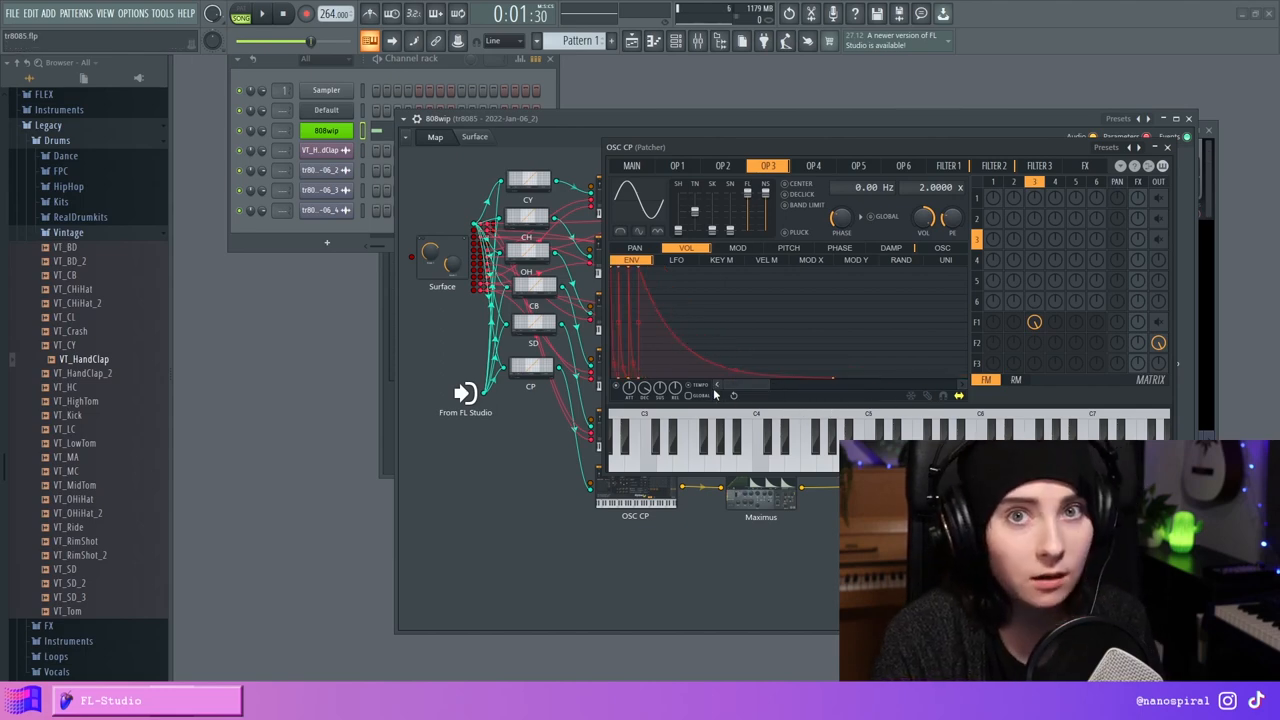
drag(700, 147, 655, 91)
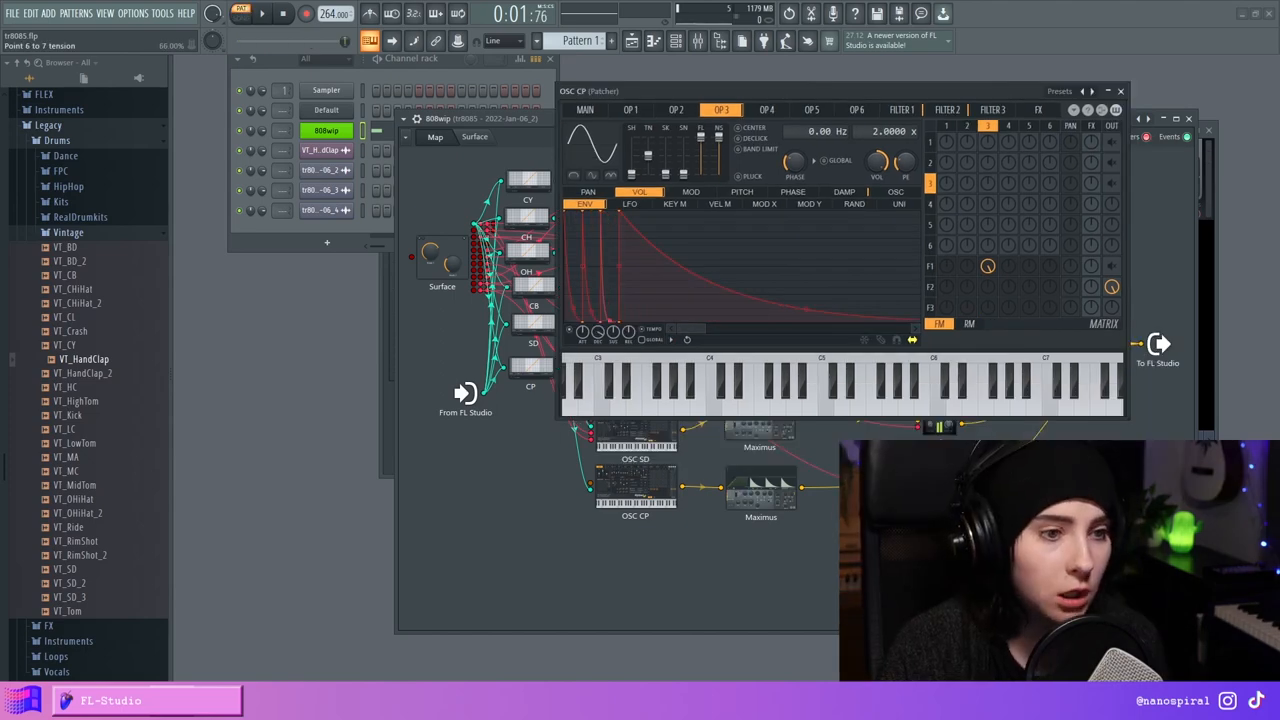
drag(610, 260, 610, 240)
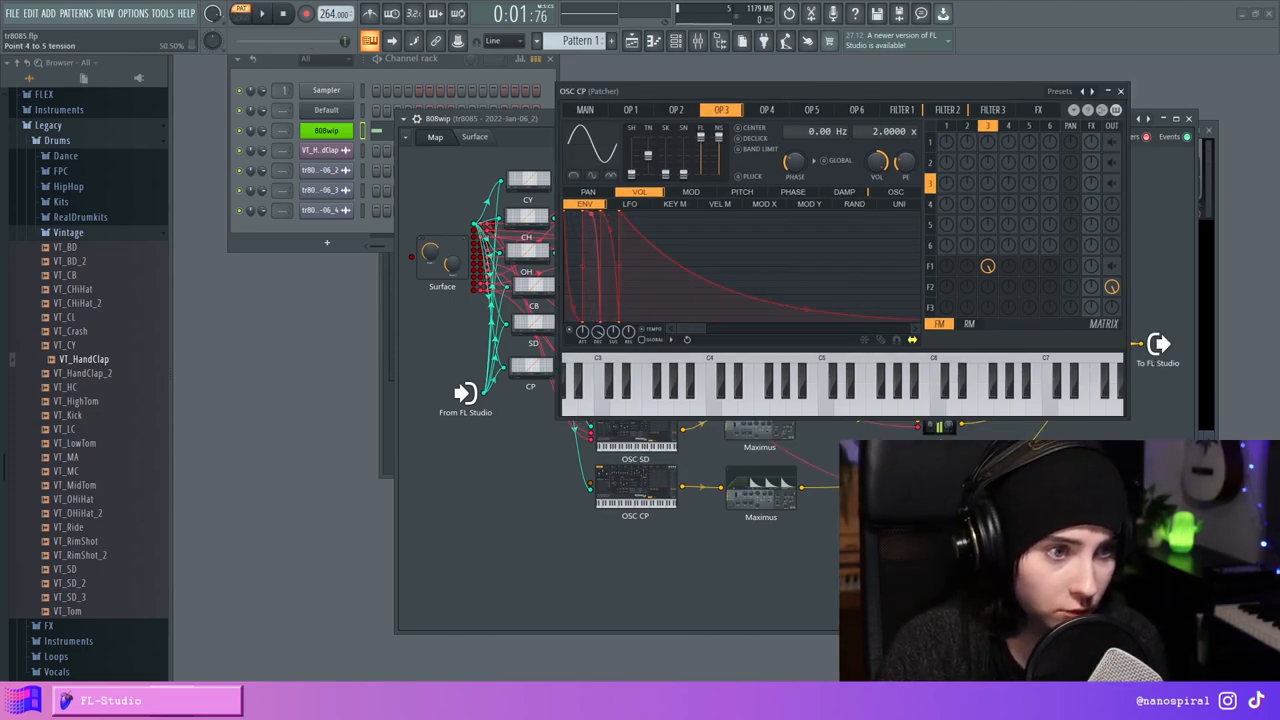
Step: Audition the clap several times to hear the reshaped envelope
click(835, 385)
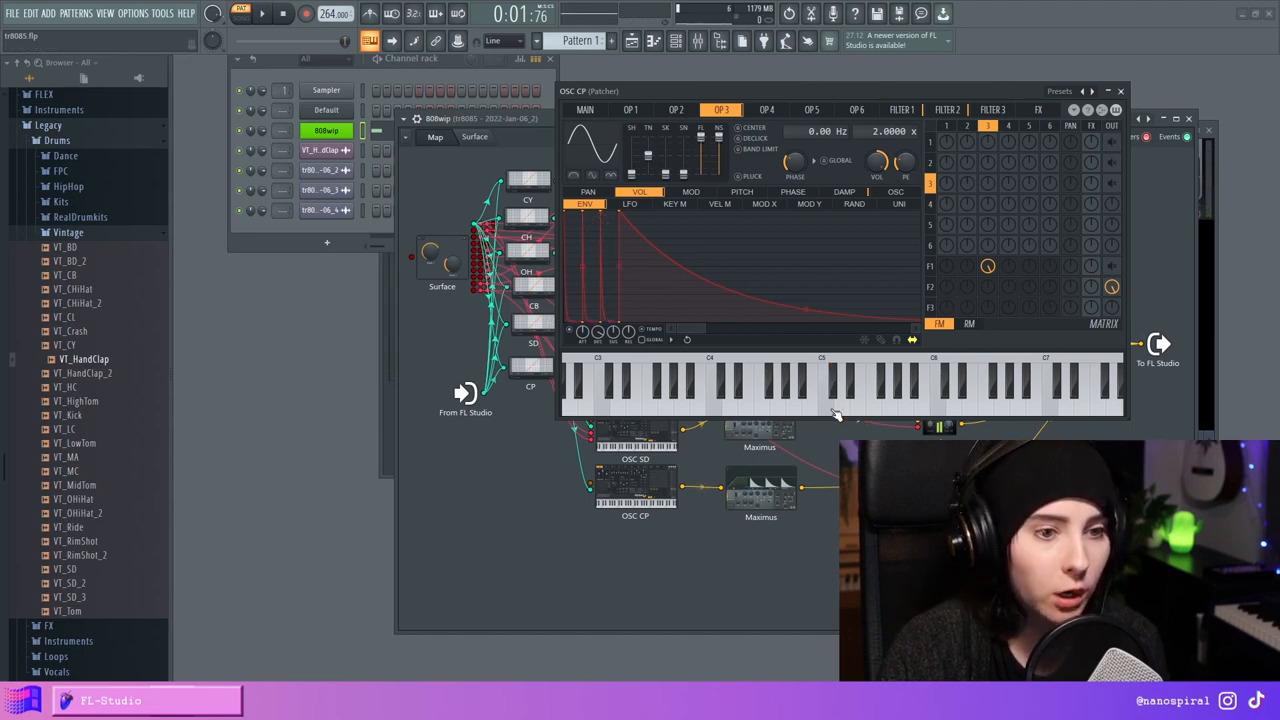
click(812, 400)
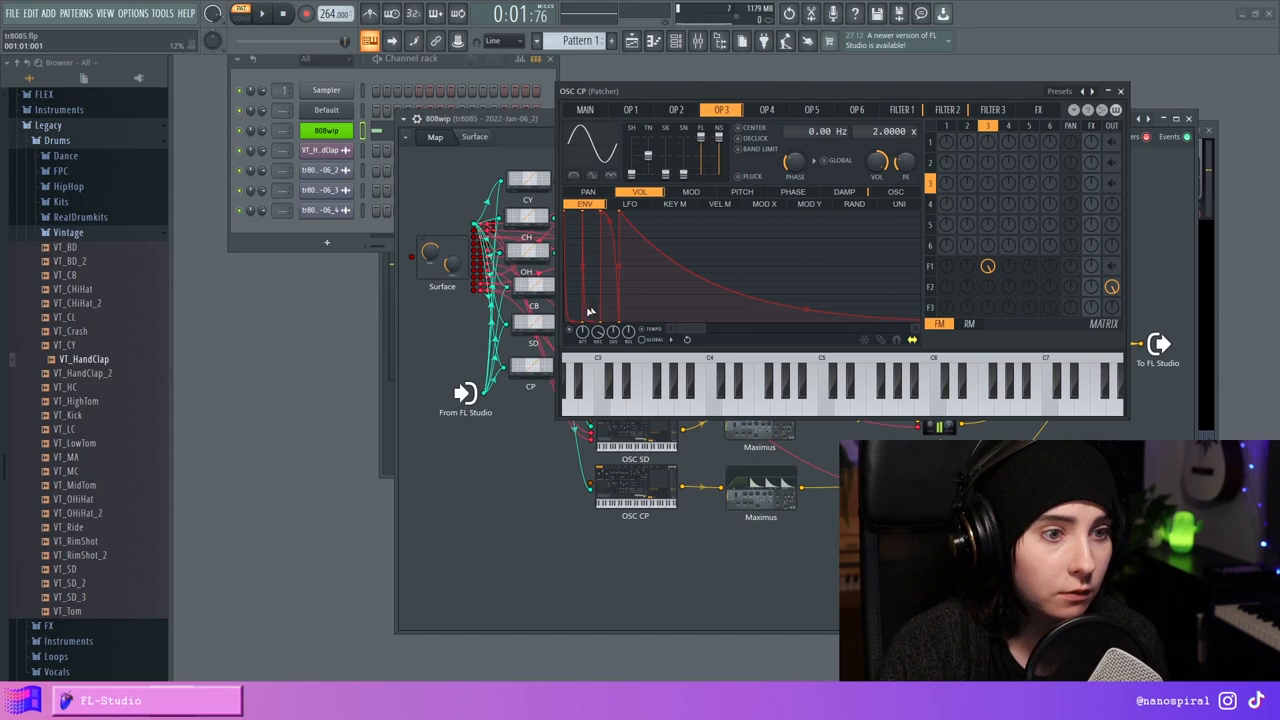
click(808, 400)
click(808, 400)
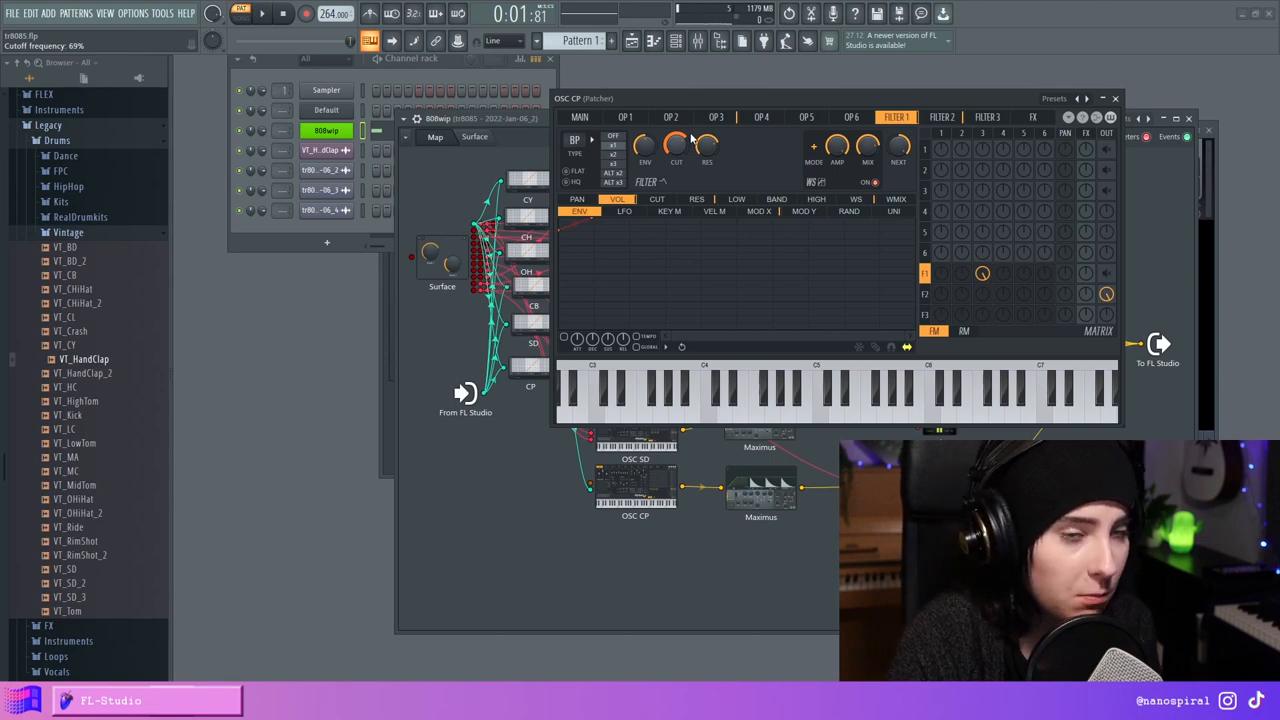
Step: Reshape and steepen the clap's FILTER 1 cutoff envelope, auditioning as it changes
drag(699, 107, 704, 100)
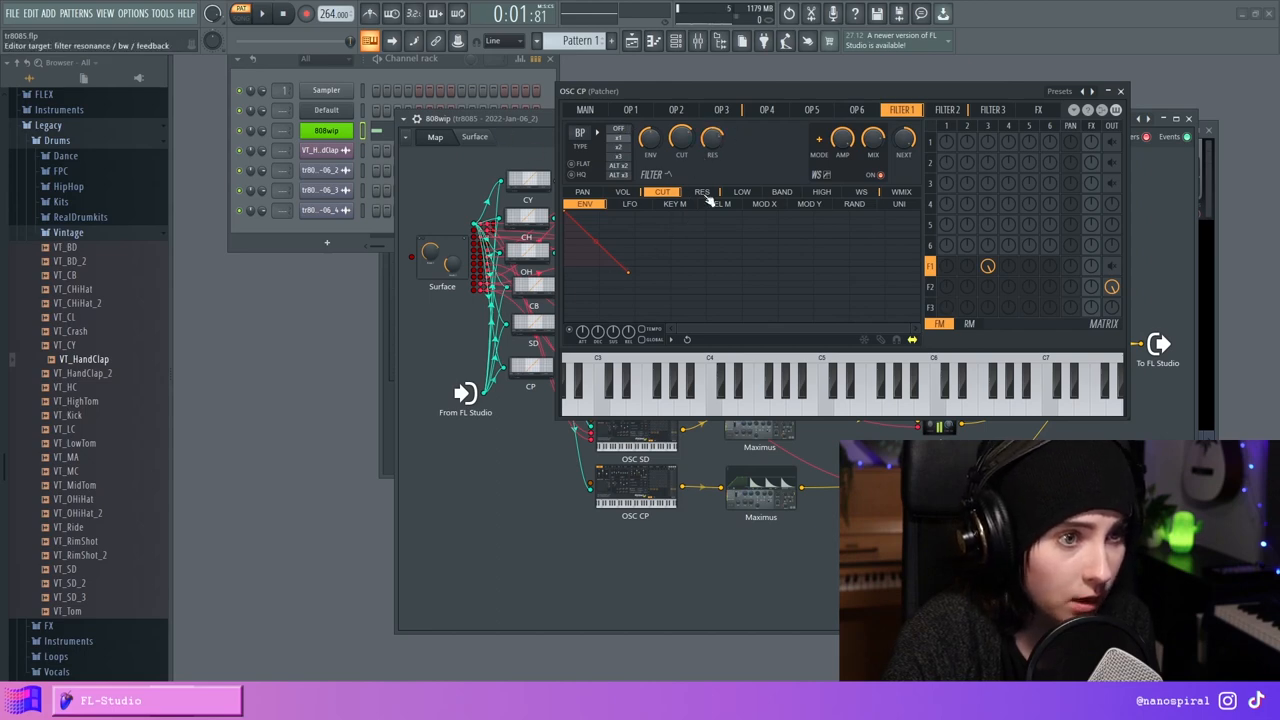
drag(628, 271, 641, 254)
click(820, 402)
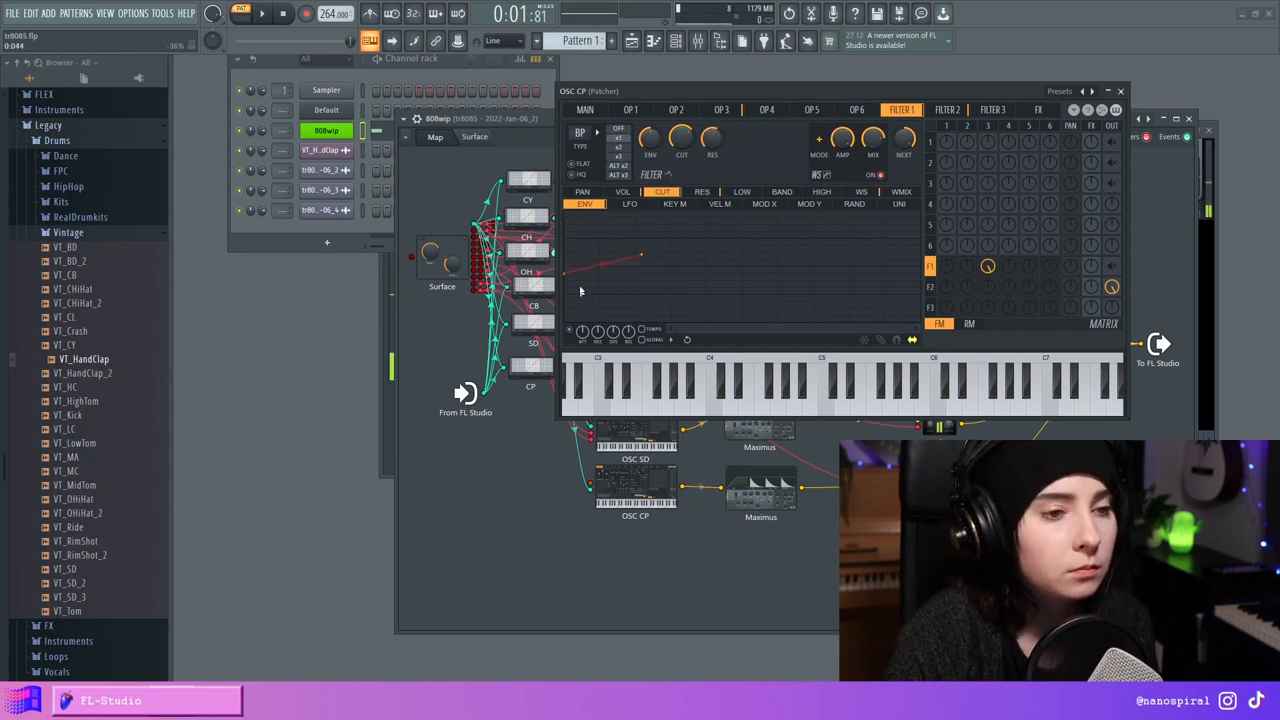
drag(580, 286, 563, 277)
Step: Lower the cutoff envelope's second point after another audition and show the second filter page
click(868, 400)
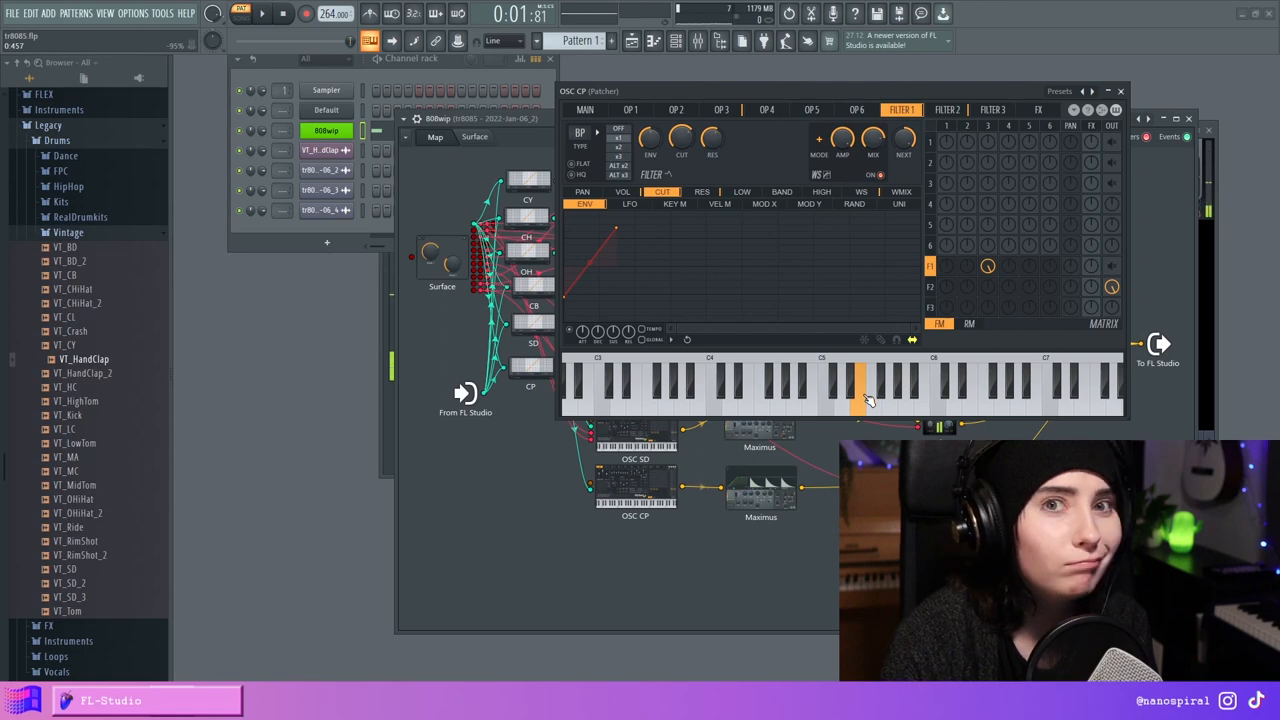
drag(619, 229, 622, 260)
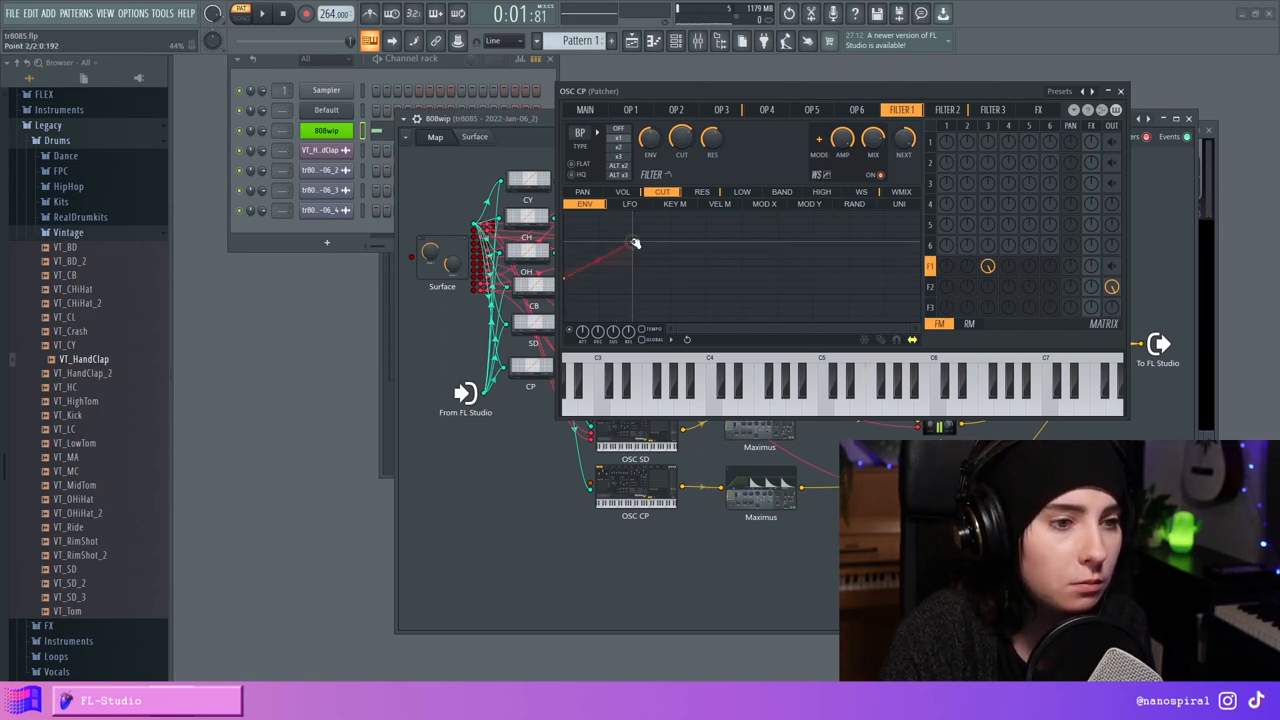
click(947, 109)
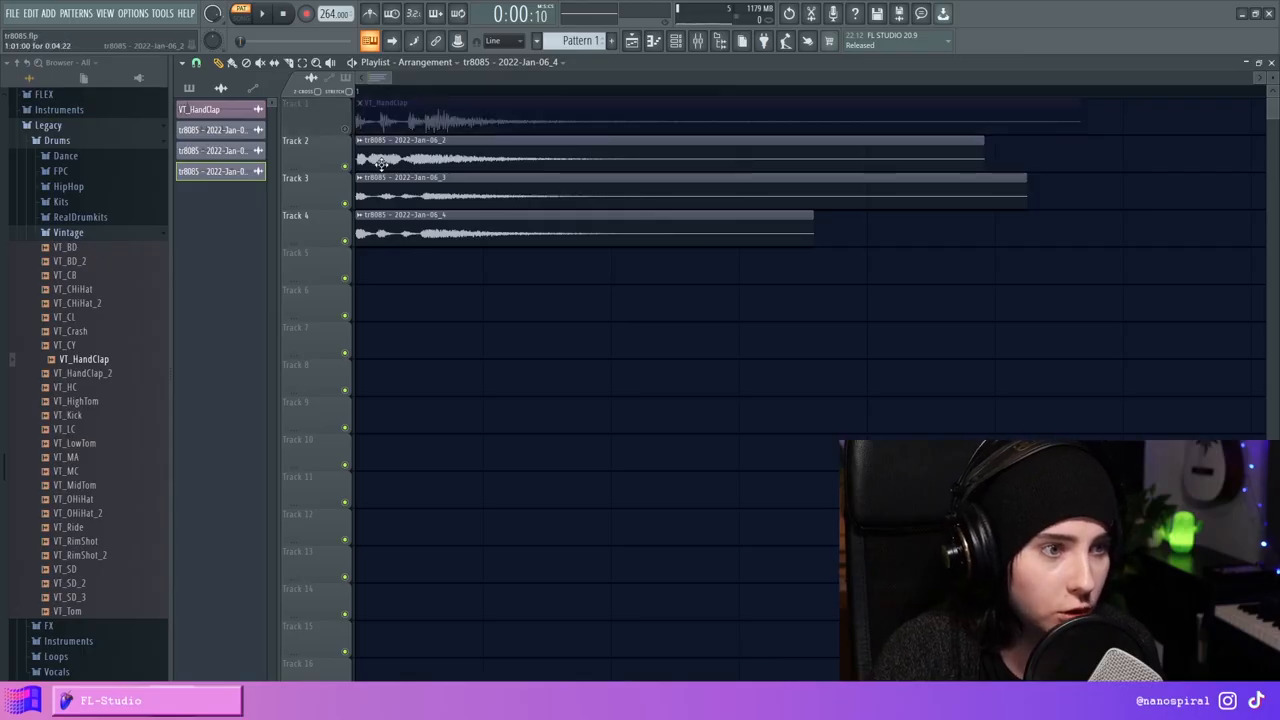
Step: Solo the Track 3 clap clip by muting the others and audition it from the song start
click(345, 241)
click(345, 204)
key(space)
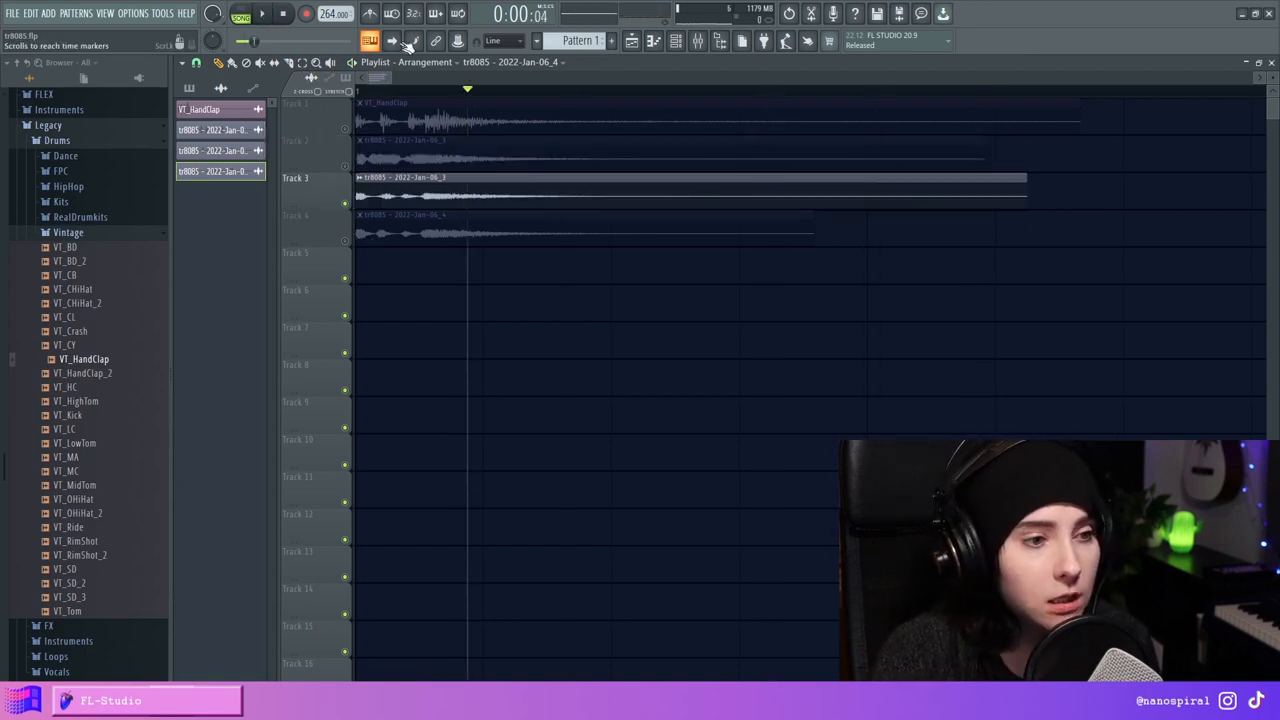
key(space)
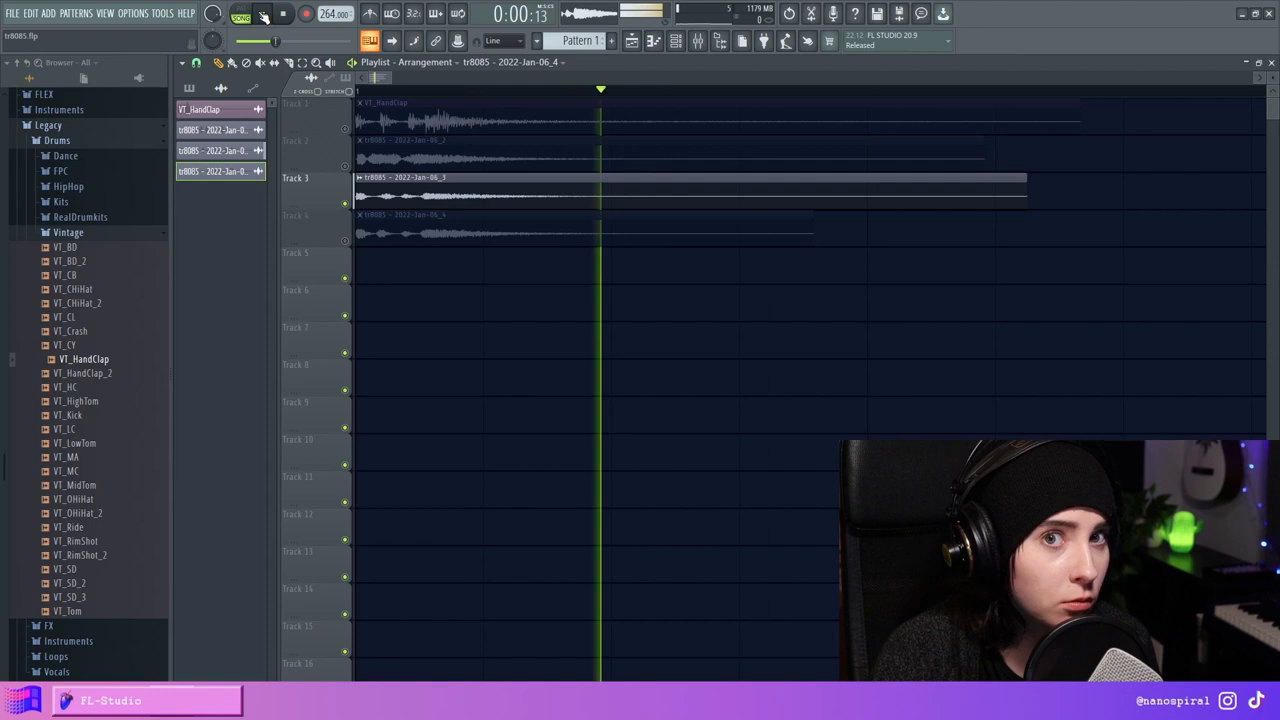
click(262, 14)
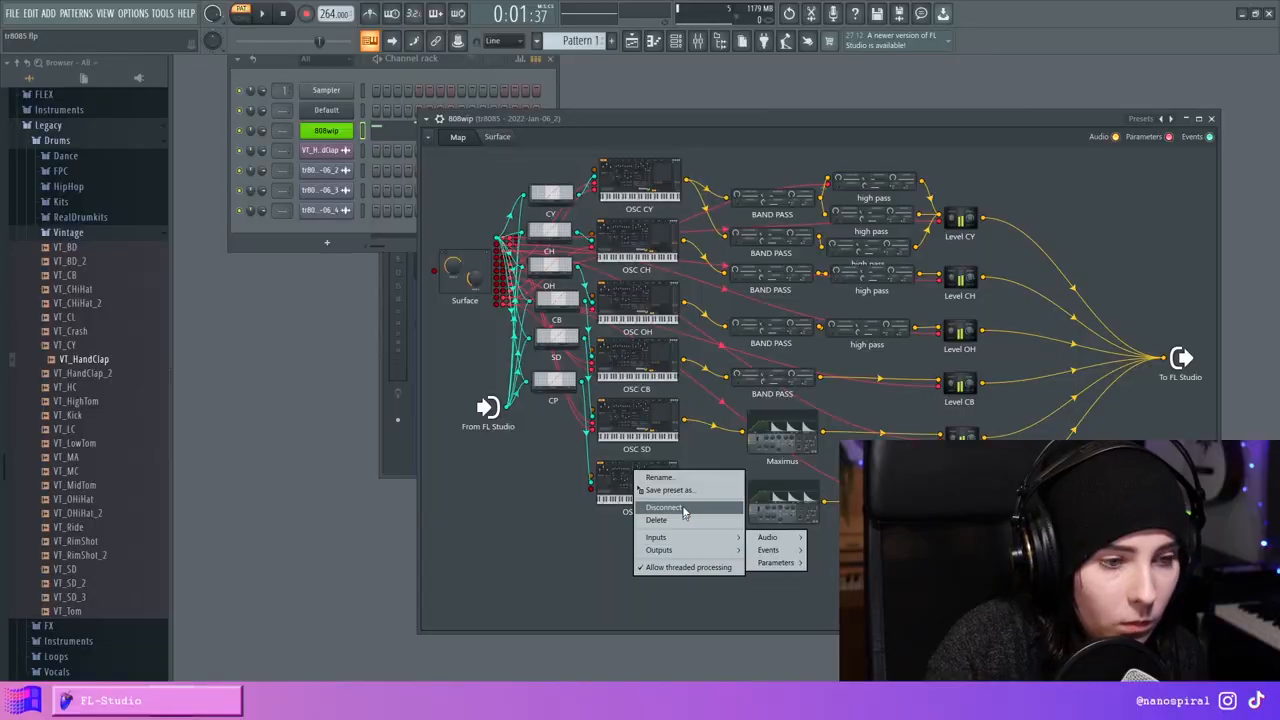
Step: Move OSC CP up in the routing map and return to the TR-808 surface with the patcher repositioned
click(498, 137)
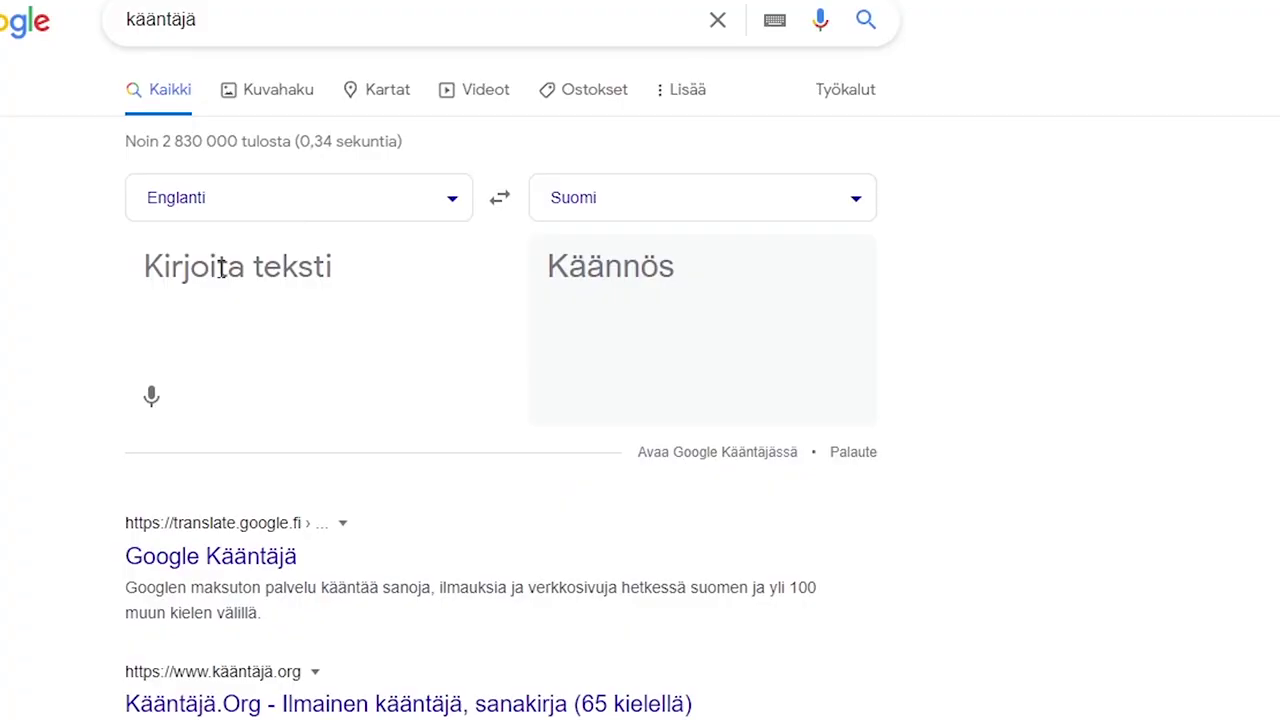
text(maracas)
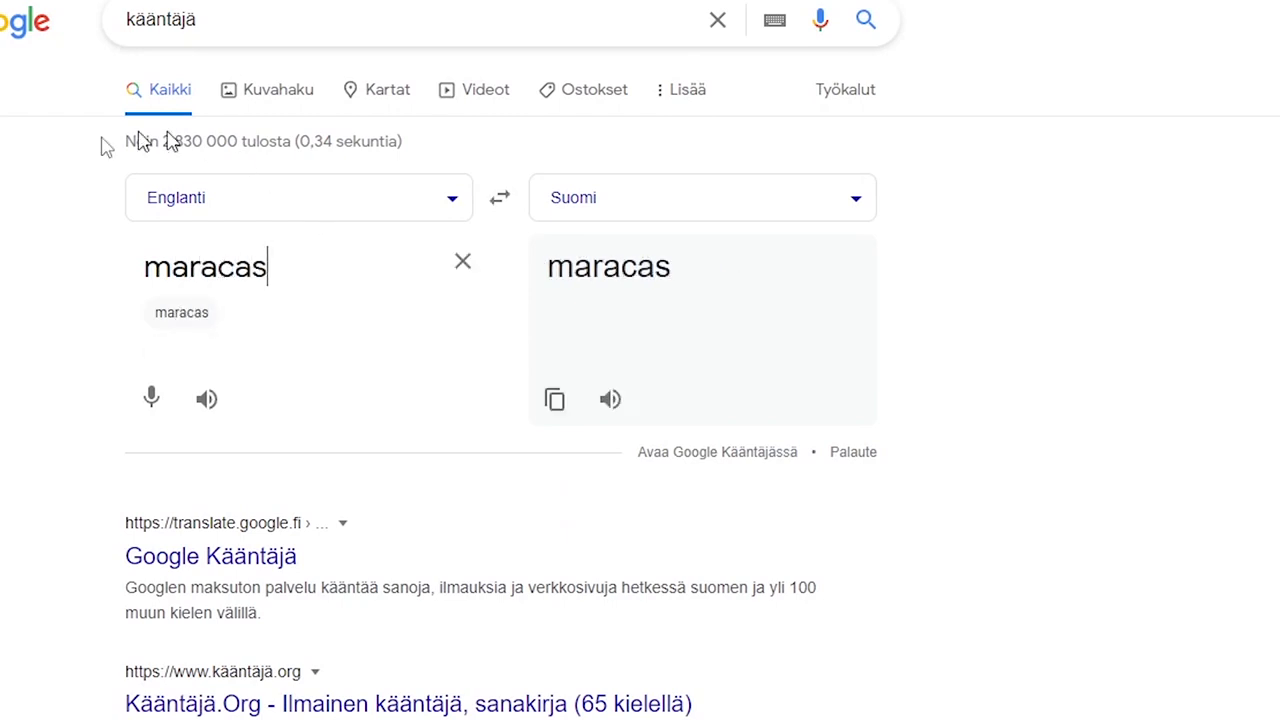
click(208, 401)
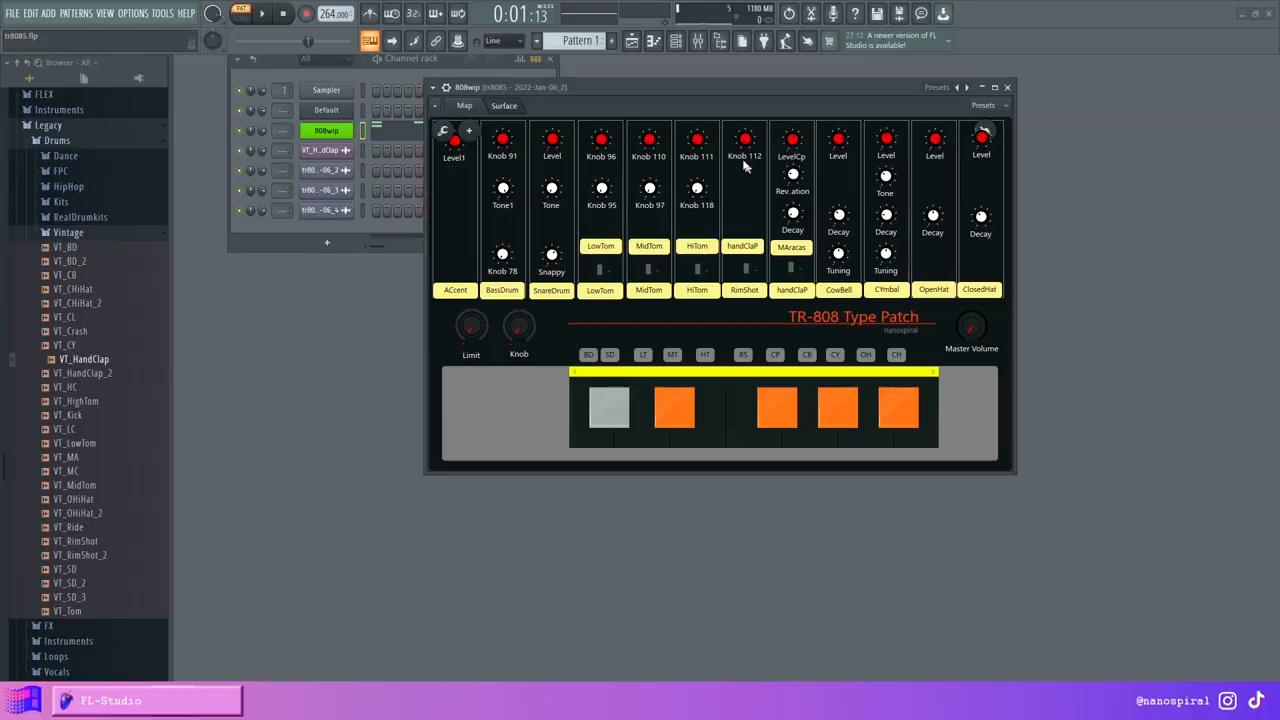
drag(722, 87, 841, 90)
click(585, 103)
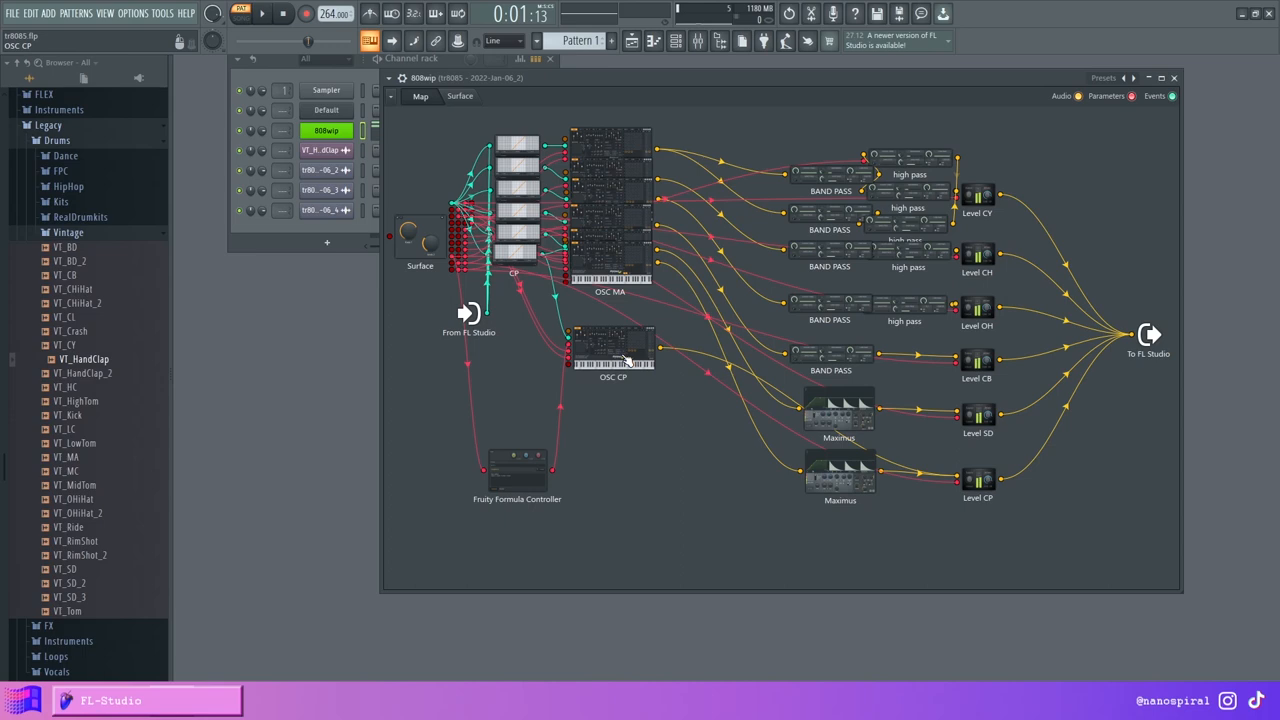
drag(627, 358, 632, 343)
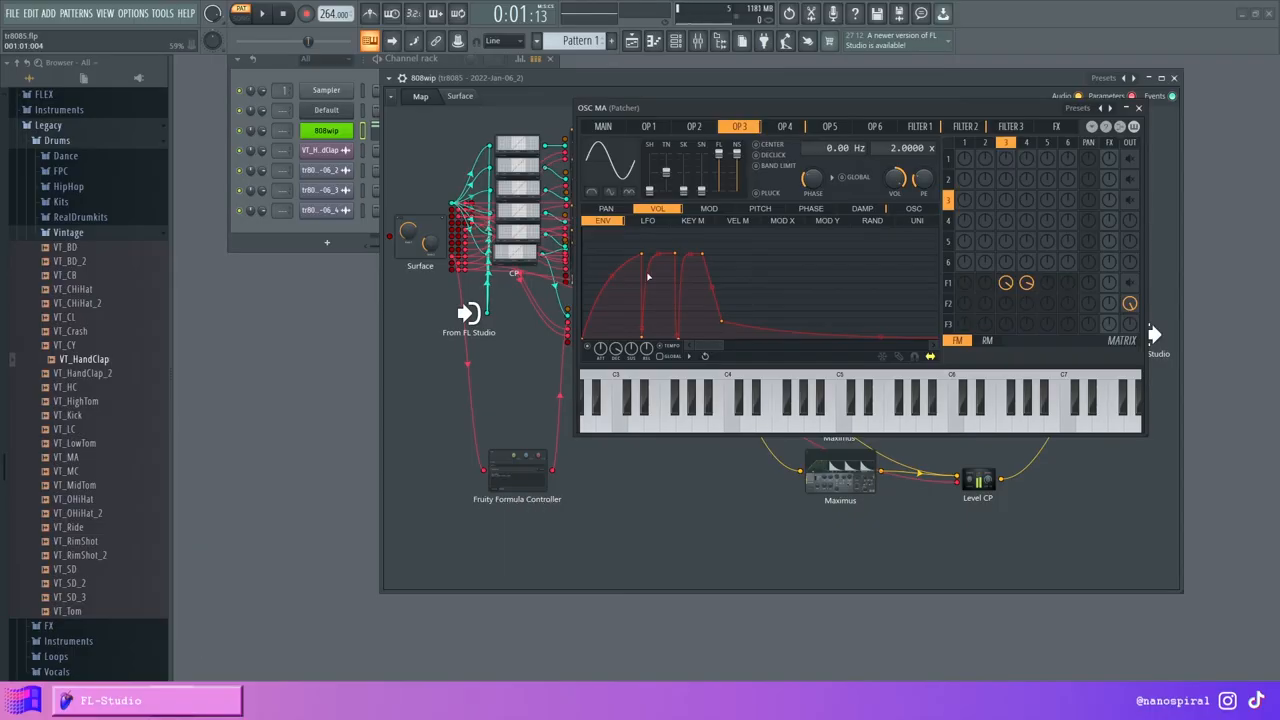
click(460, 96)
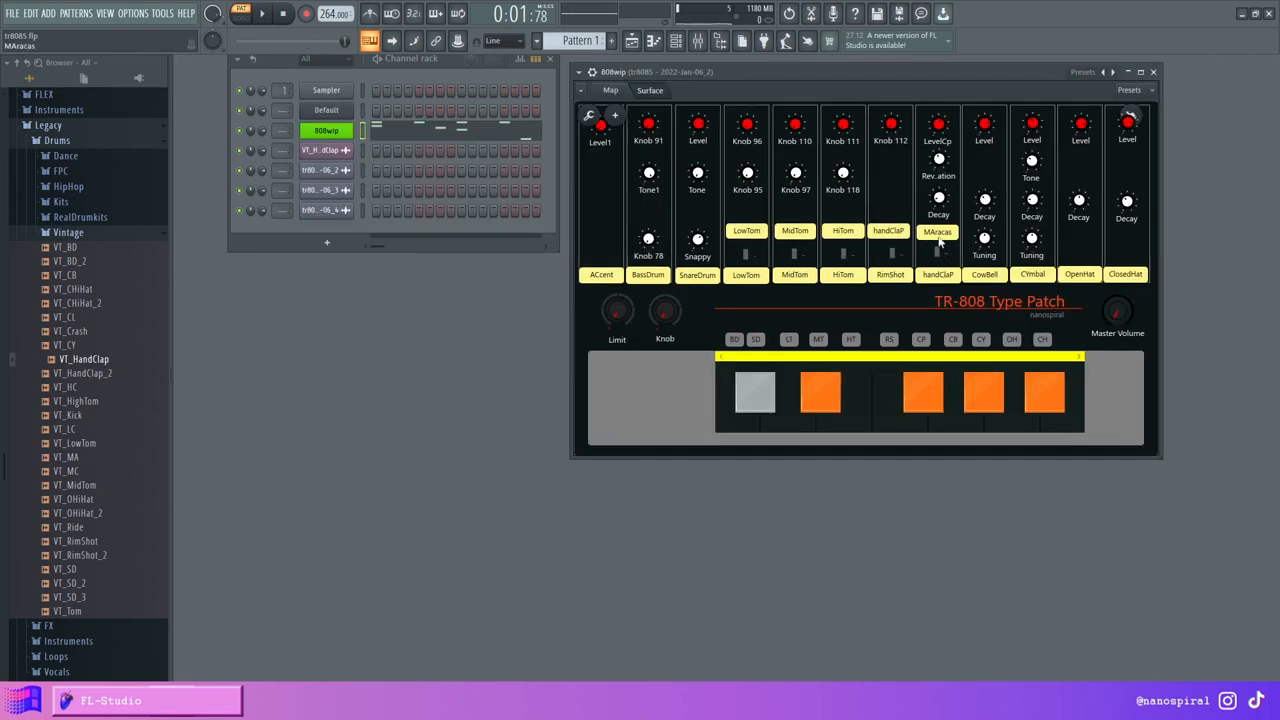
Step: Inspect the Fruity Formula Controller and the OSC CP oscillator's main page, then close them
click(611, 92)
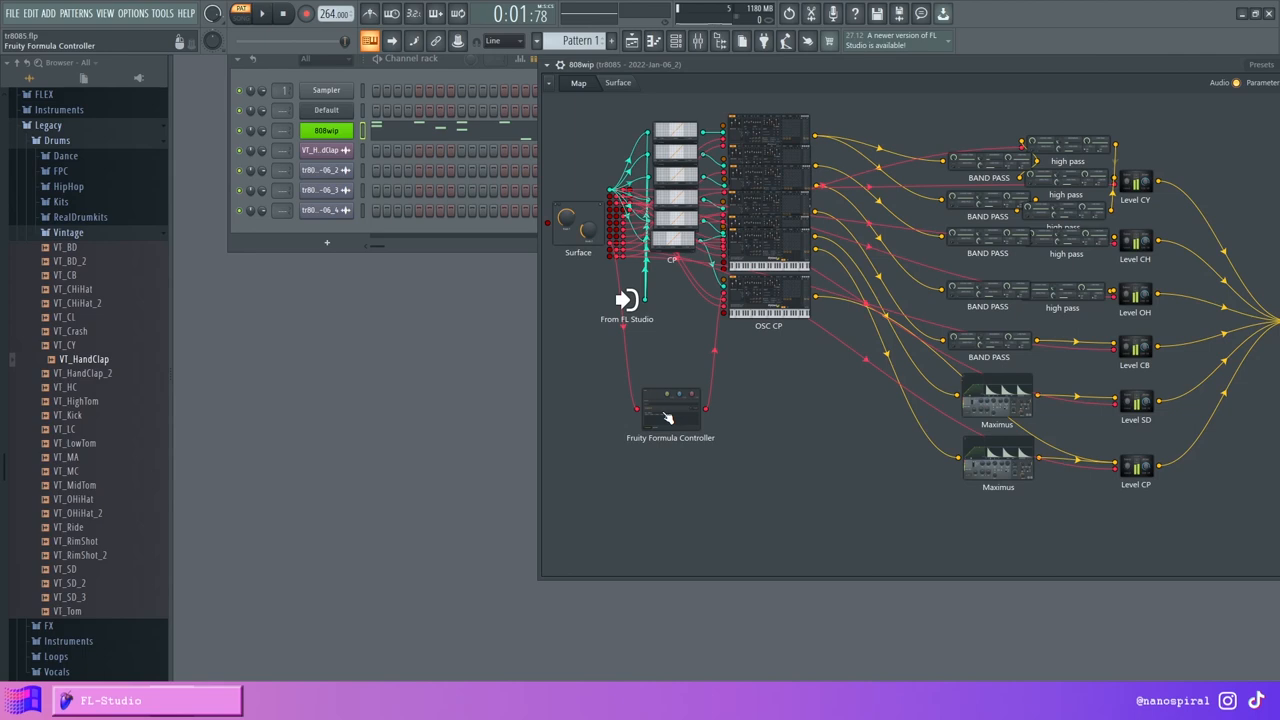
double_click(668, 405)
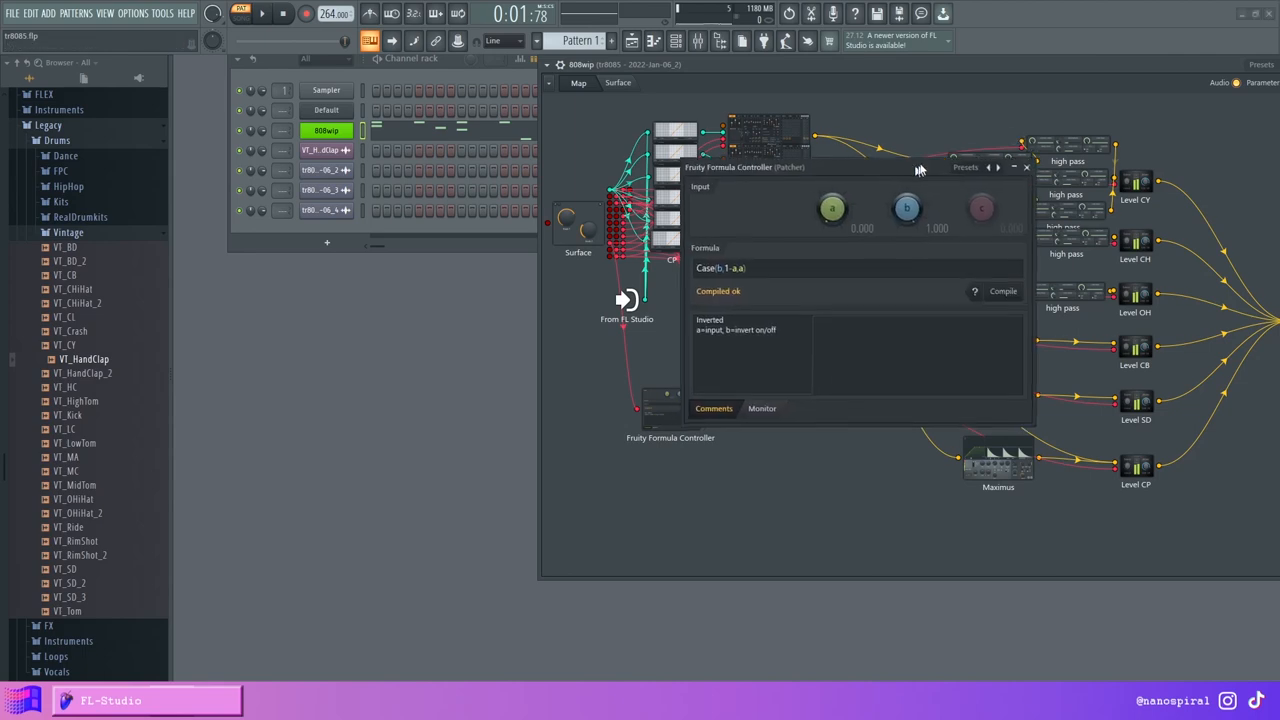
drag(919, 170, 931, 153)
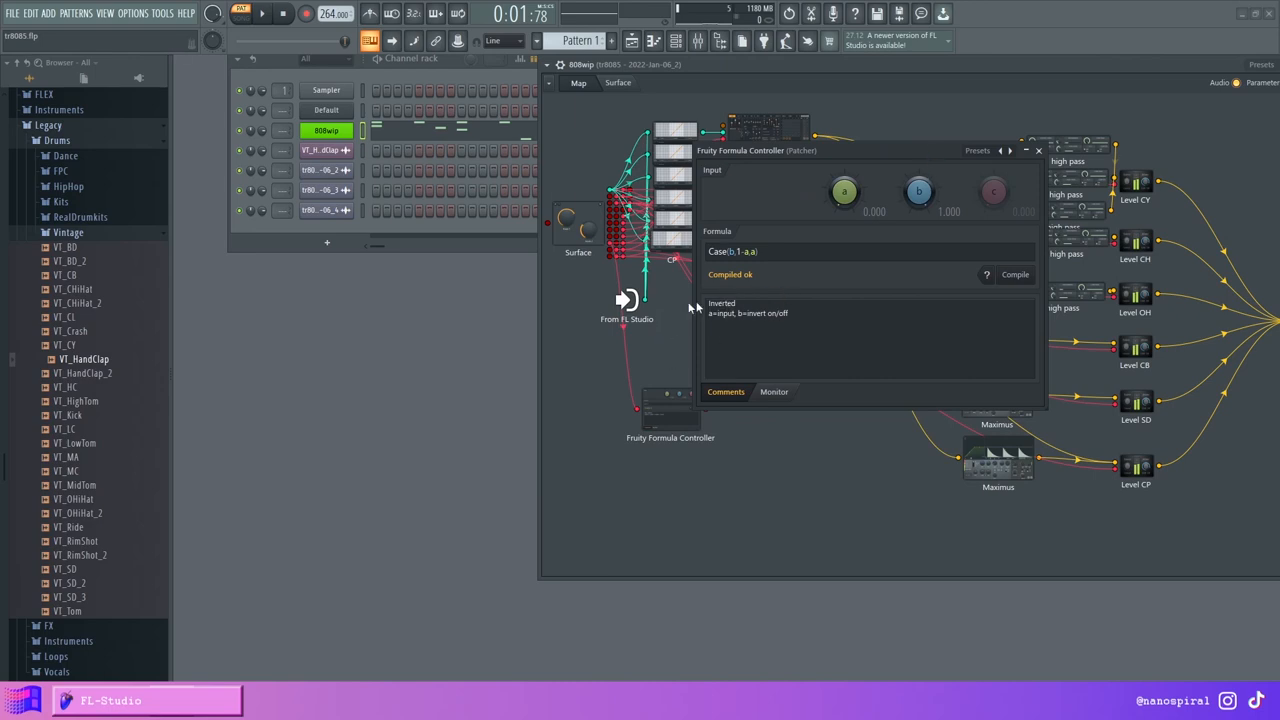
drag(854, 155, 767, 545)
double_click(769, 305)
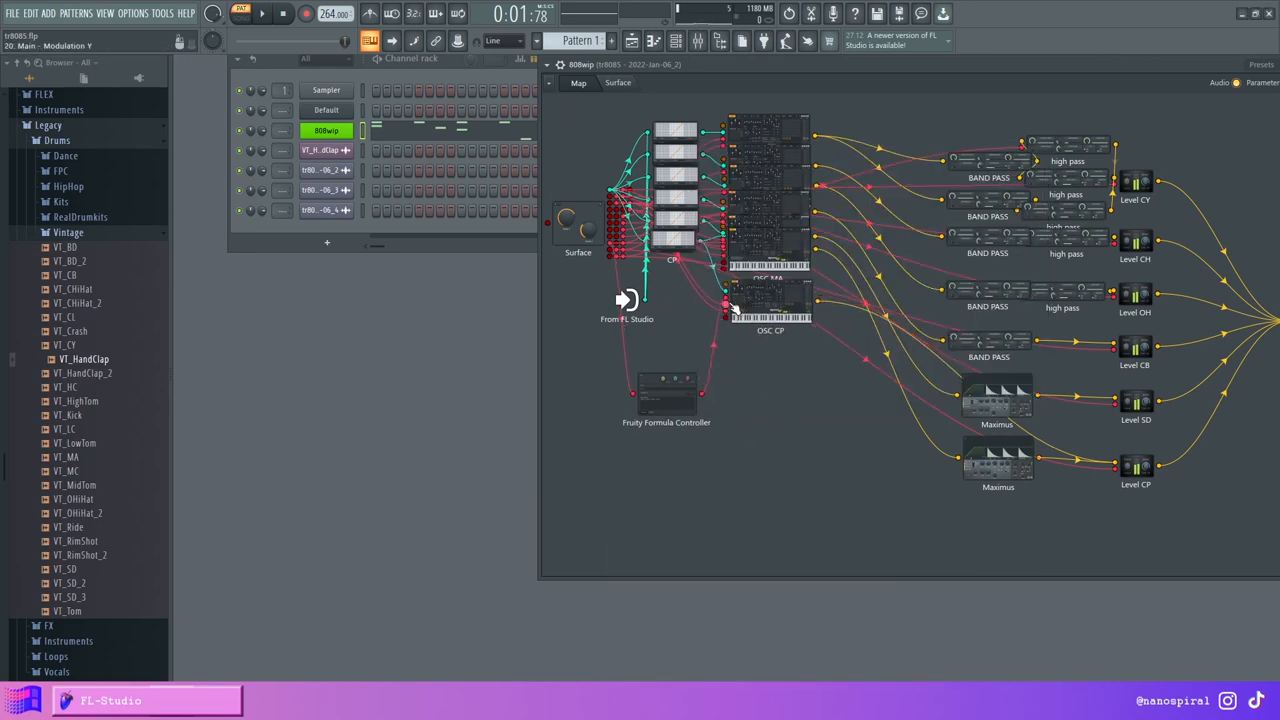
click(548, 145)
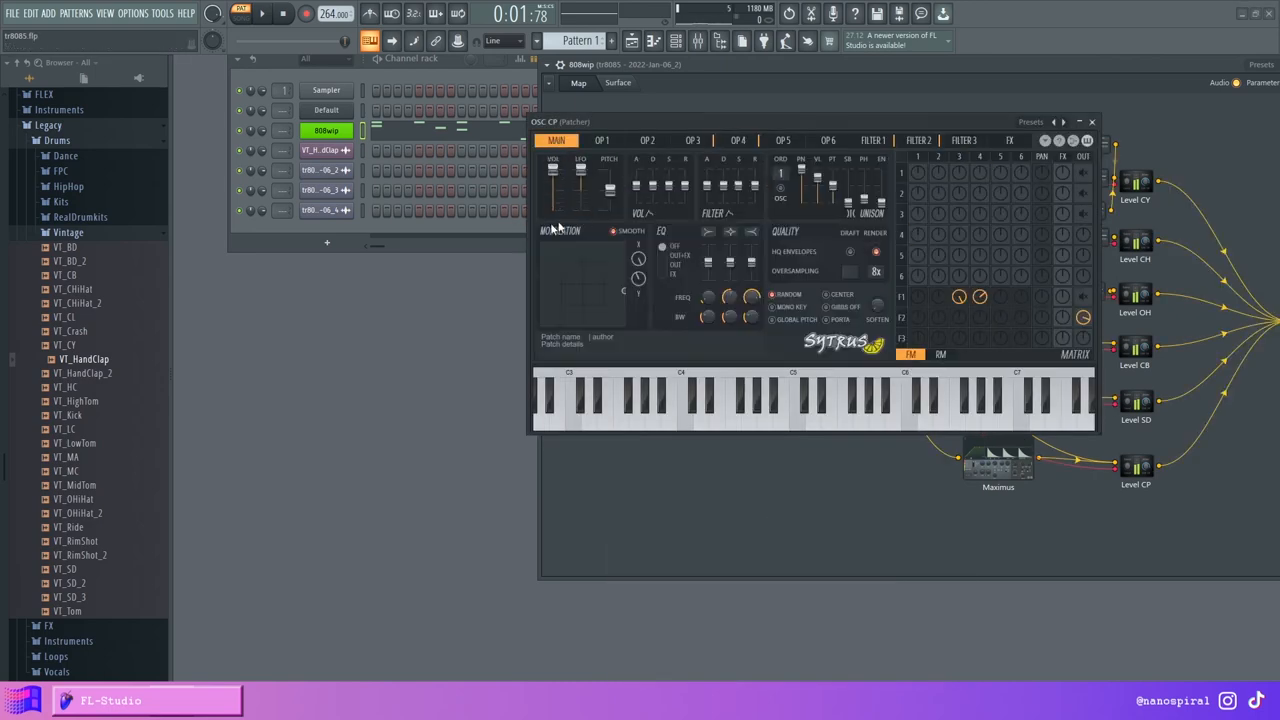
click(1091, 121)
Step: Turn on the MAracas switch on the surface and close the maracas oscillator window over the map
click(617, 83)
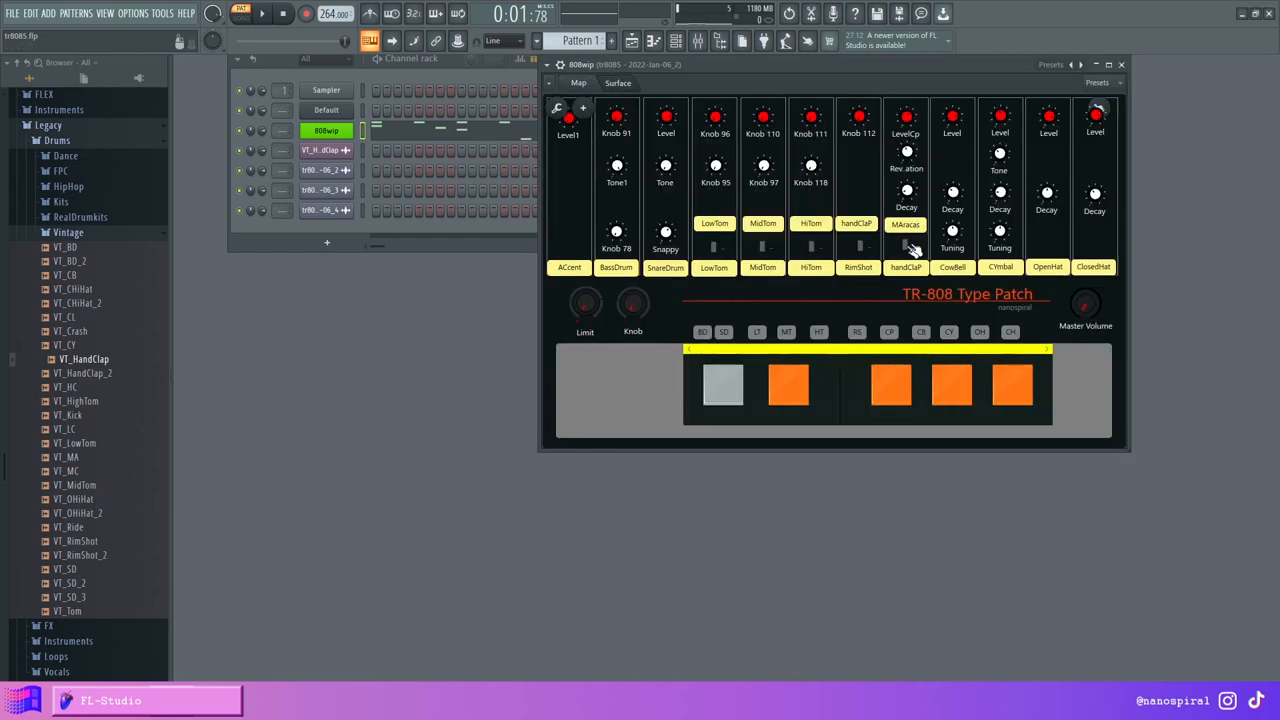
click(578, 83)
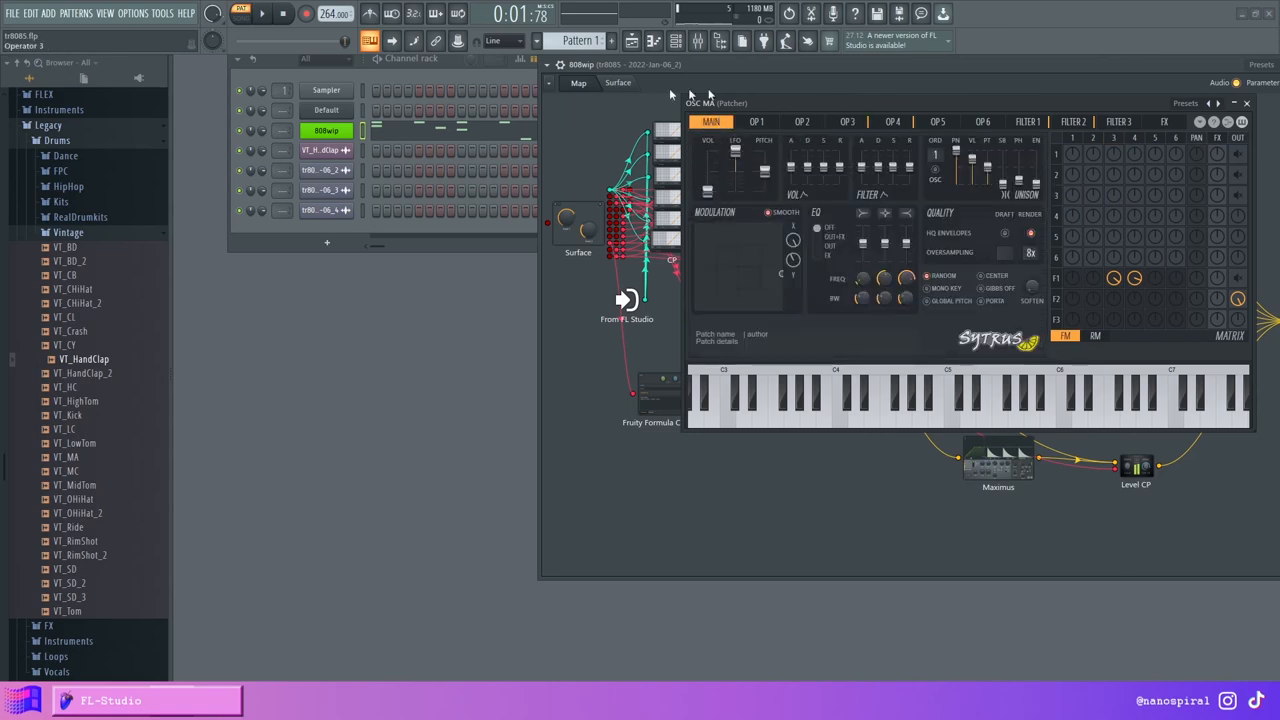
click(617, 83)
click(906, 245)
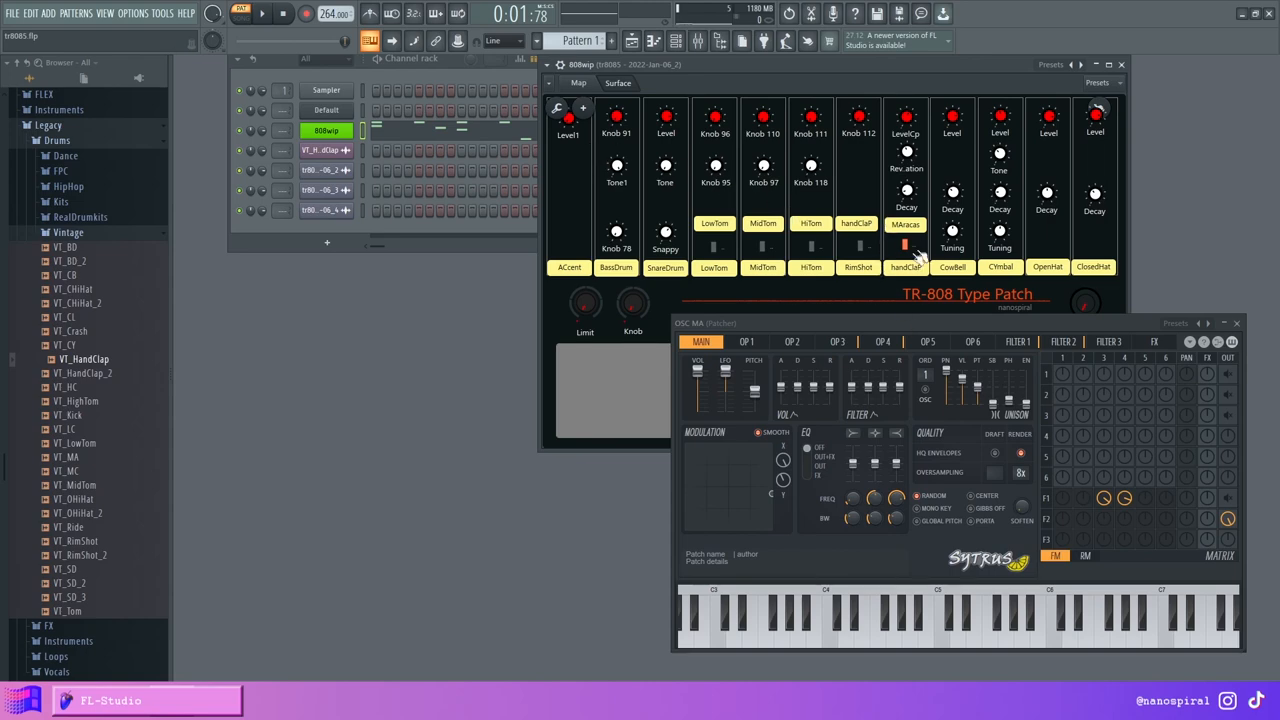
click(580, 84)
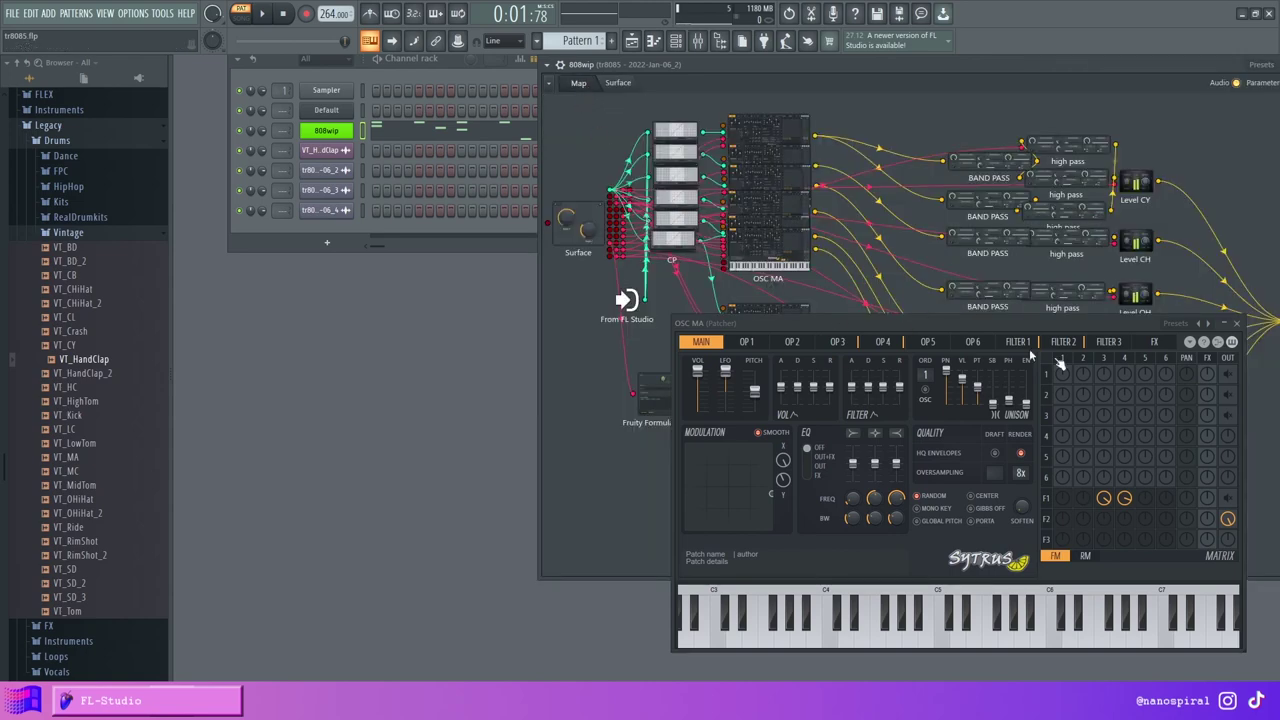
click(1242, 323)
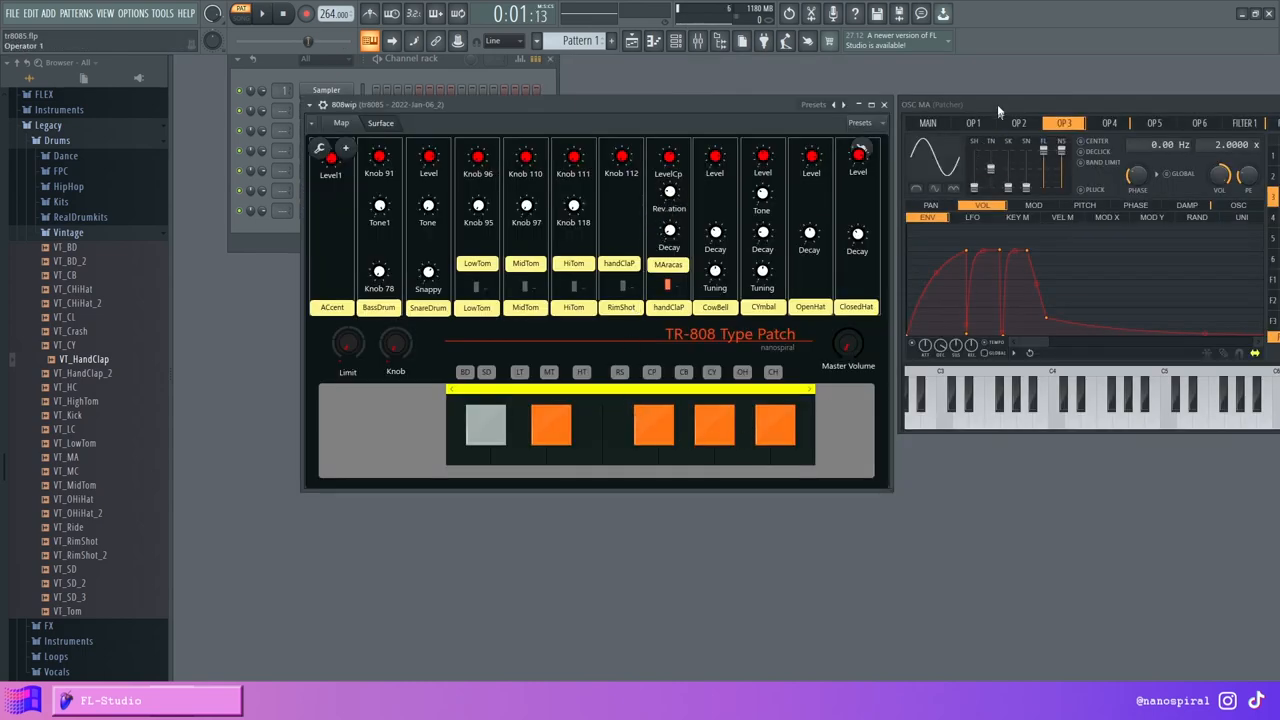
Step: Review the OSC CP oscillator settings, then bring up the control surface with the patcher repositioned
click(341, 122)
click(508, 345)
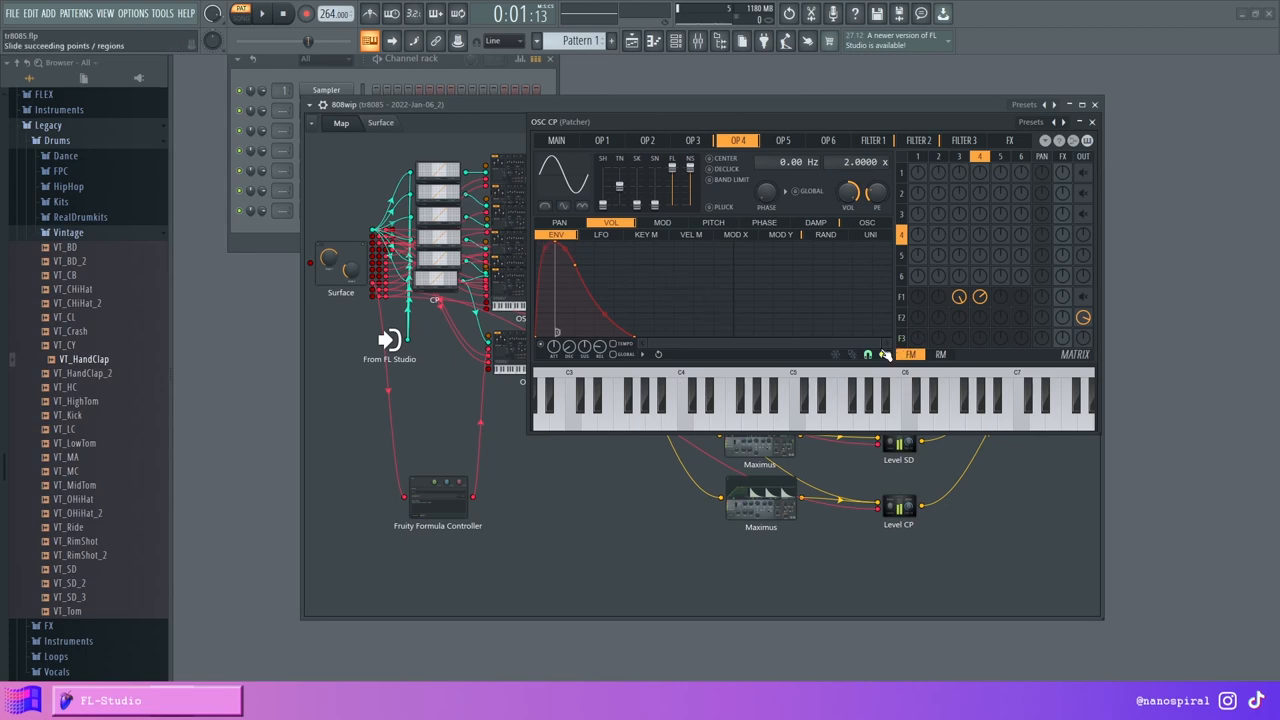
drag(888, 345, 879, 344)
click(380, 122)
click(1091, 121)
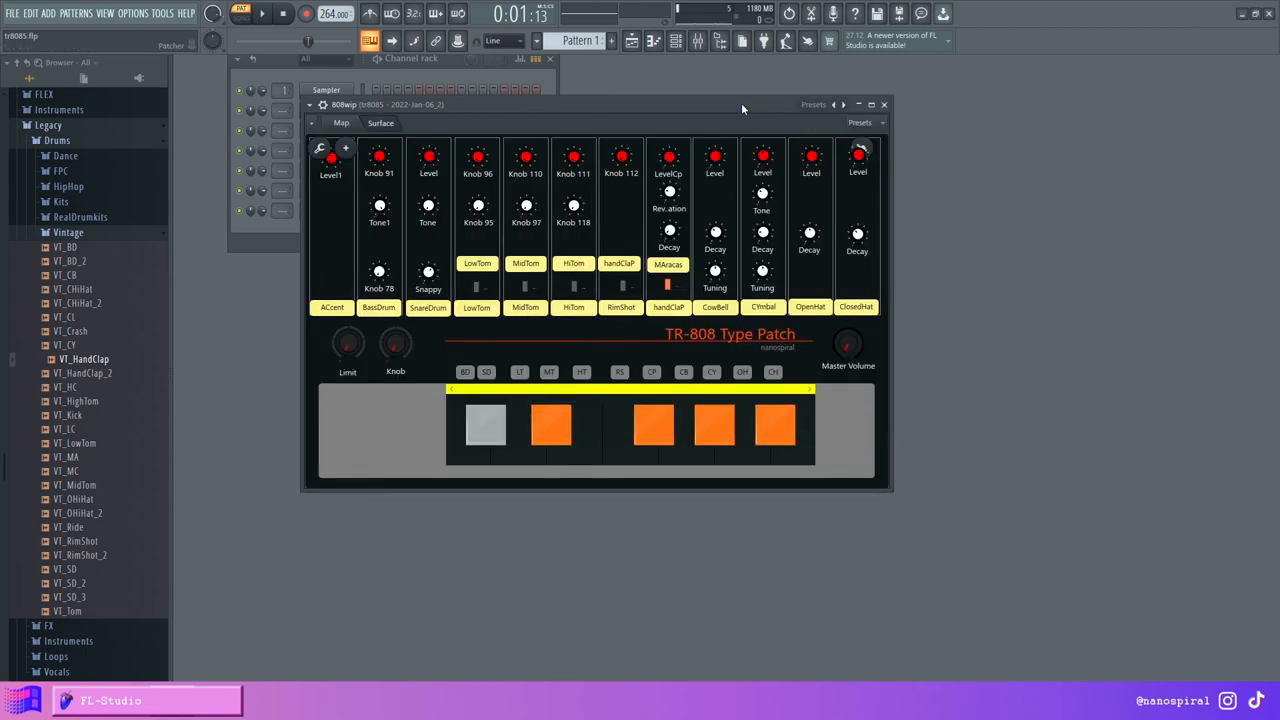
drag(741, 102, 860, 124)
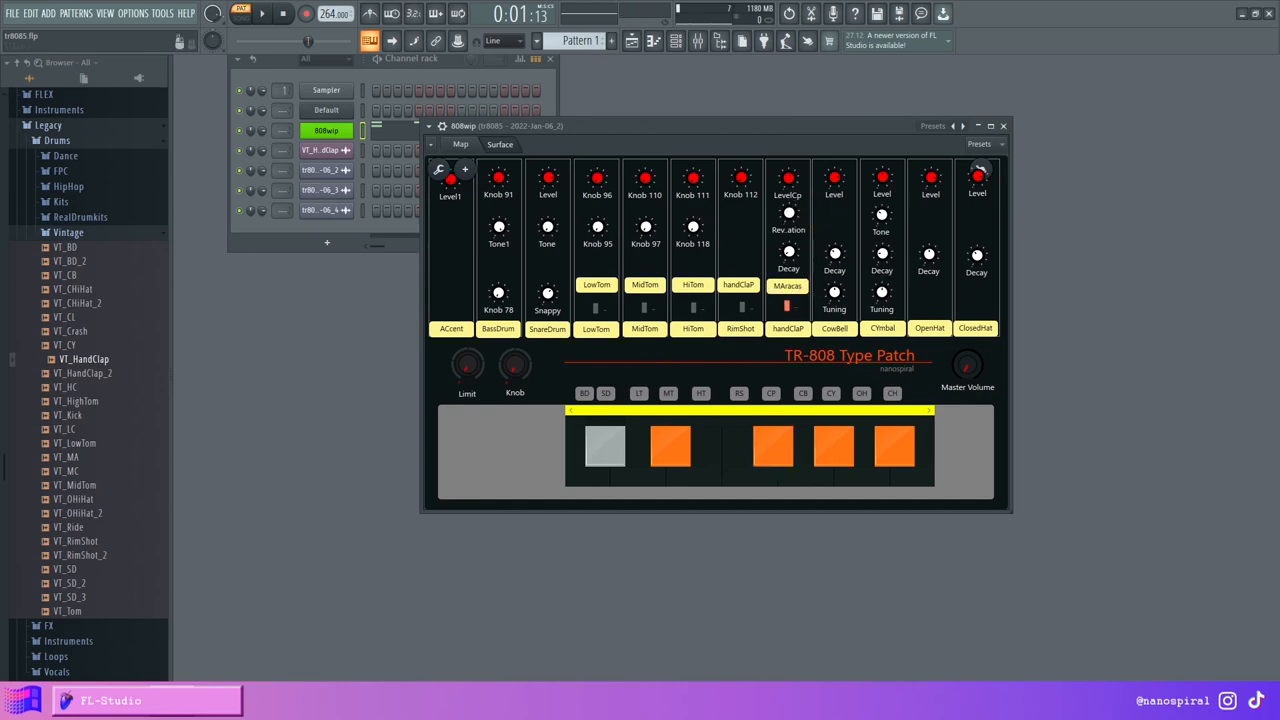
Step: Audition the clap by triggering the CP pad repeatedly, then nudge OSC CP up beneath OSC MA in the map
click(772, 450)
click(781, 458)
click(778, 443)
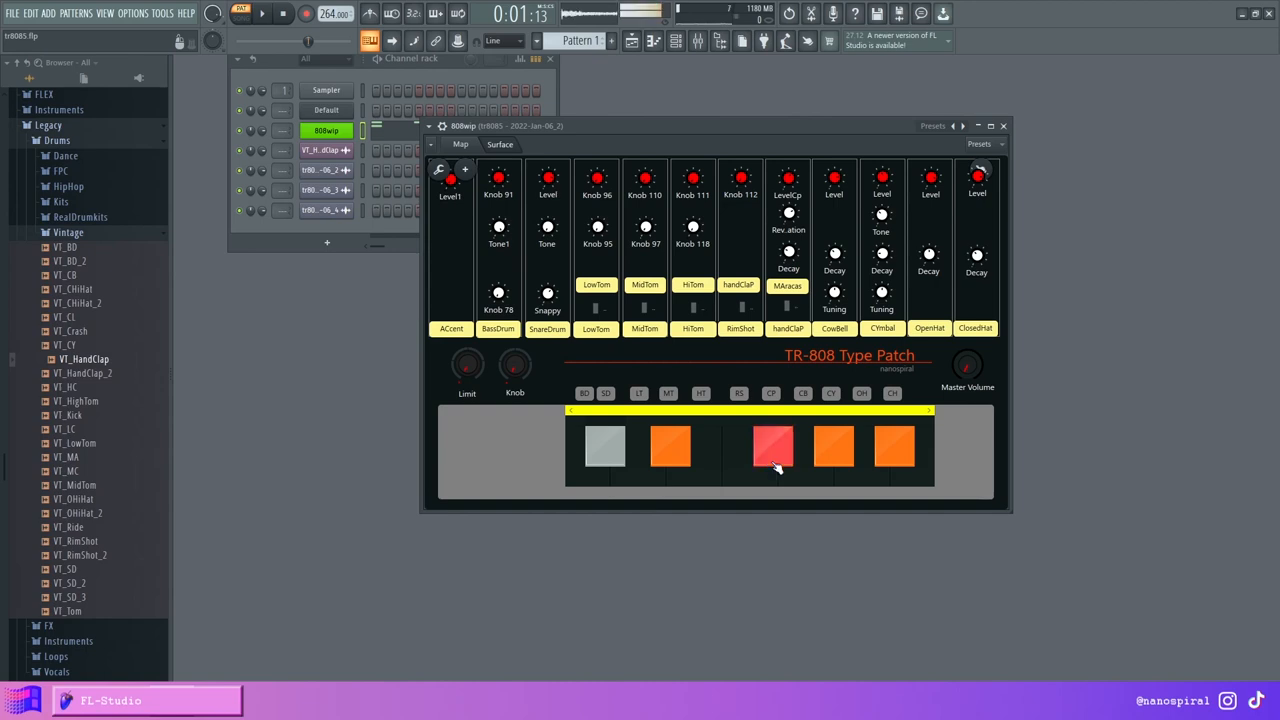
click(776, 443)
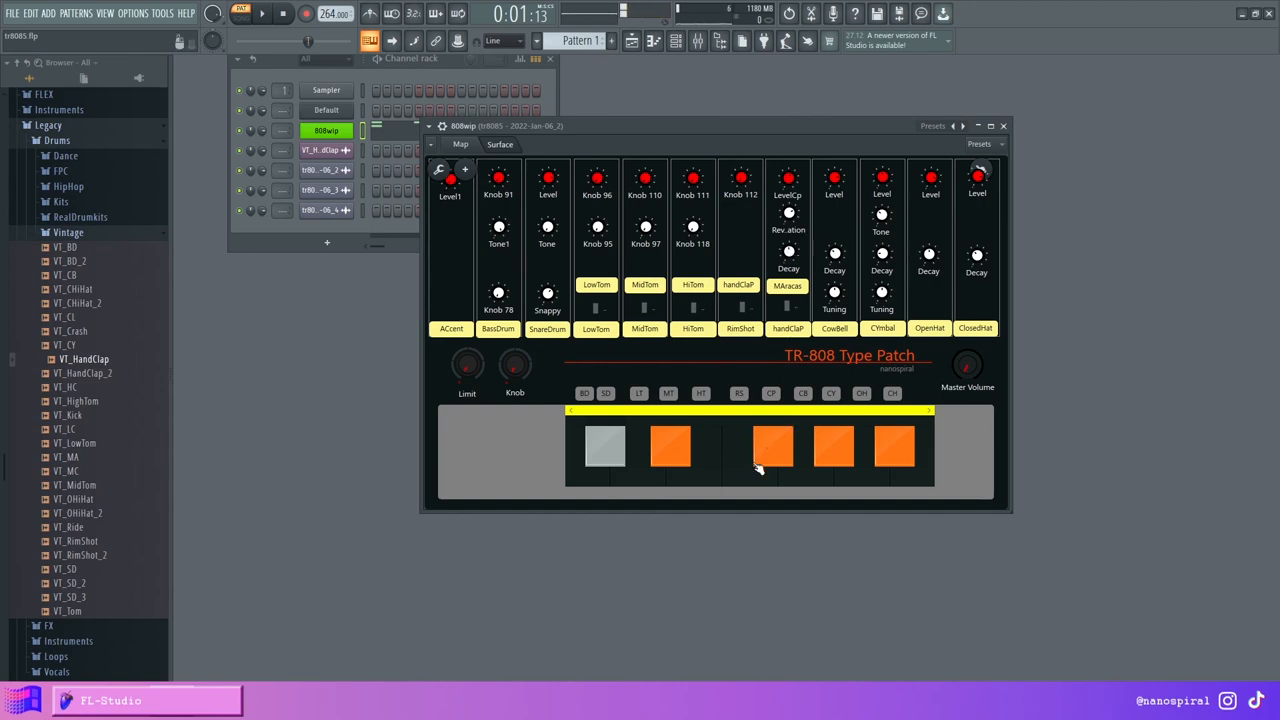
click(776, 448)
click(776, 462)
click(460, 144)
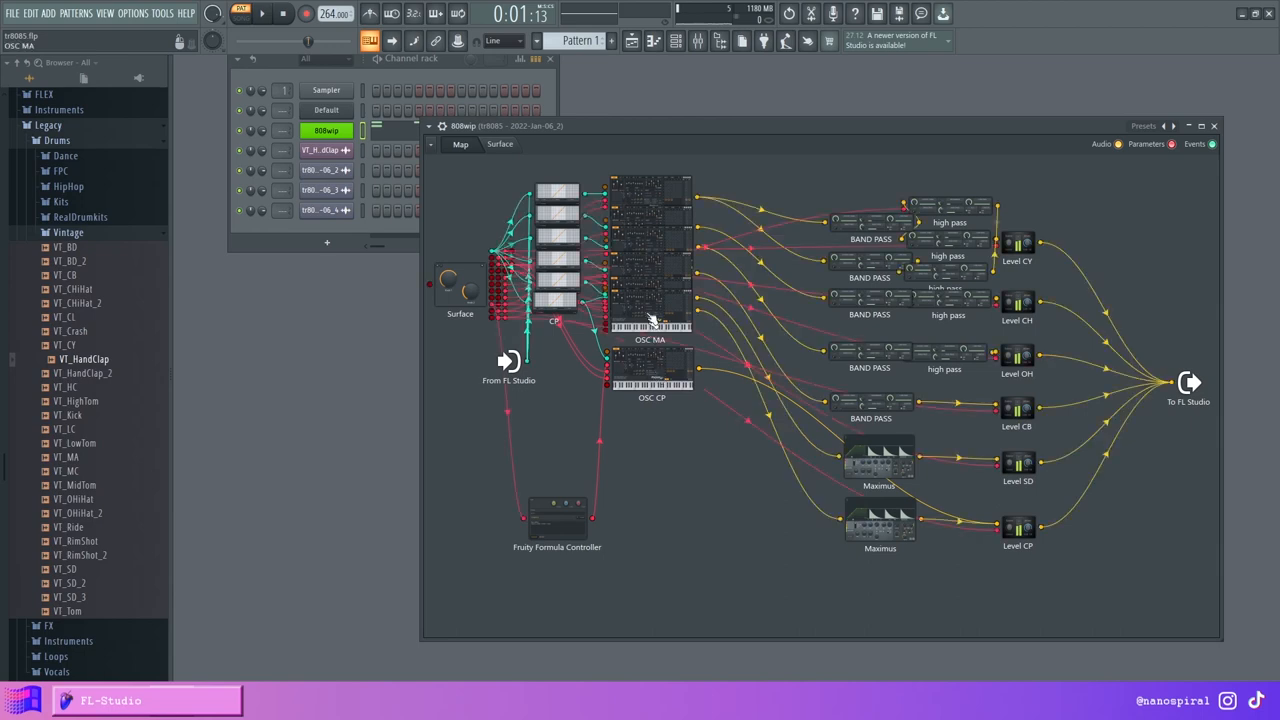
drag(652, 372, 653, 361)
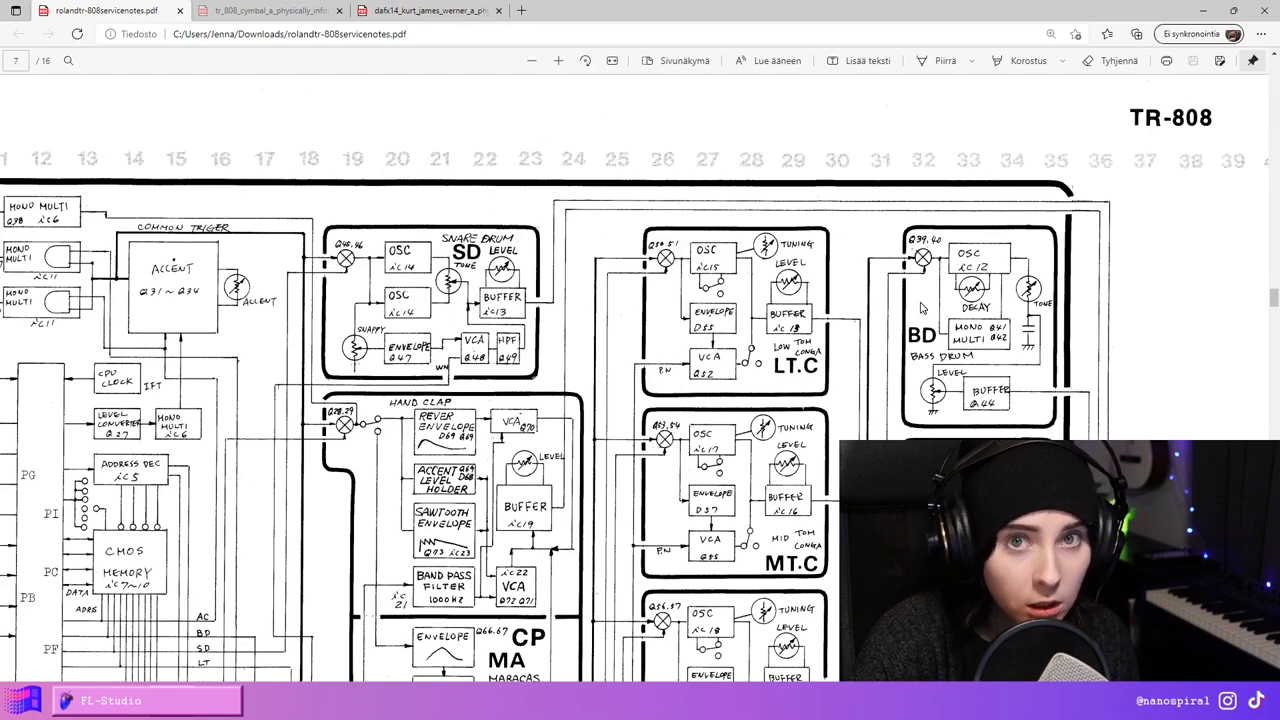
Step: Review OSC BD operator 1's pitch and volume envelopes and close the editor
key(alt+Tab)
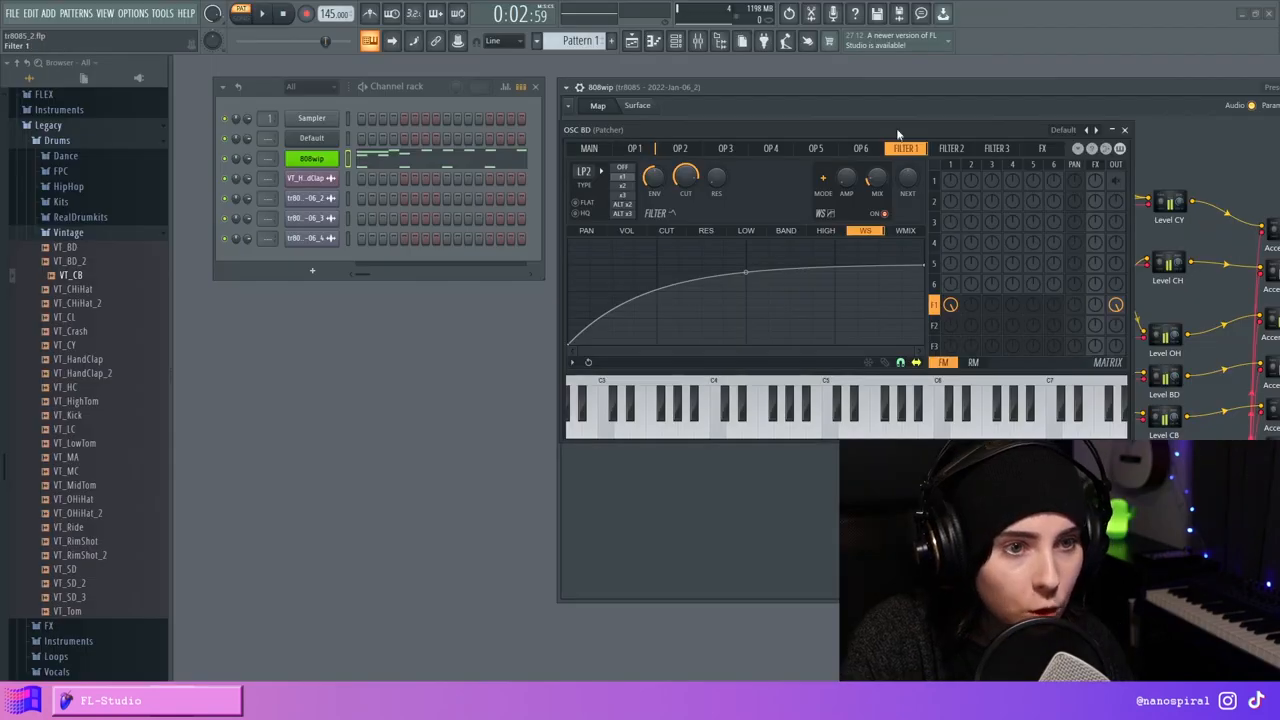
click(634, 148)
drag(824, 129, 804, 129)
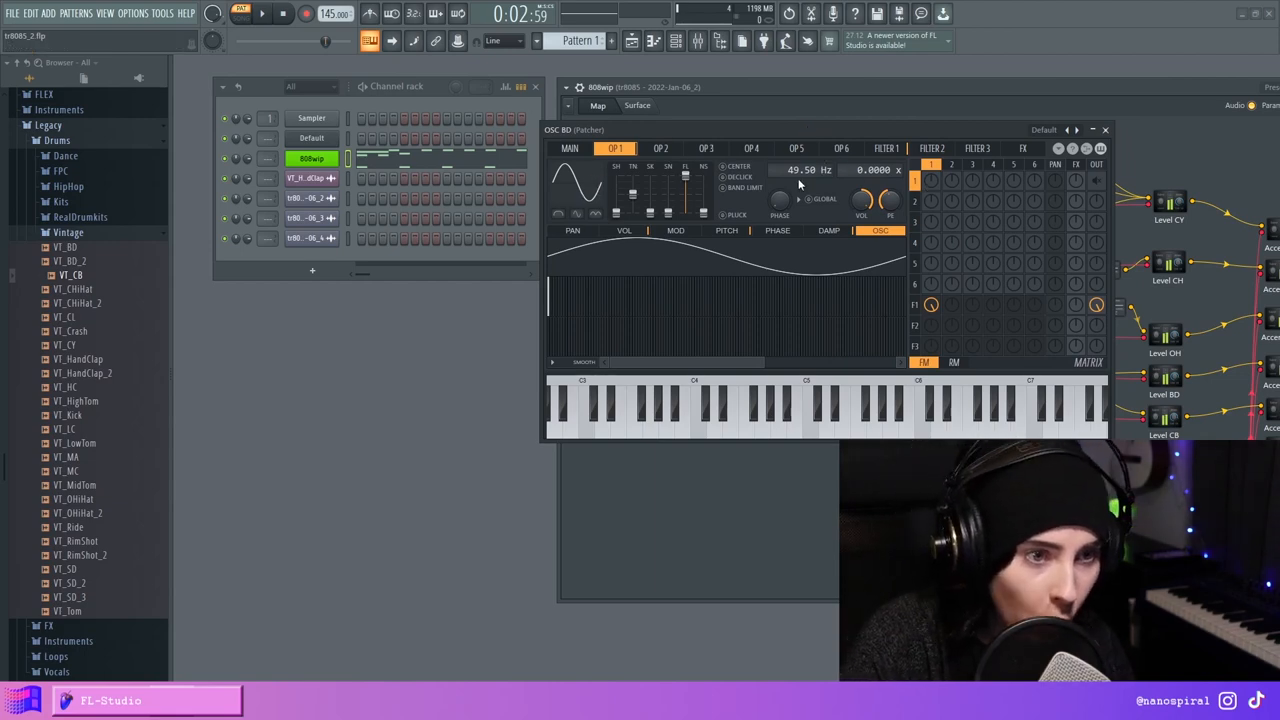
click(726, 230)
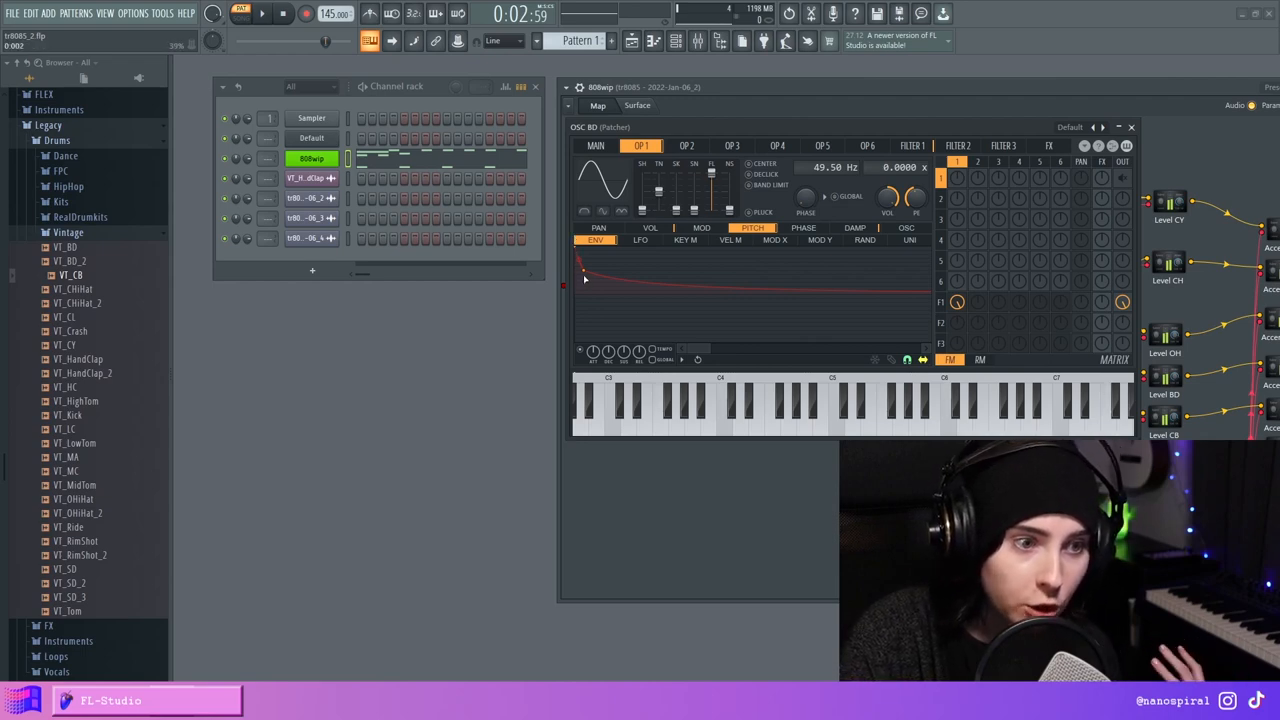
click(650, 228)
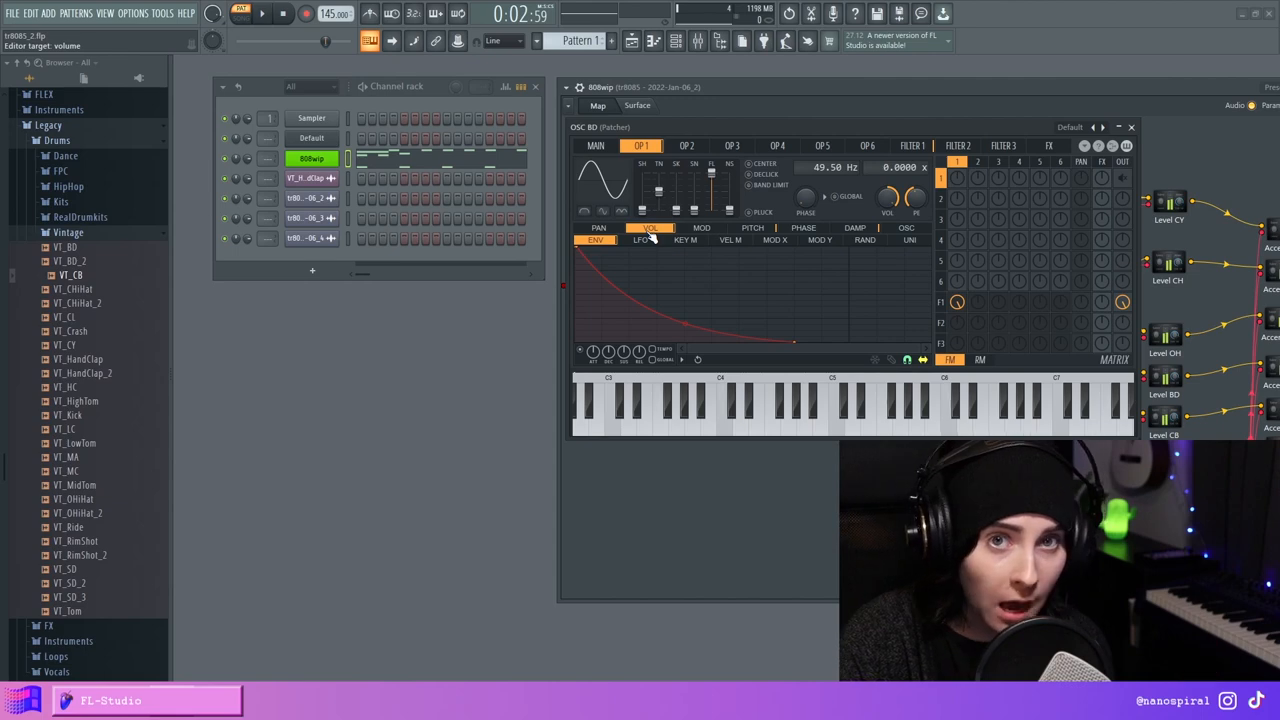
click(1131, 127)
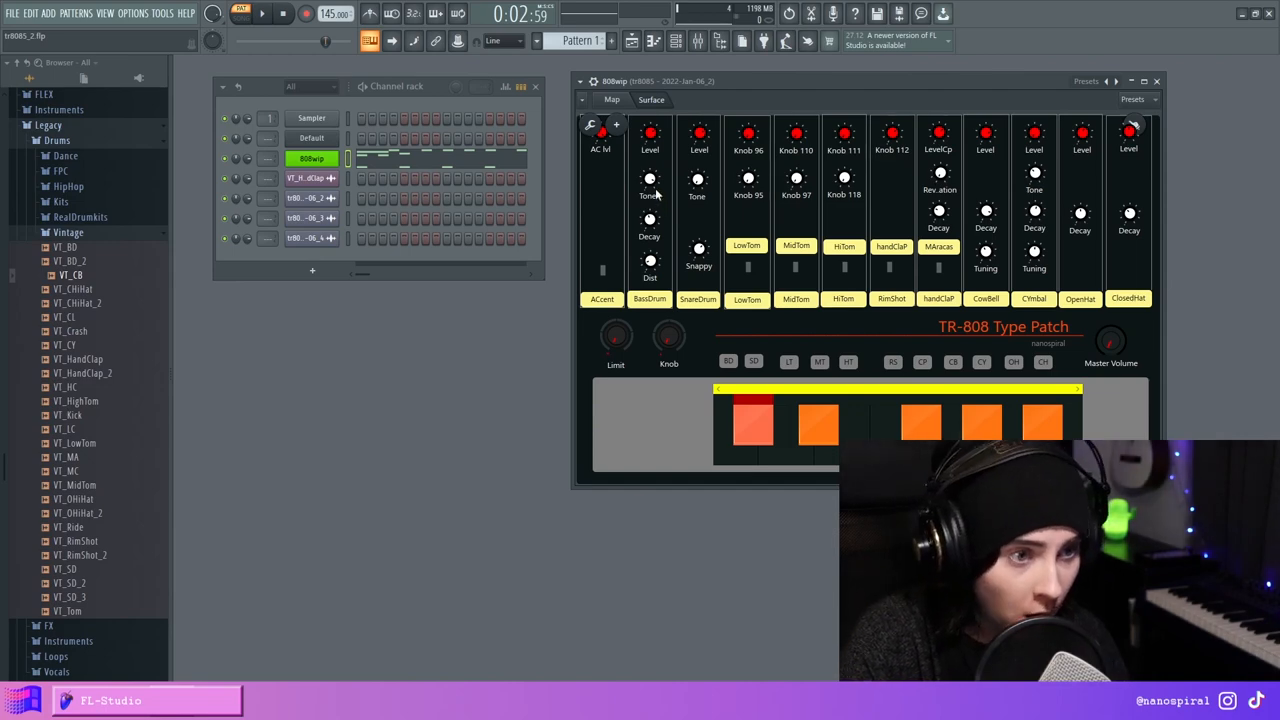
Step: Check OSC BD's FILTER 1 page, close Sytrus and play the pattern from the surface
click(614, 100)
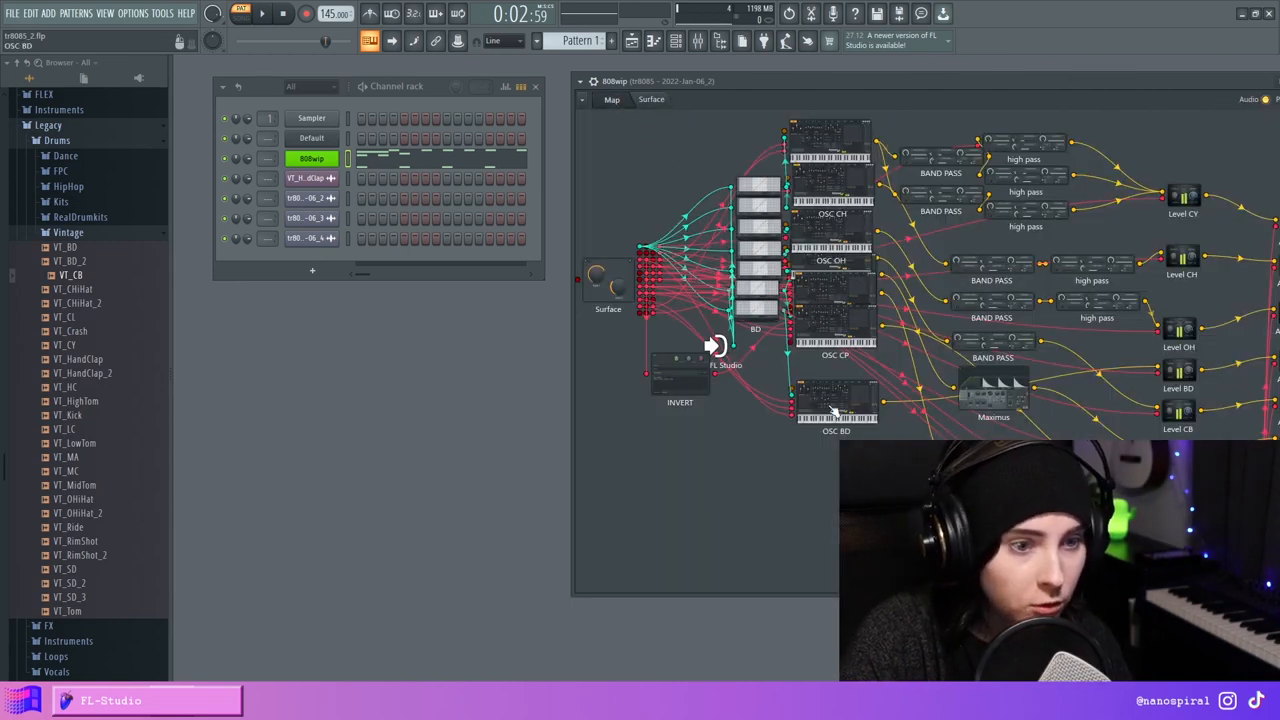
click(714, 343)
click(912, 147)
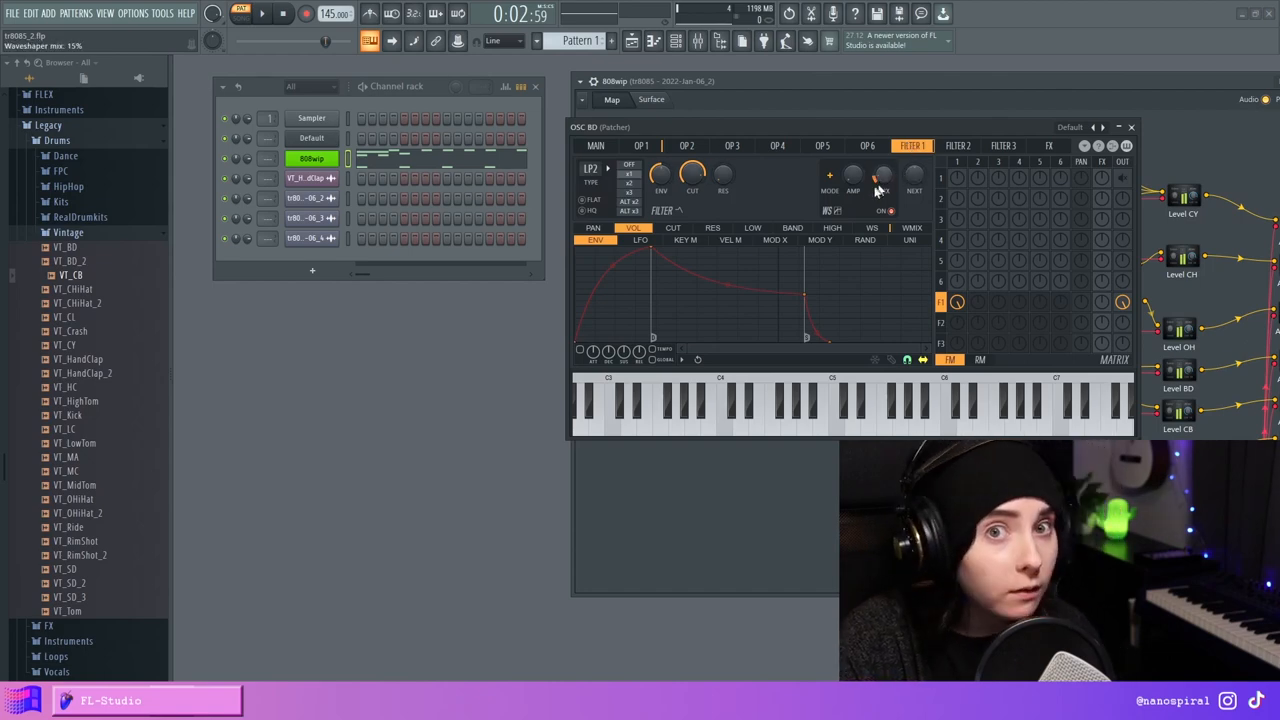
click(1133, 128)
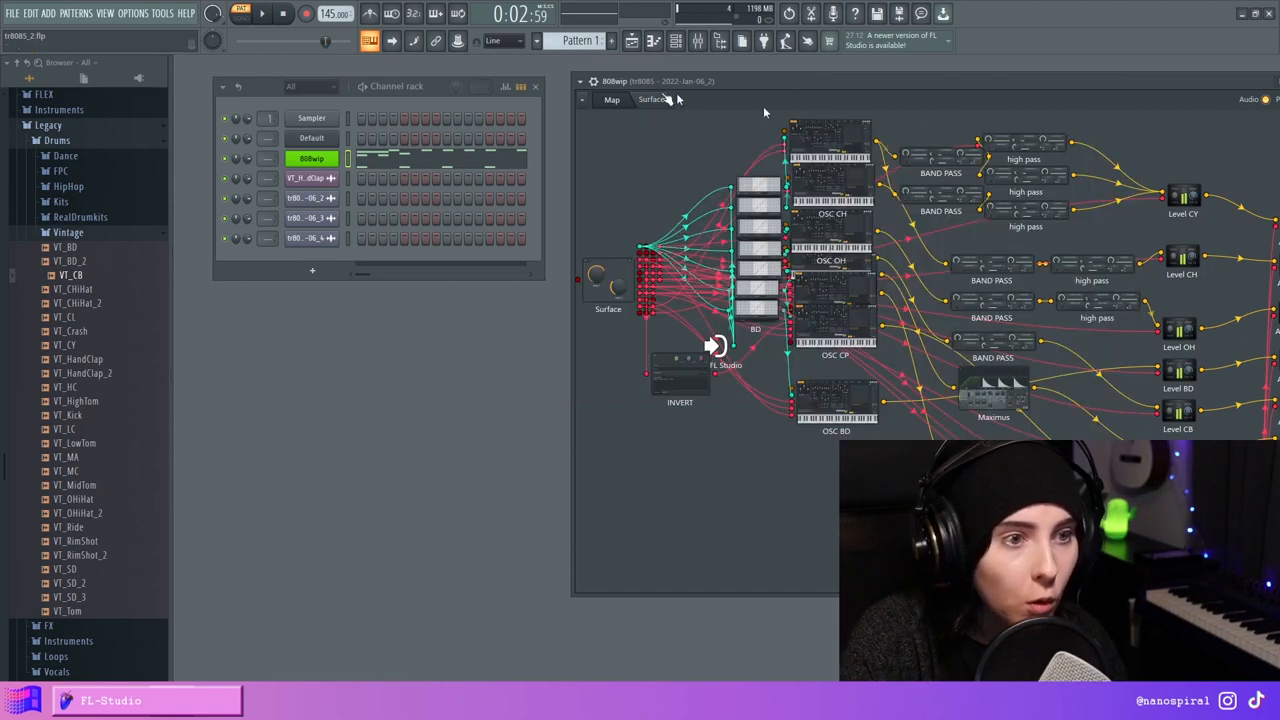
click(658, 100)
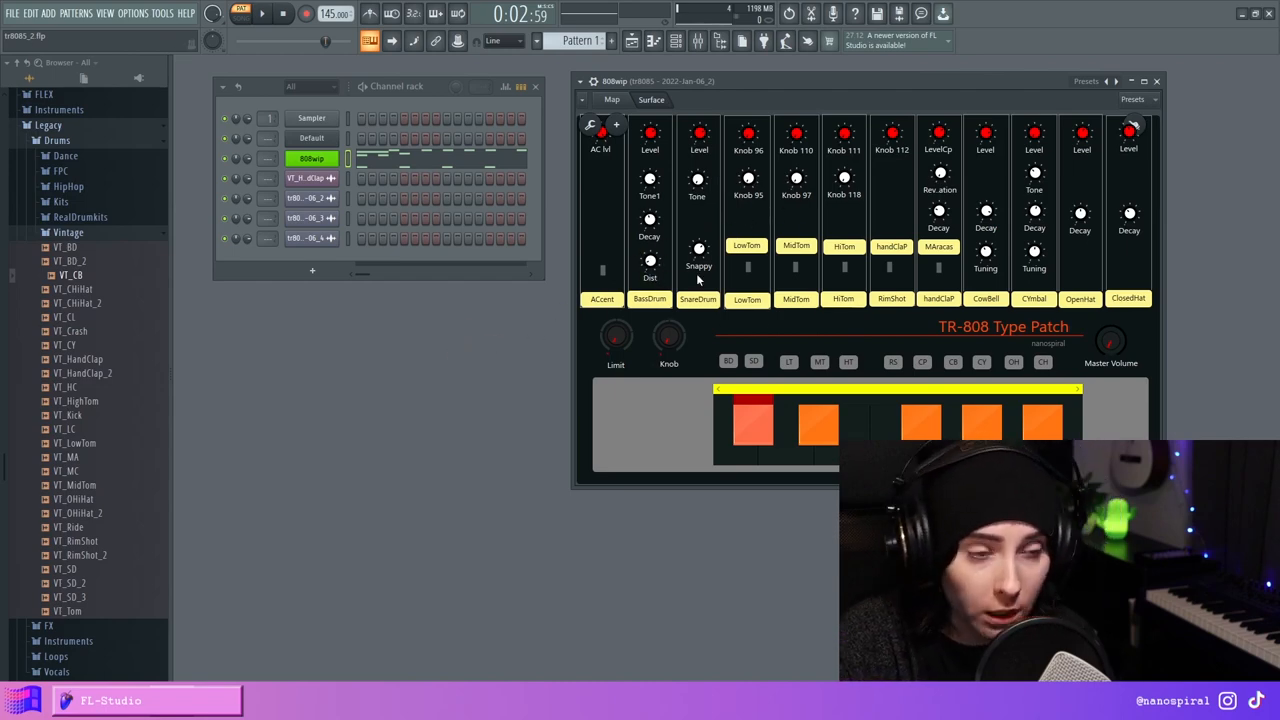
key(space)
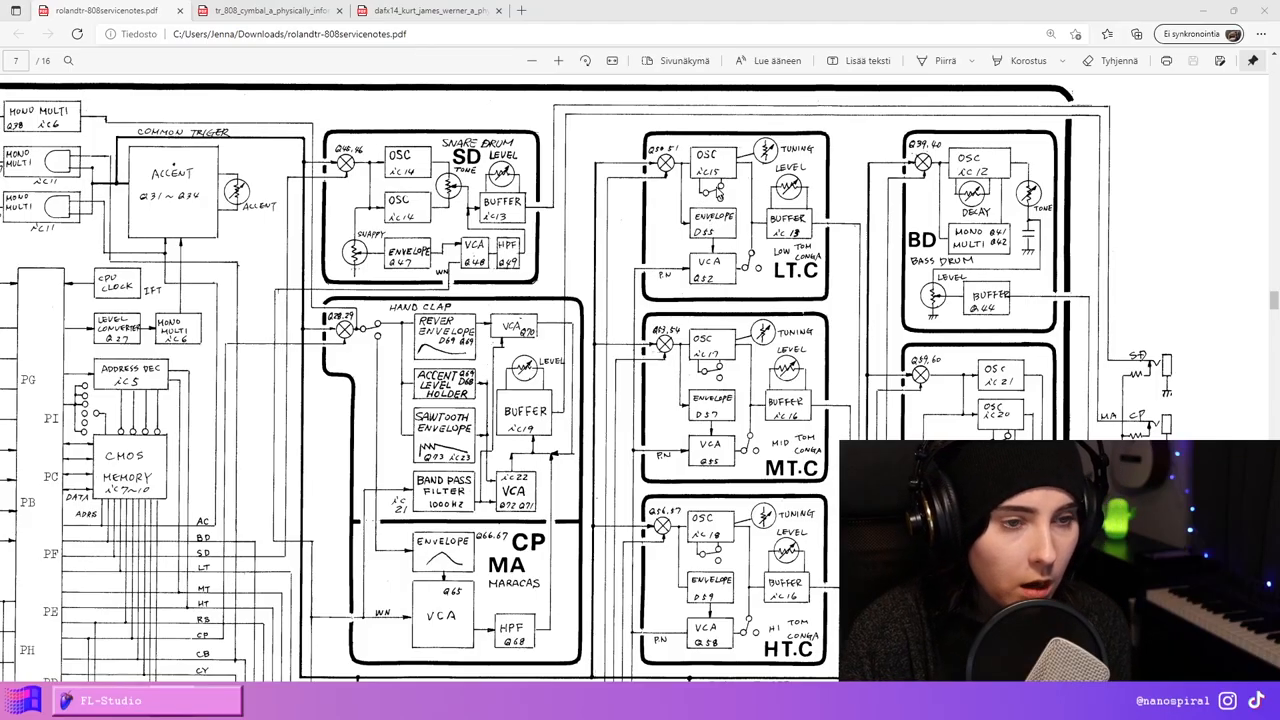
scroll(717, 193, down, 2)
scroll(717, 193, up, 1)
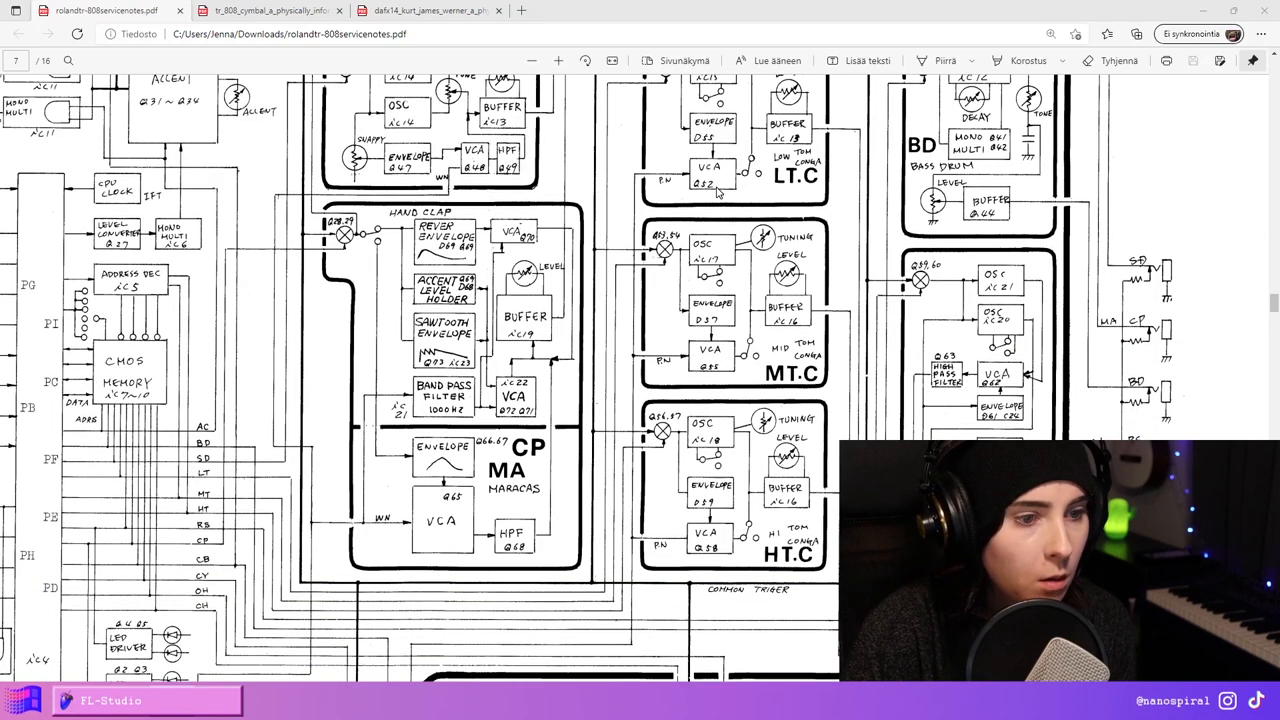
scroll(730, 400, down, 2)
scroll(413, 481, left, 3)
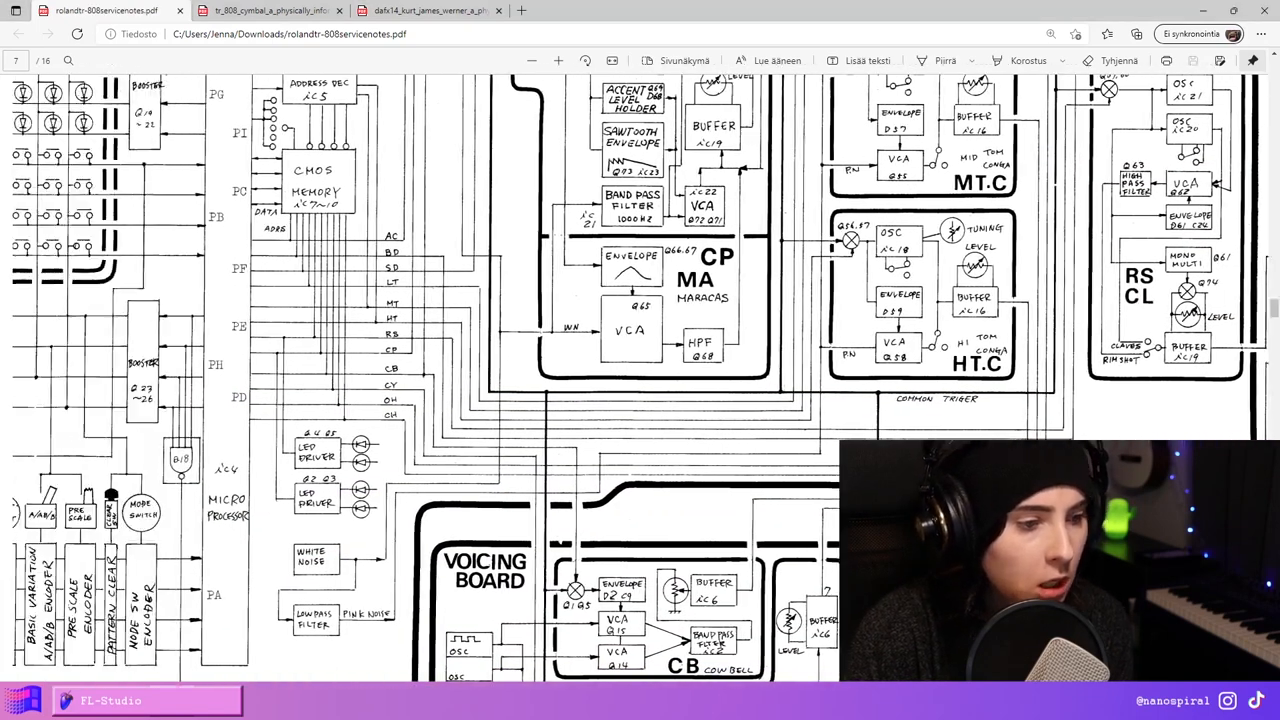
scroll(413, 481, down, 1)
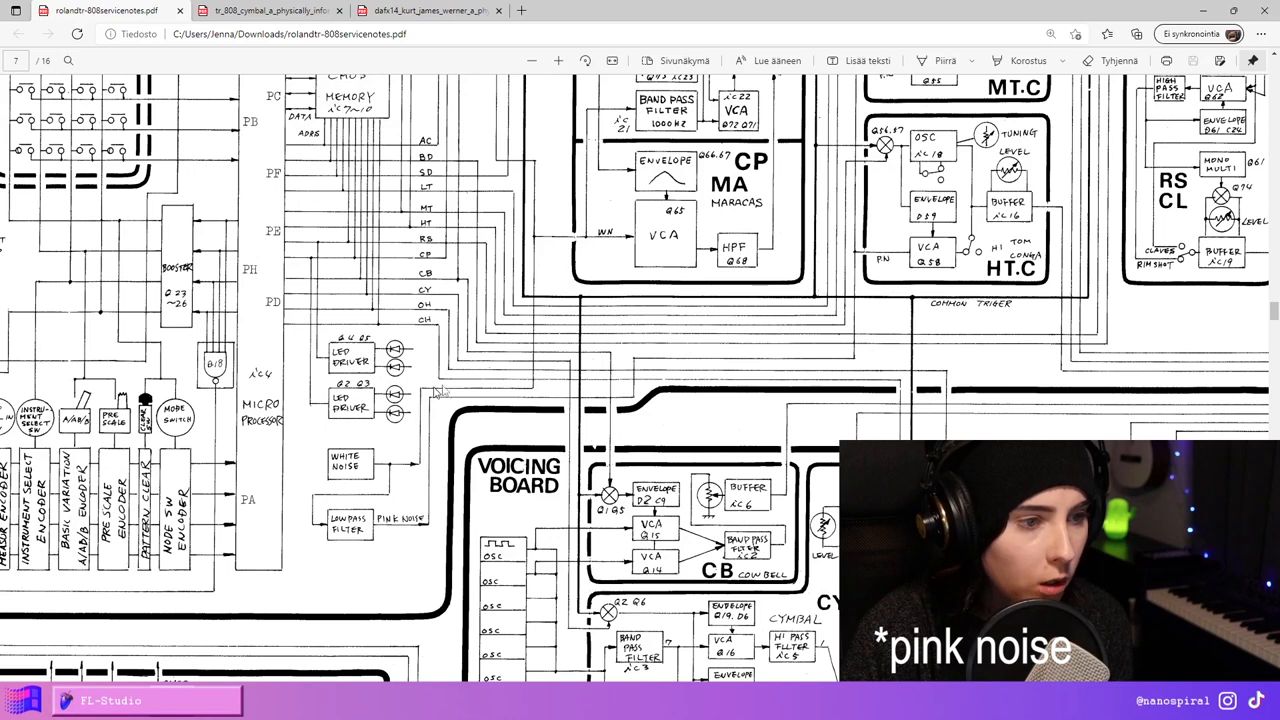
scroll(555, 489, up, 5)
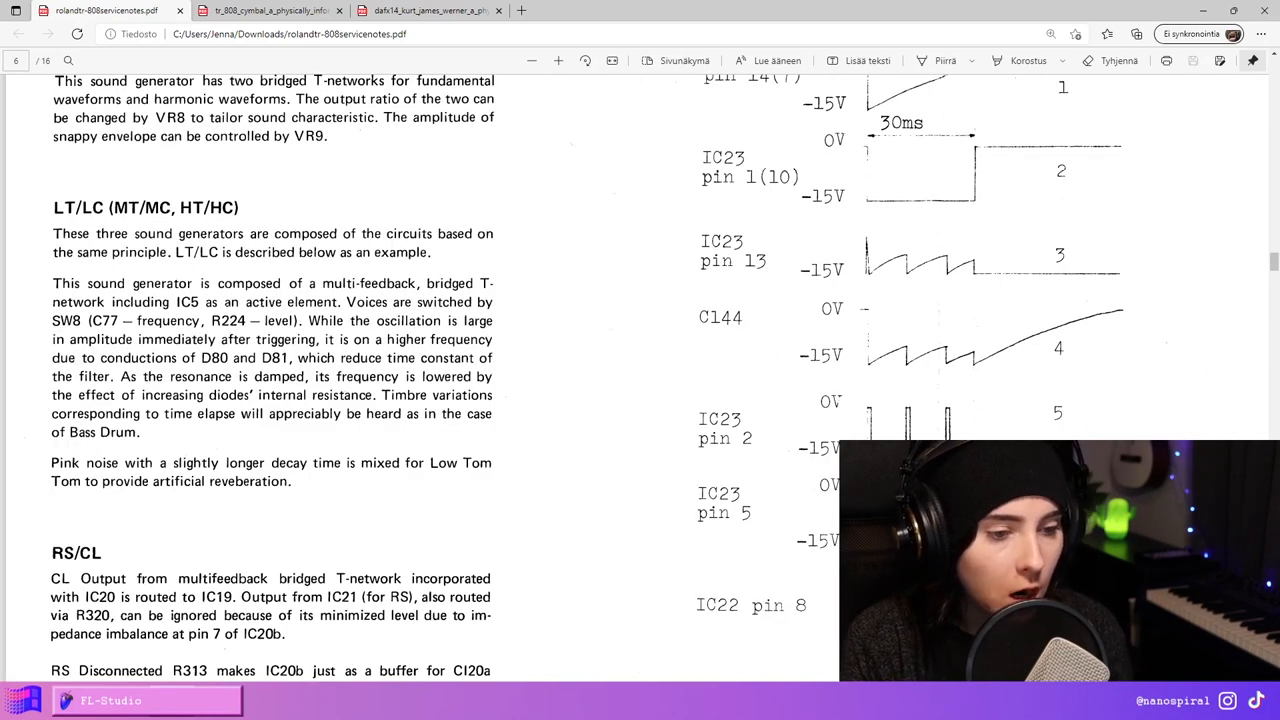
Step: Switch back to the FL Studio drum patch project
key(alt+Tab)
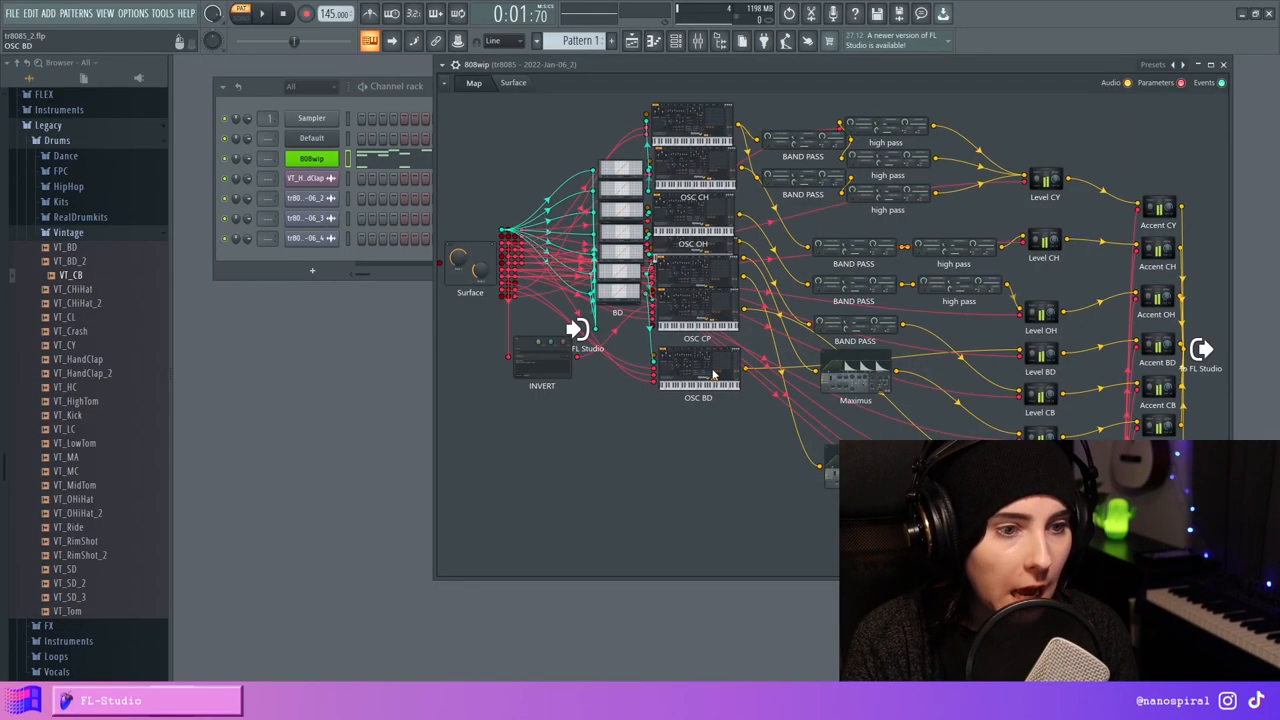
Step: Adjust the OSC BD operator's pitch envelope depth and audition notes on the keyboard
right_click(713, 374)
click(735, 389)
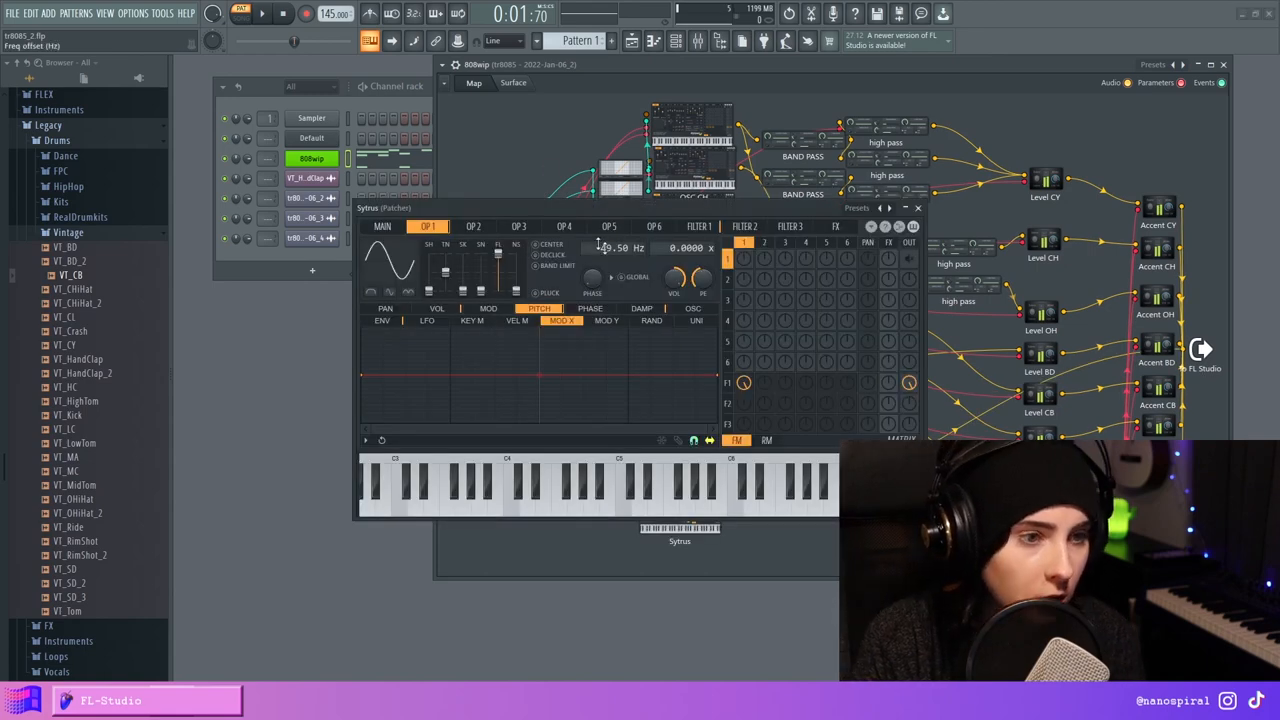
click(382, 320)
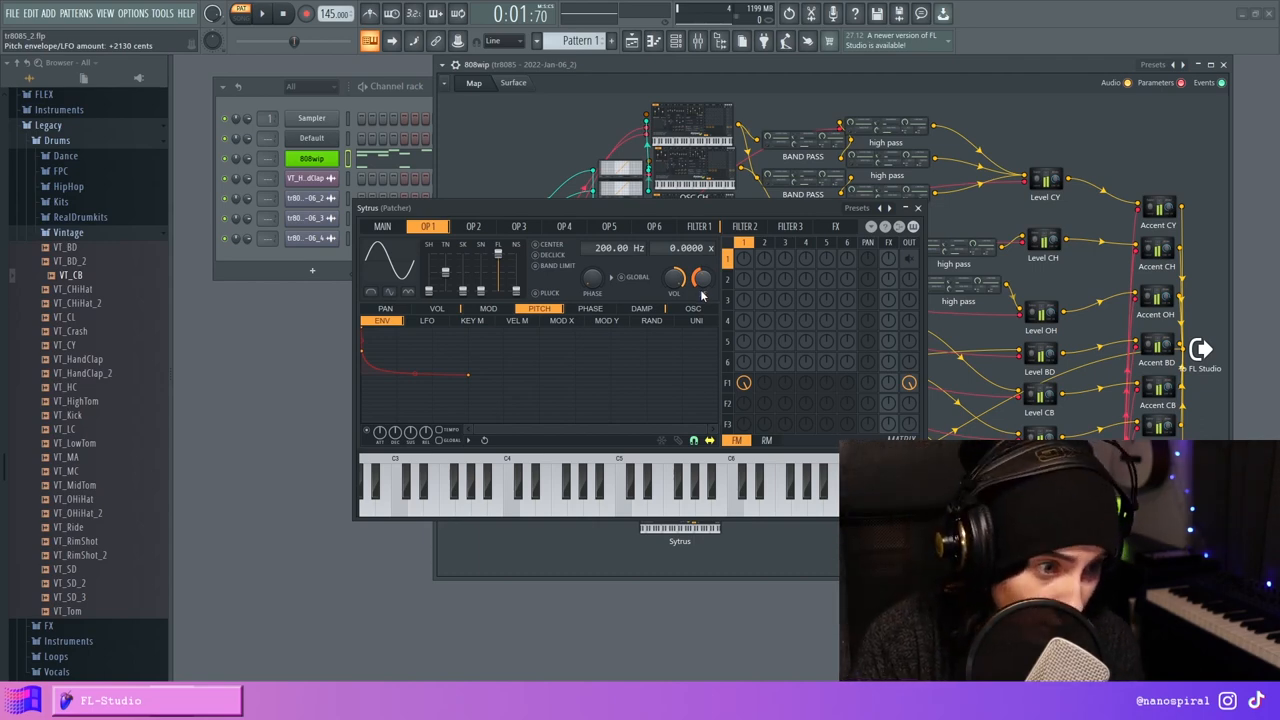
click(590, 498)
drag(686, 290, 686, 330)
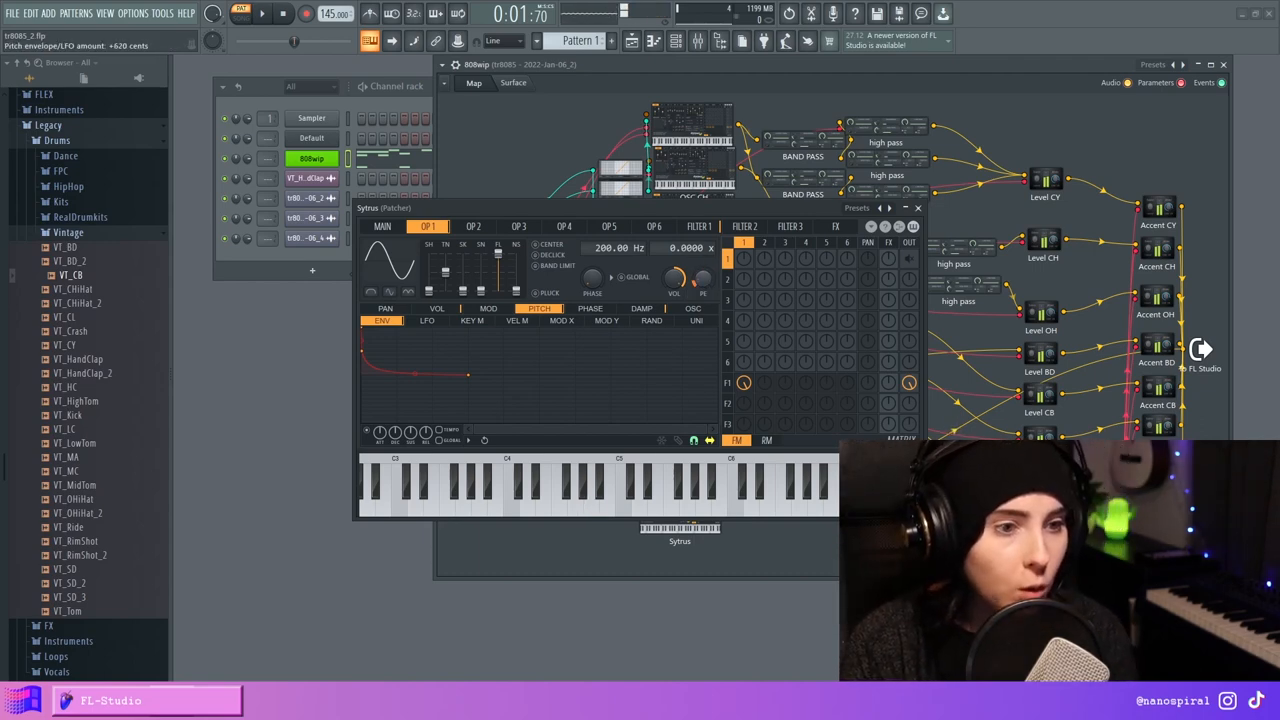
drag(715, 283, 715, 233)
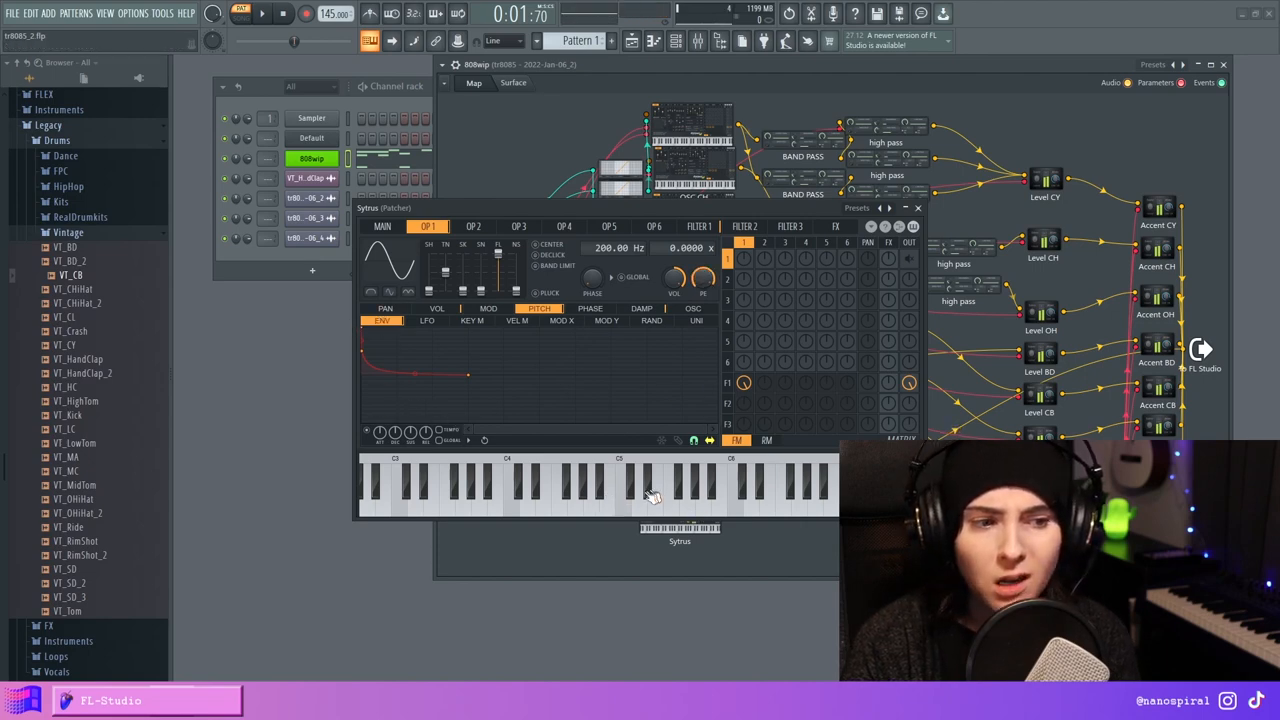
click(630, 510)
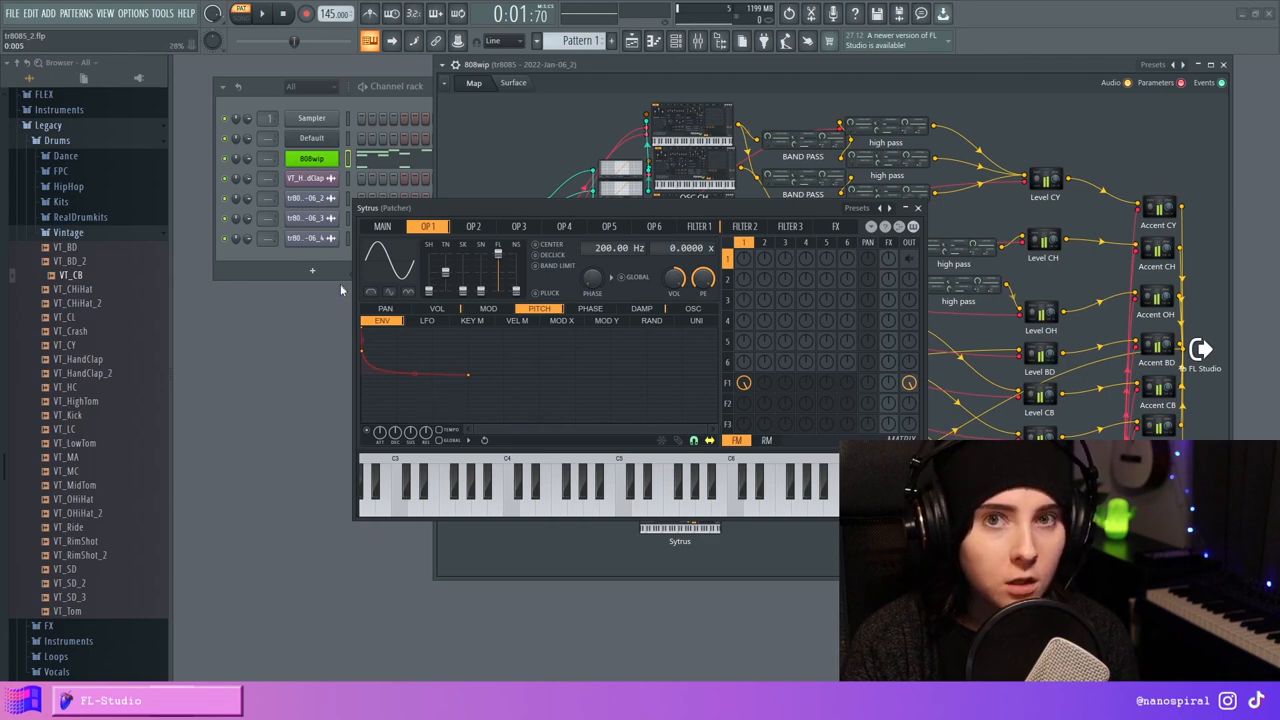
drag(709, 437, 620, 430)
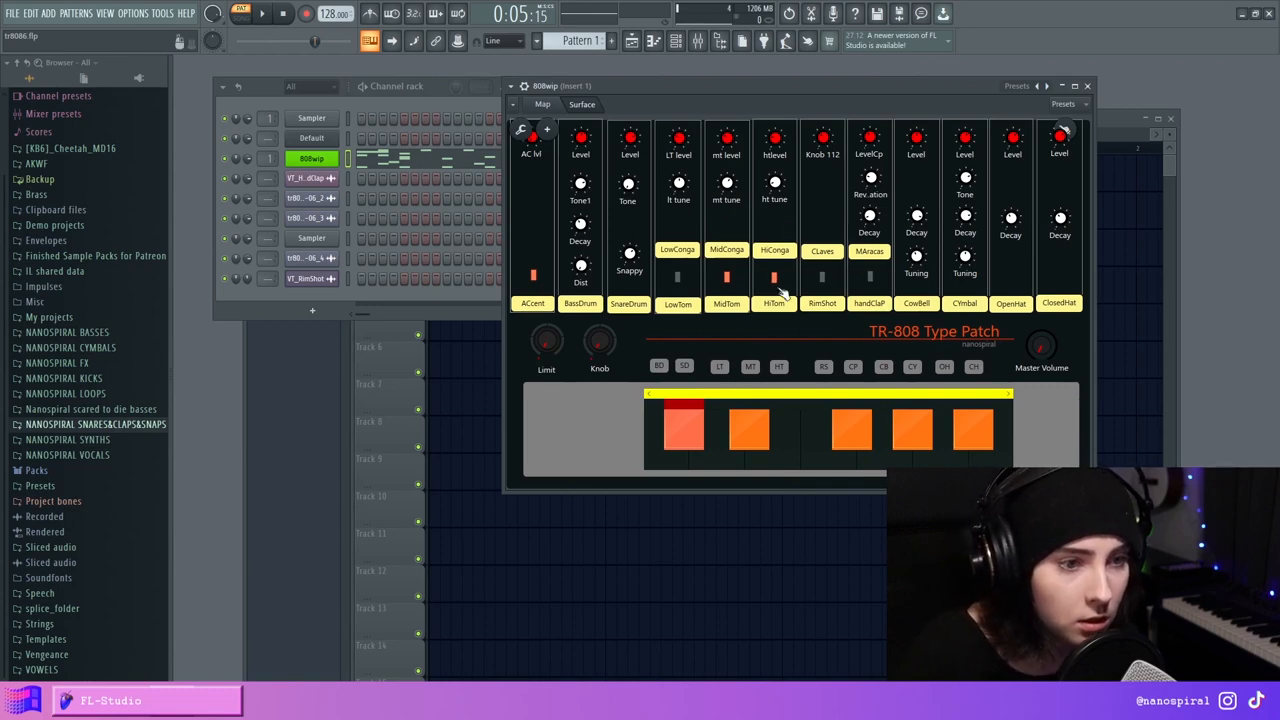
Step: Audition two drum pads on the surface repeatedly, then open the OSC LC synth editor from the map
click(728, 466)
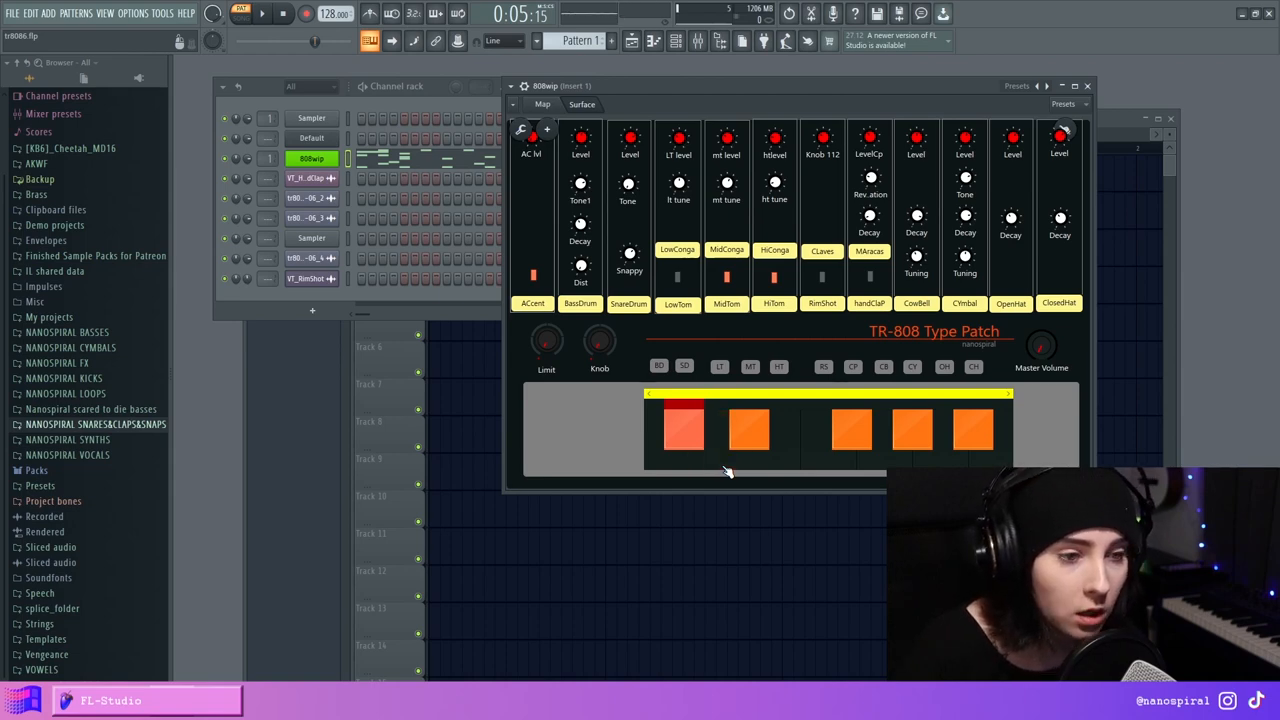
click(728, 466)
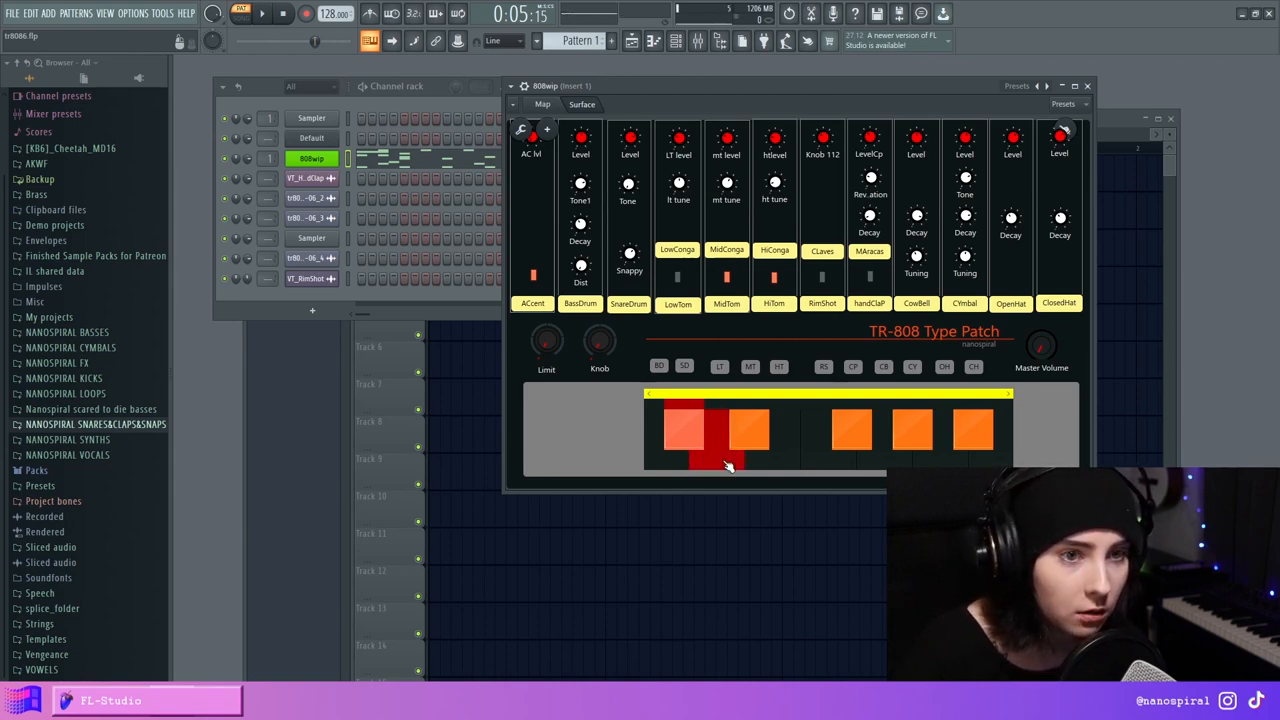
click(728, 466)
click(728, 466)
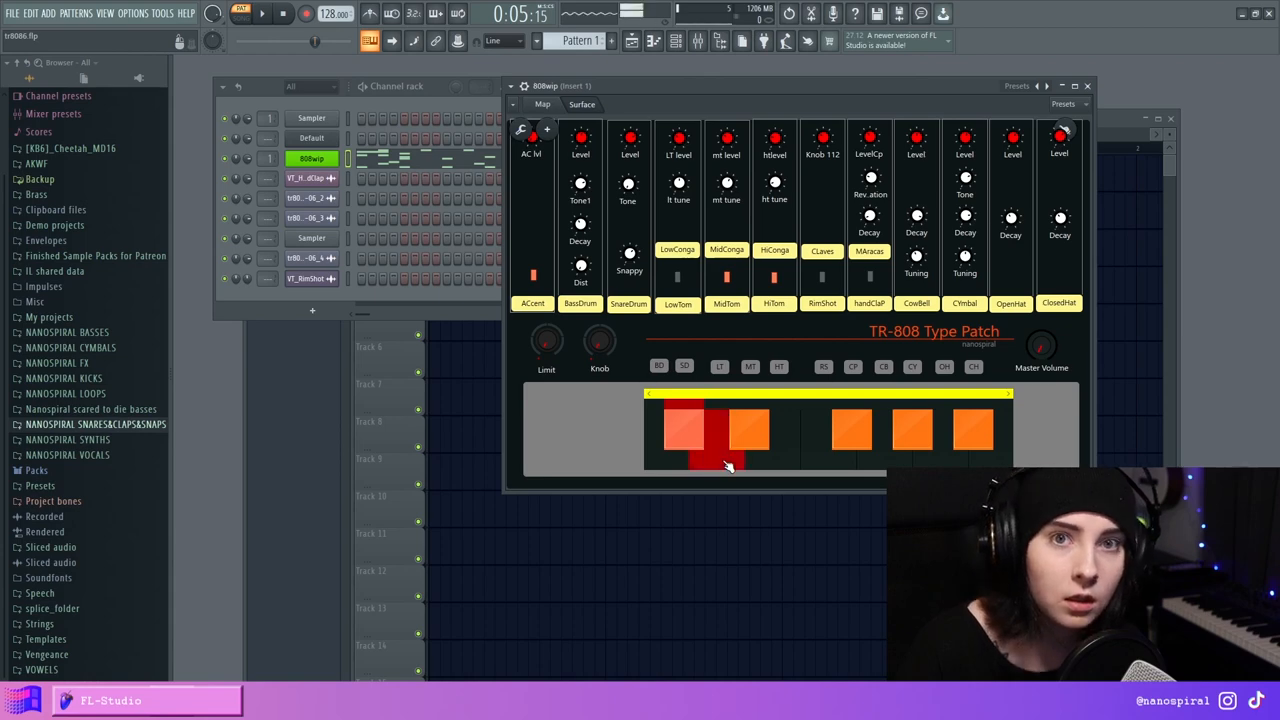
click(728, 466)
click(728, 466)
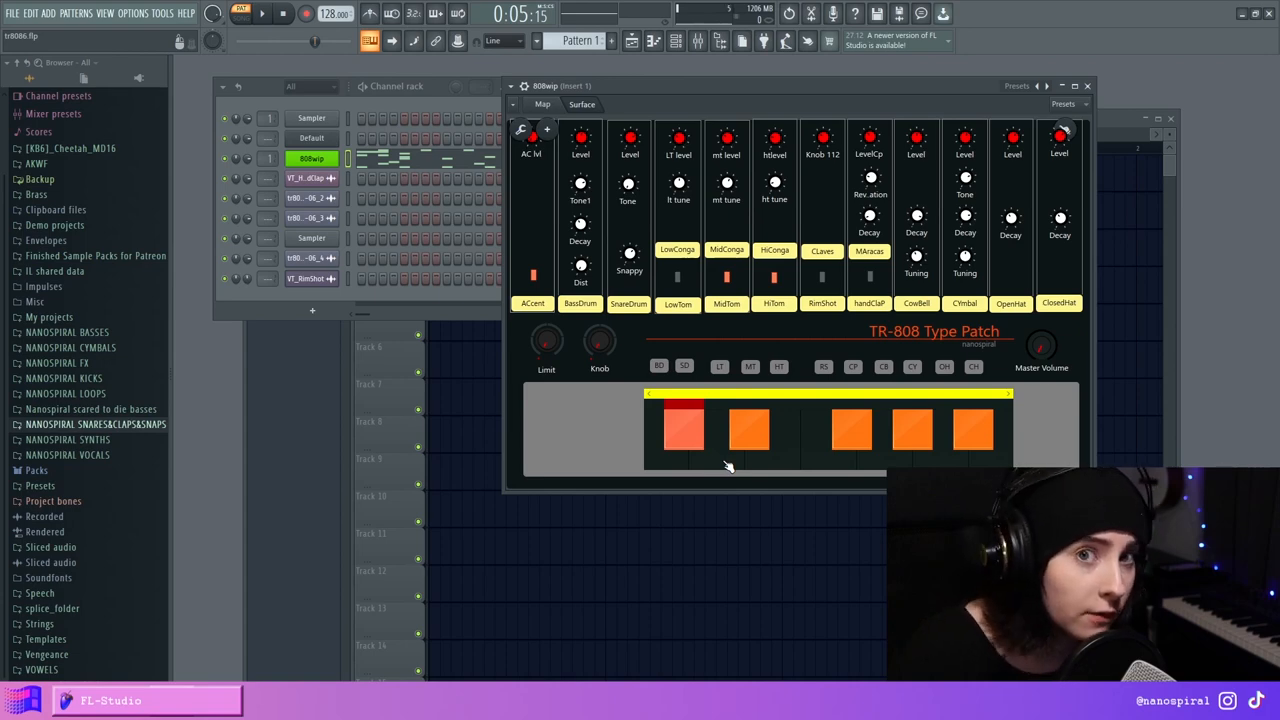
click(748, 440)
click(748, 440)
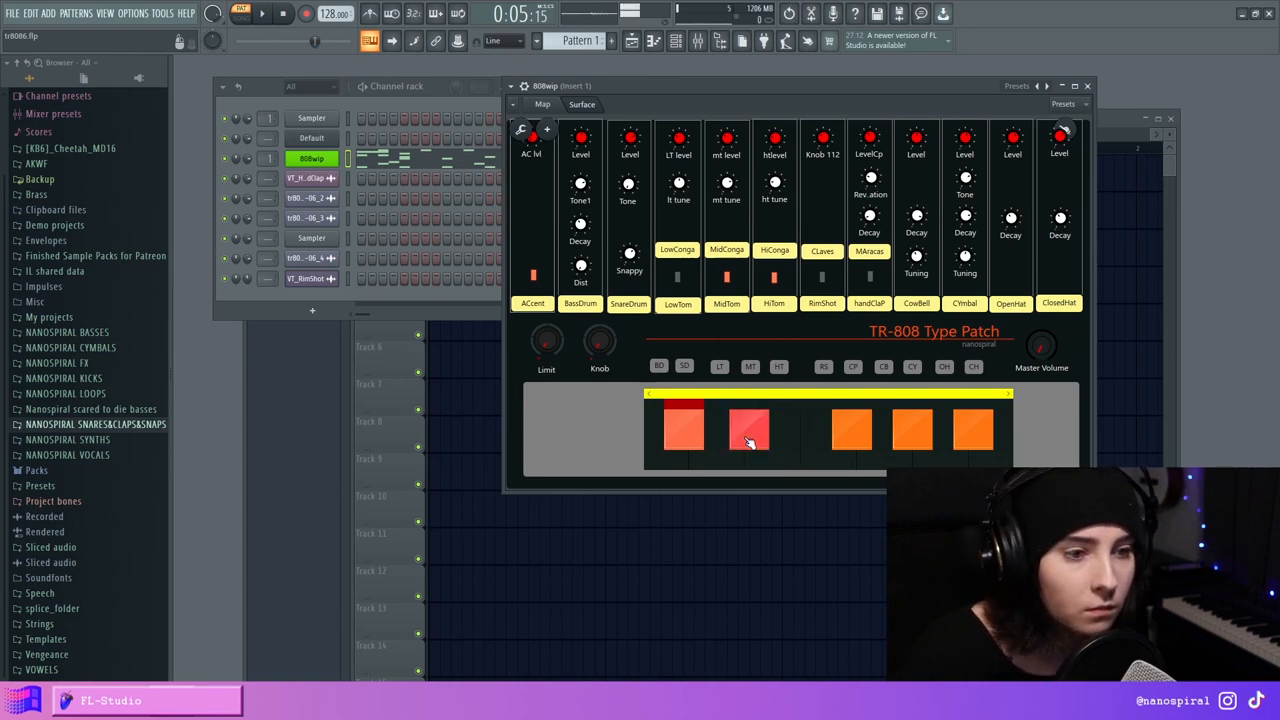
click(748, 440)
click(542, 104)
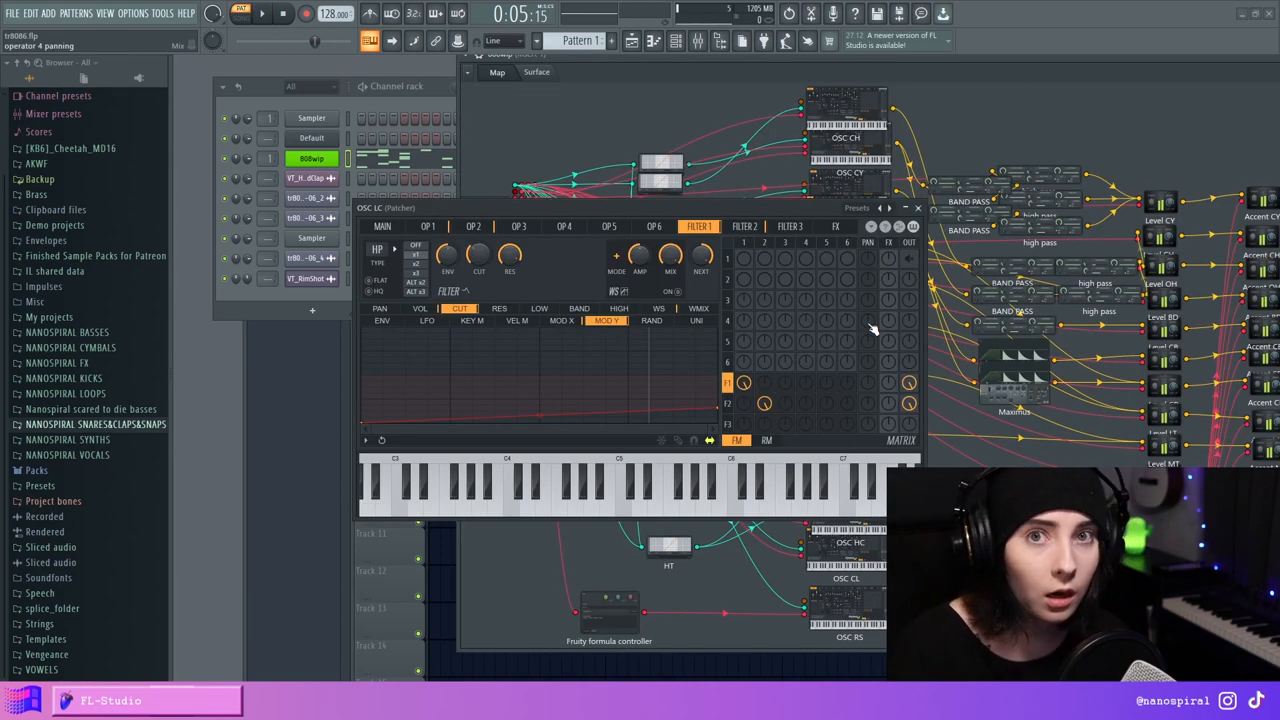
Step: Position the OSC LC editor and browse its operator 1 and filter pages to FILTER 1
drag(716, 209, 901, 120)
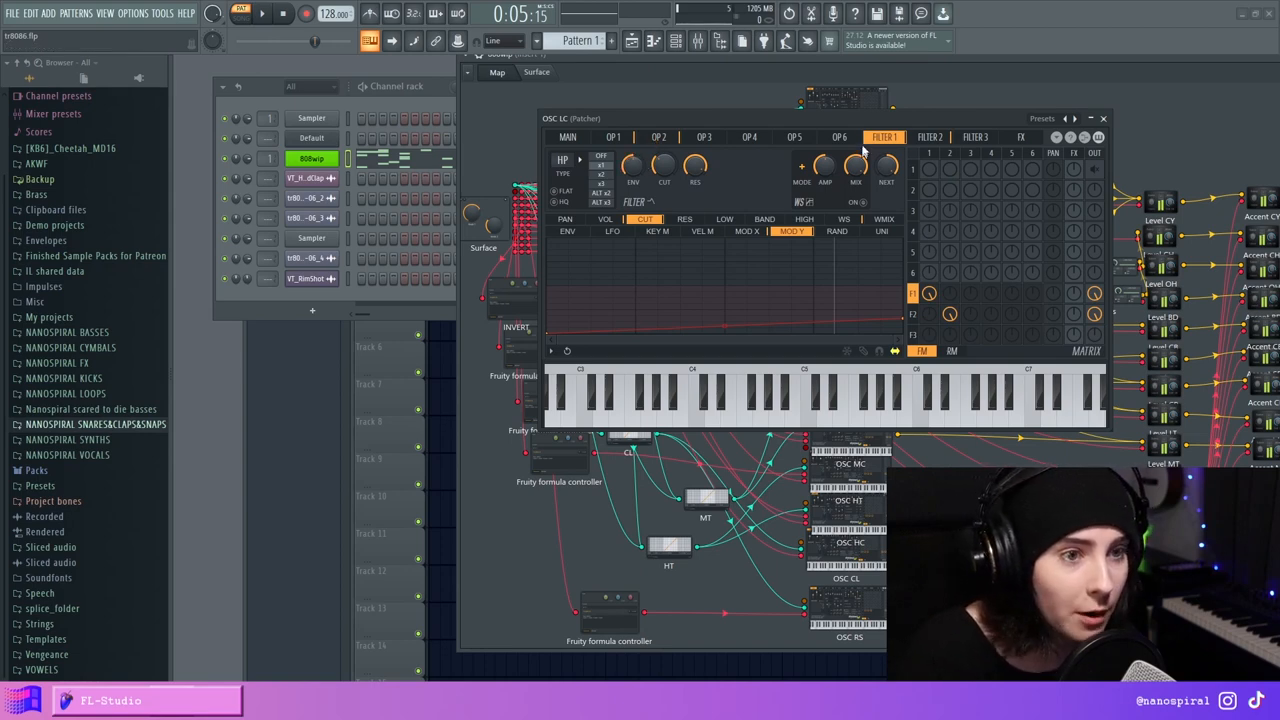
drag(864, 119, 833, 92)
click(593, 112)
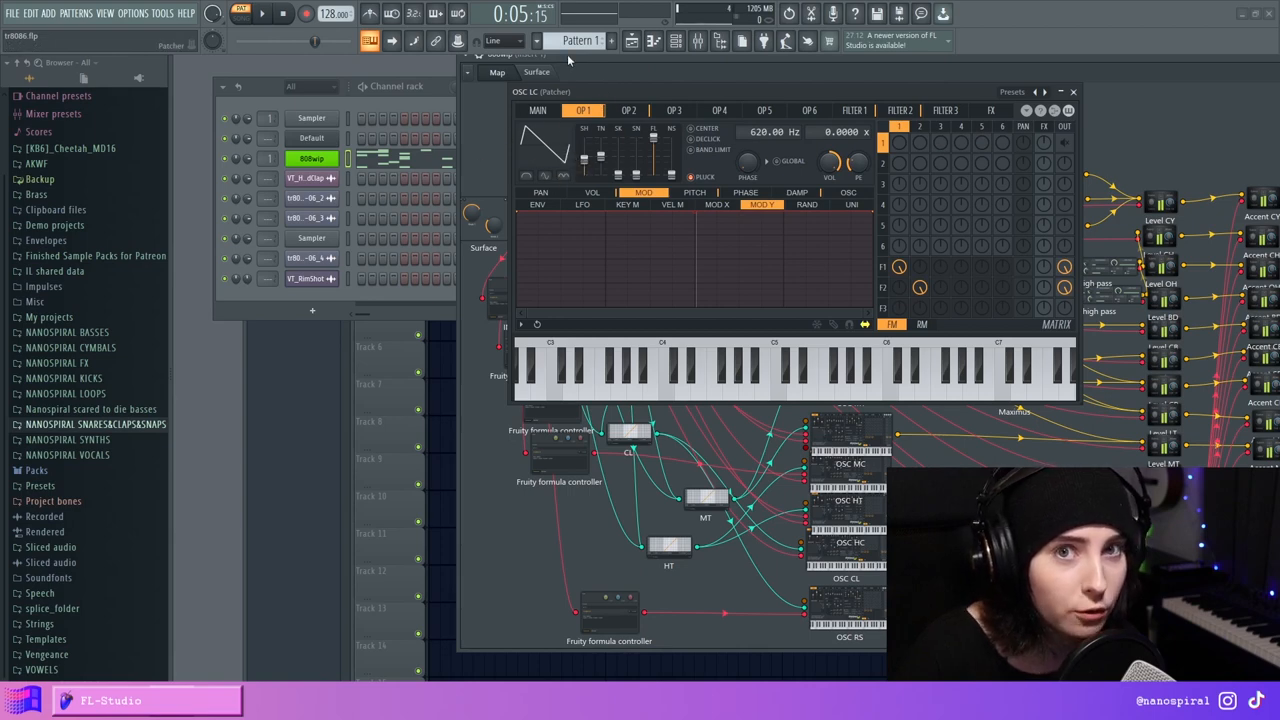
click(900, 111)
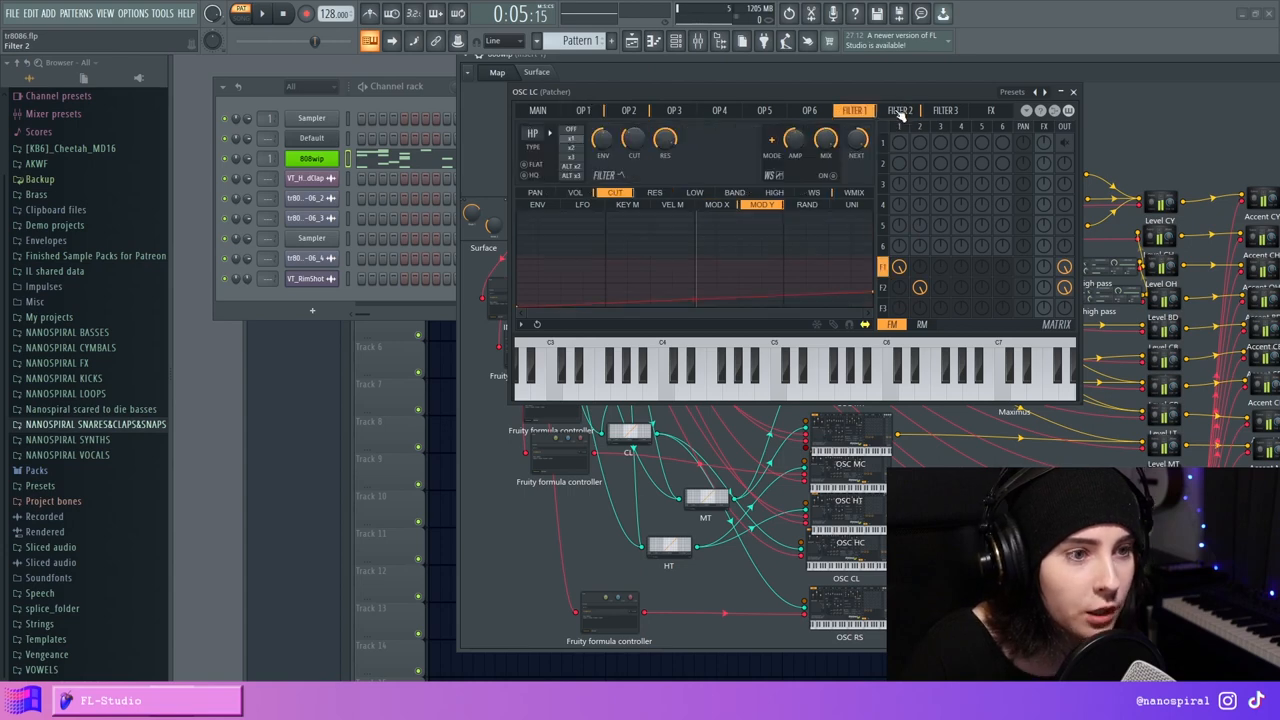
click(855, 111)
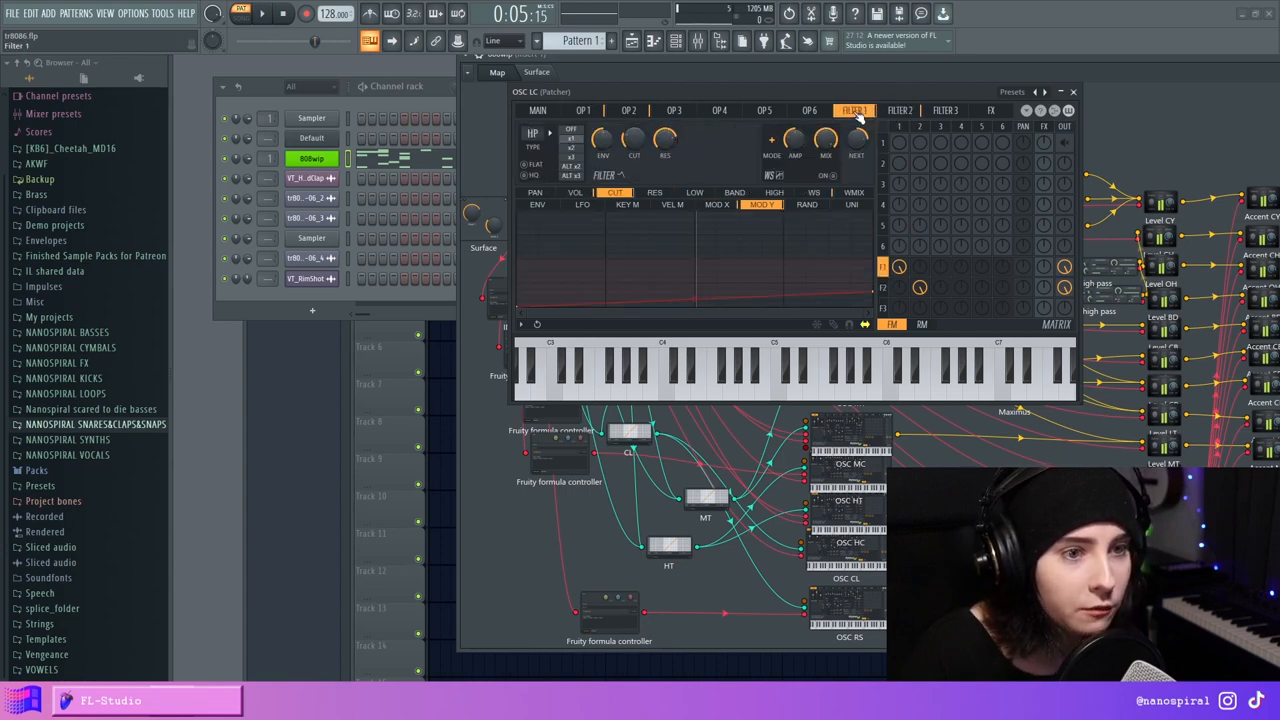
drag(790, 90, 878, 76)
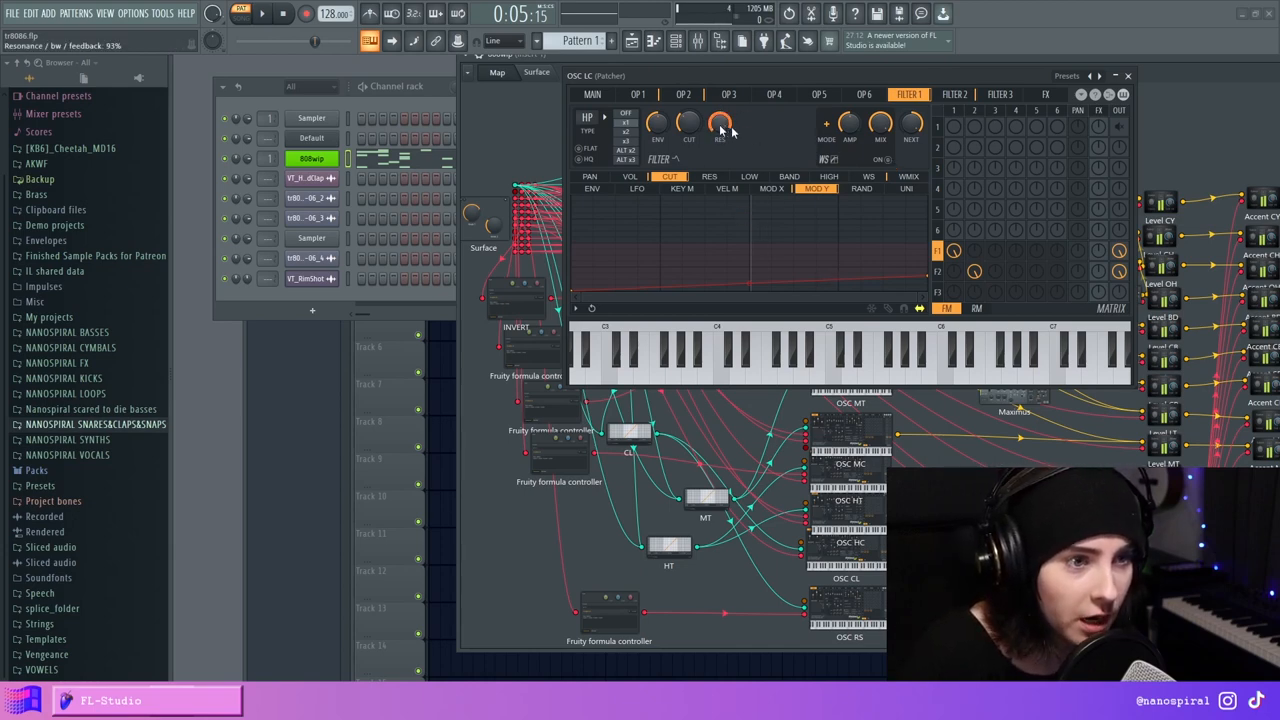
Step: Lower FILTER 1 resonance to 54%, retune the cutoff and audition the conga on the keyboard
drag(726, 130, 726, 170)
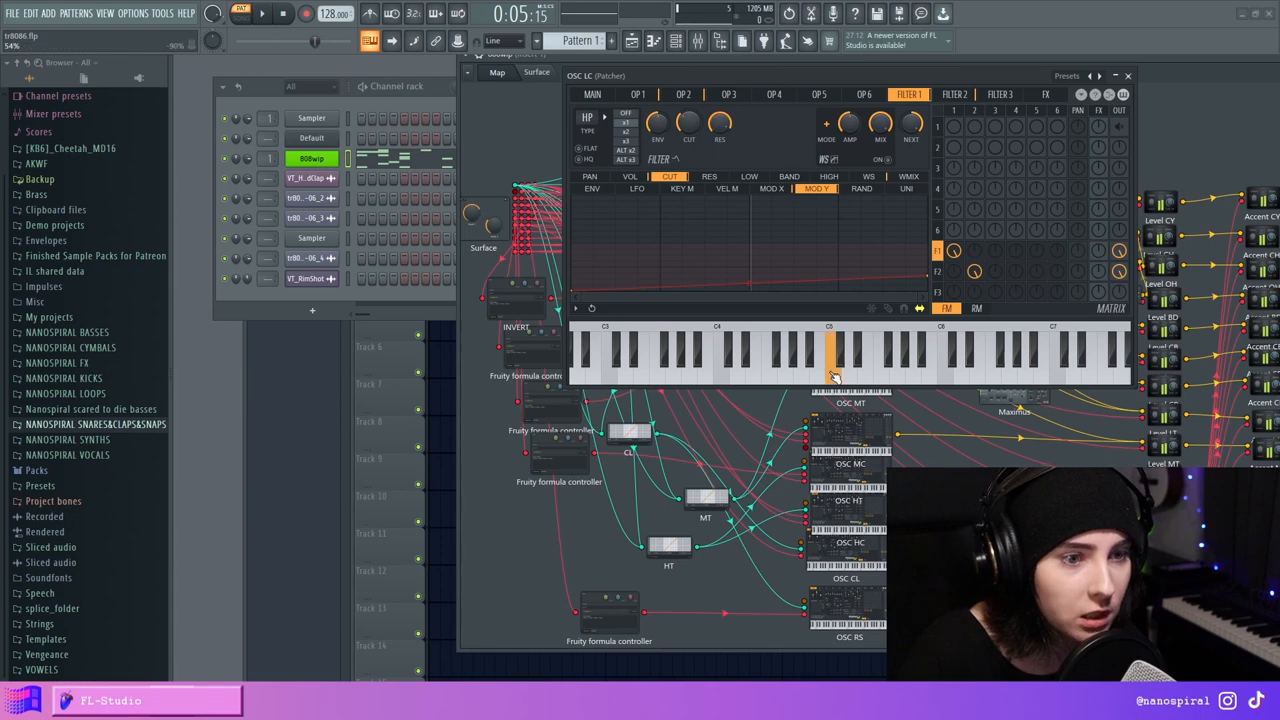
drag(710, 110, 710, 130)
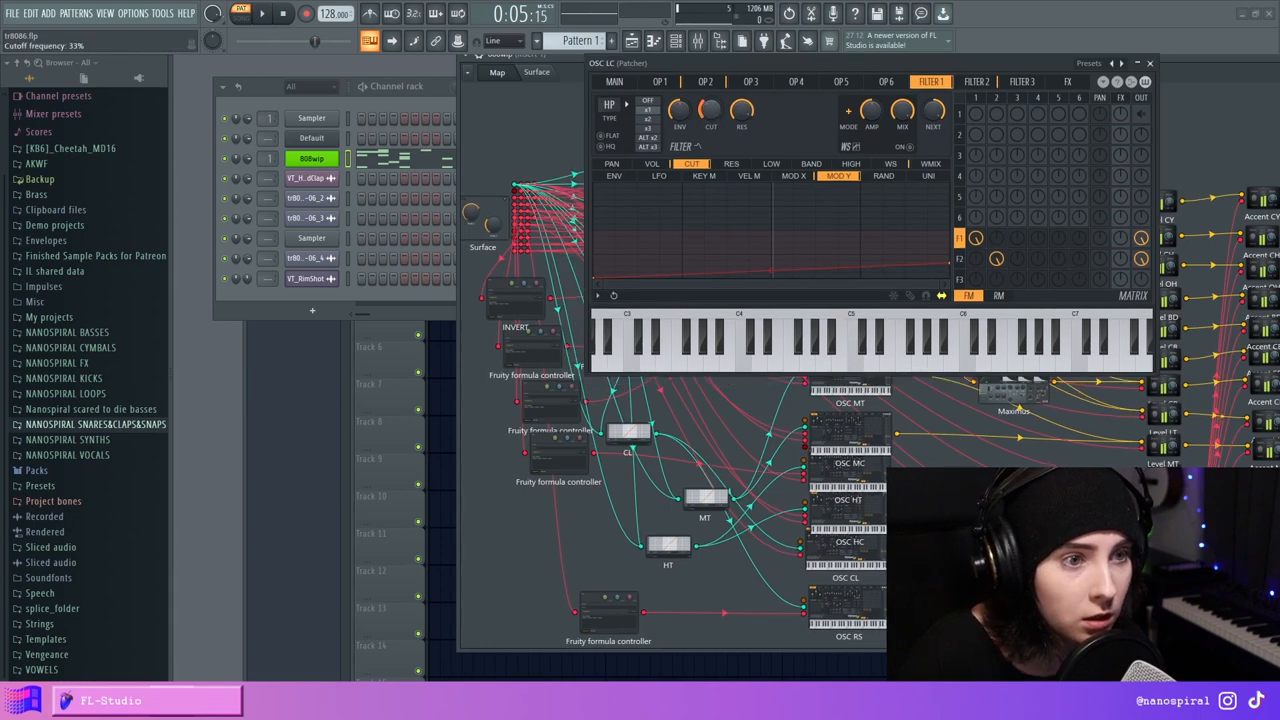
click(860, 358)
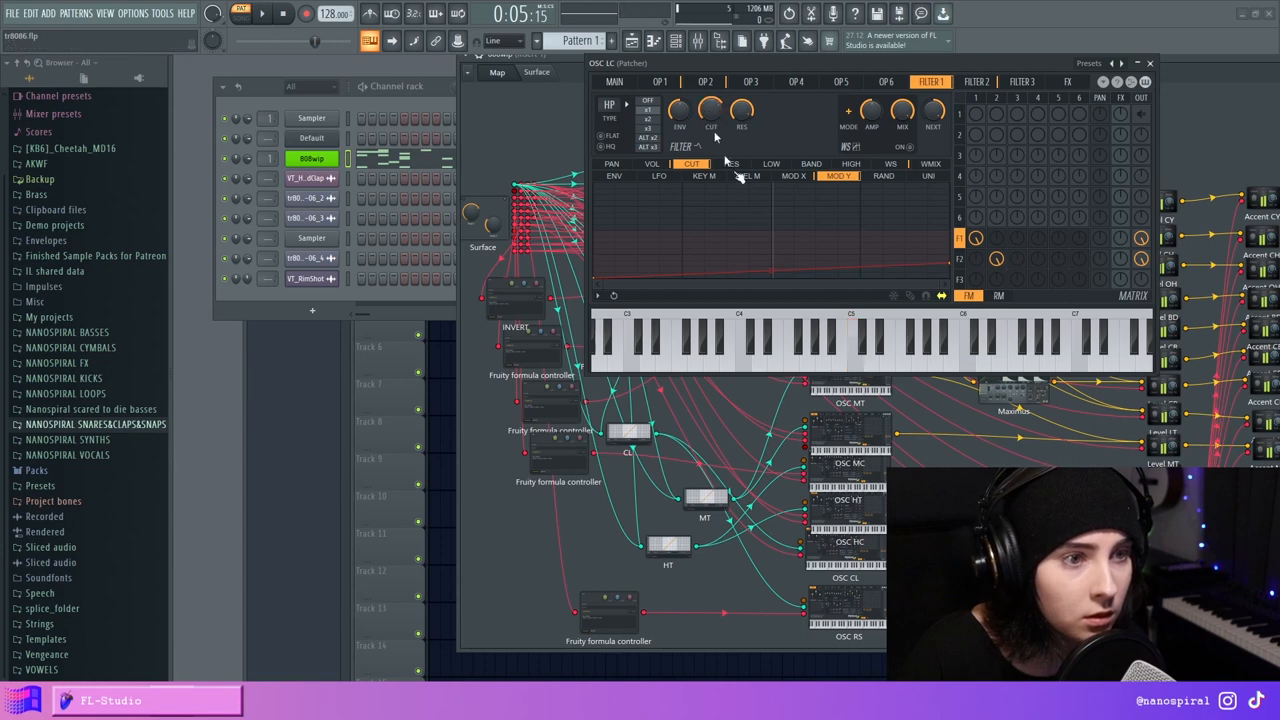
click(845, 357)
right_click(742, 112)
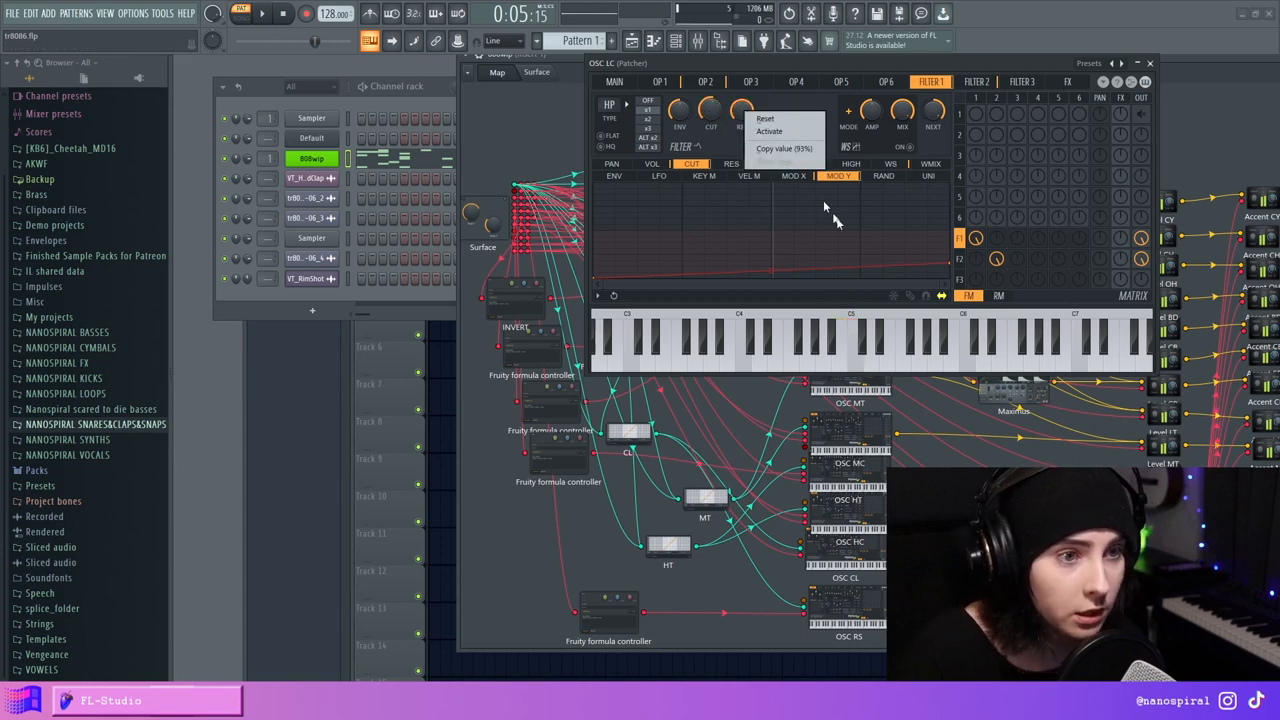
click(790, 150)
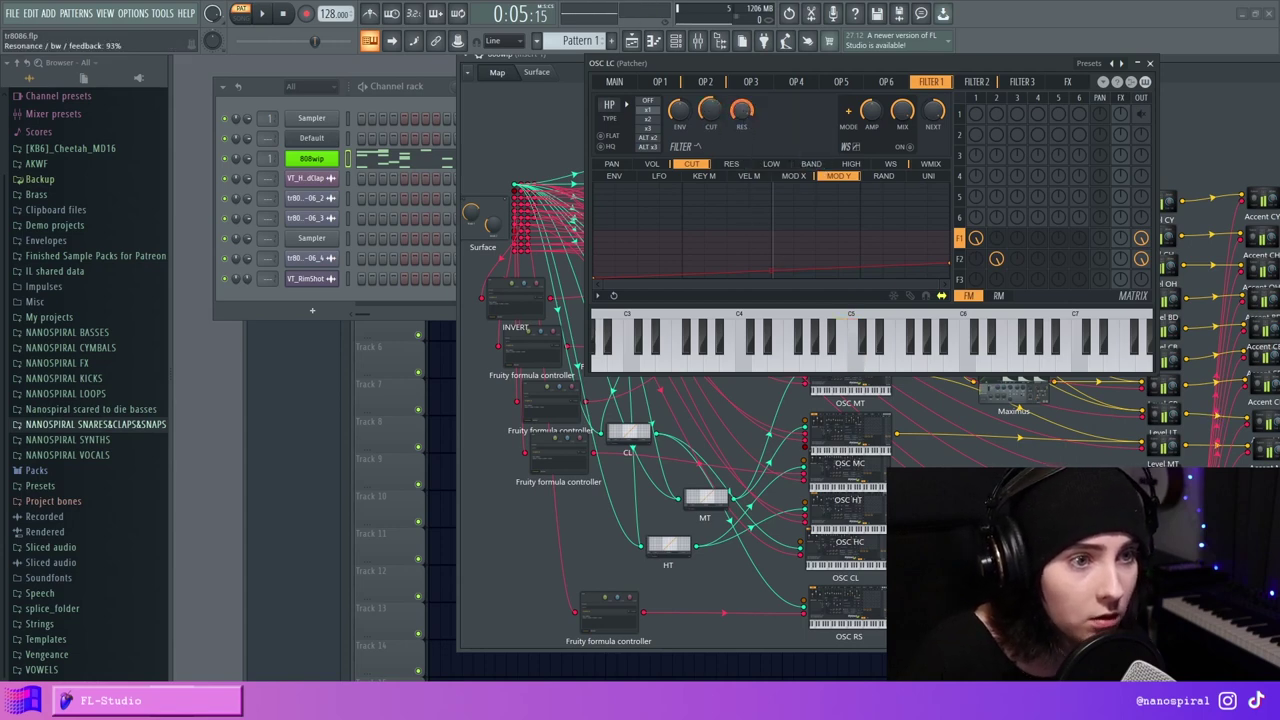
click(870, 362)
click(870, 362)
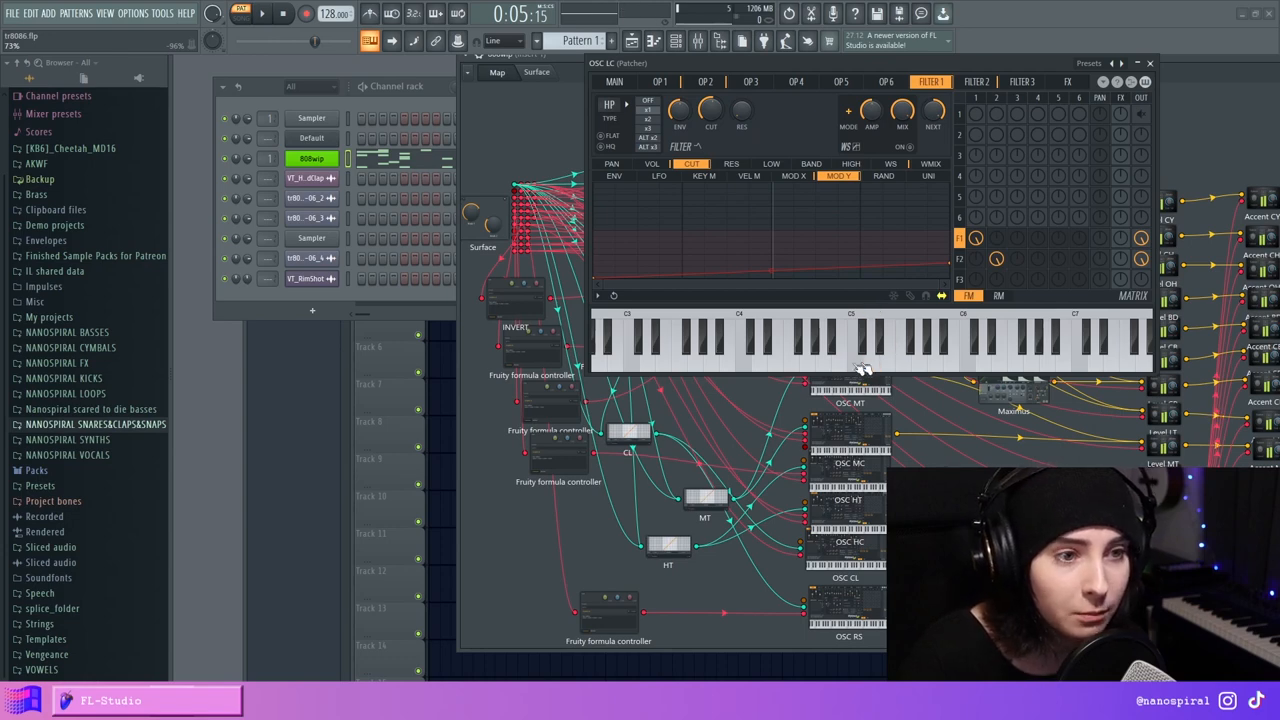
click(826, 366)
click(907, 364)
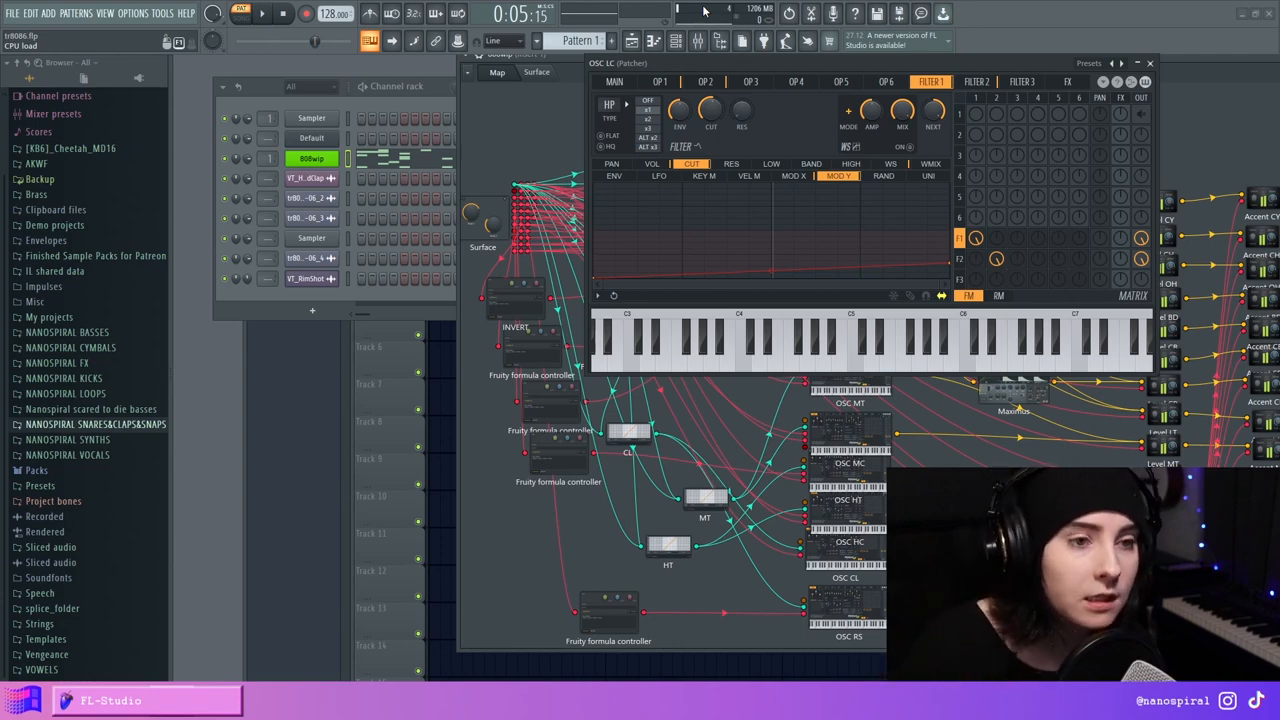
click(843, 364)
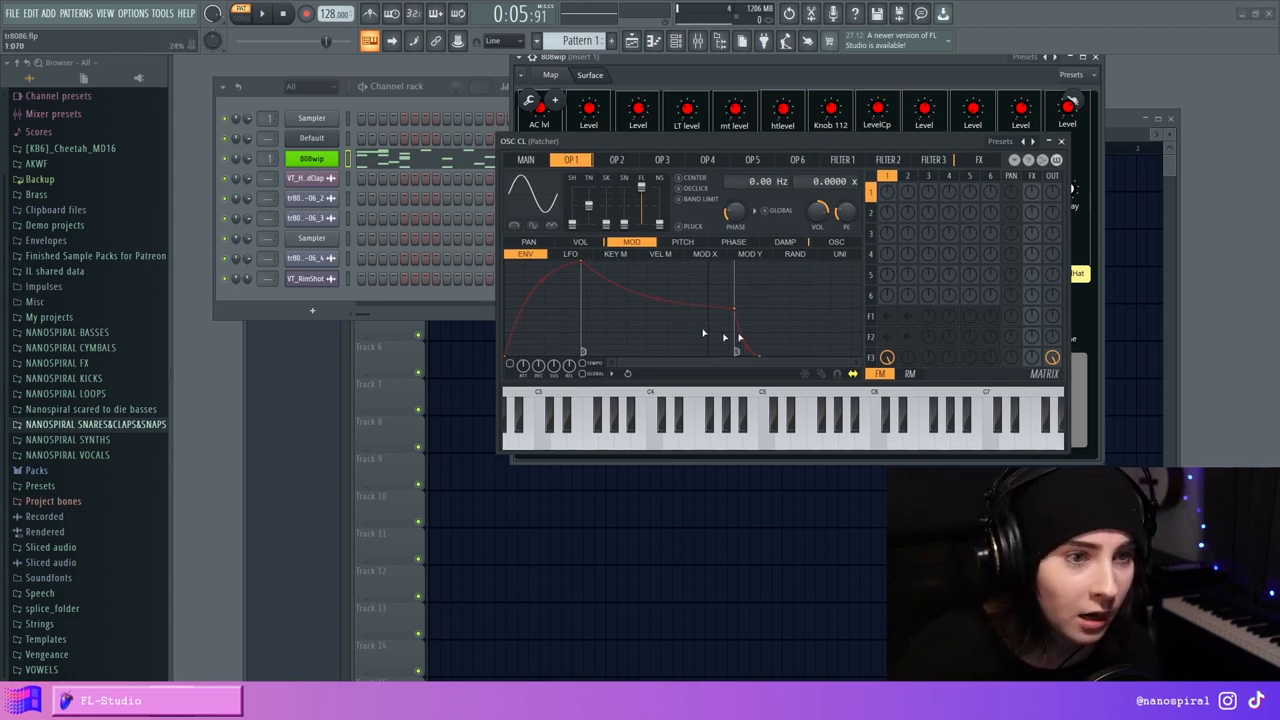
Step: Set OSC CL operator 1's starting phase to 25% after auditioning the voice
click(933, 158)
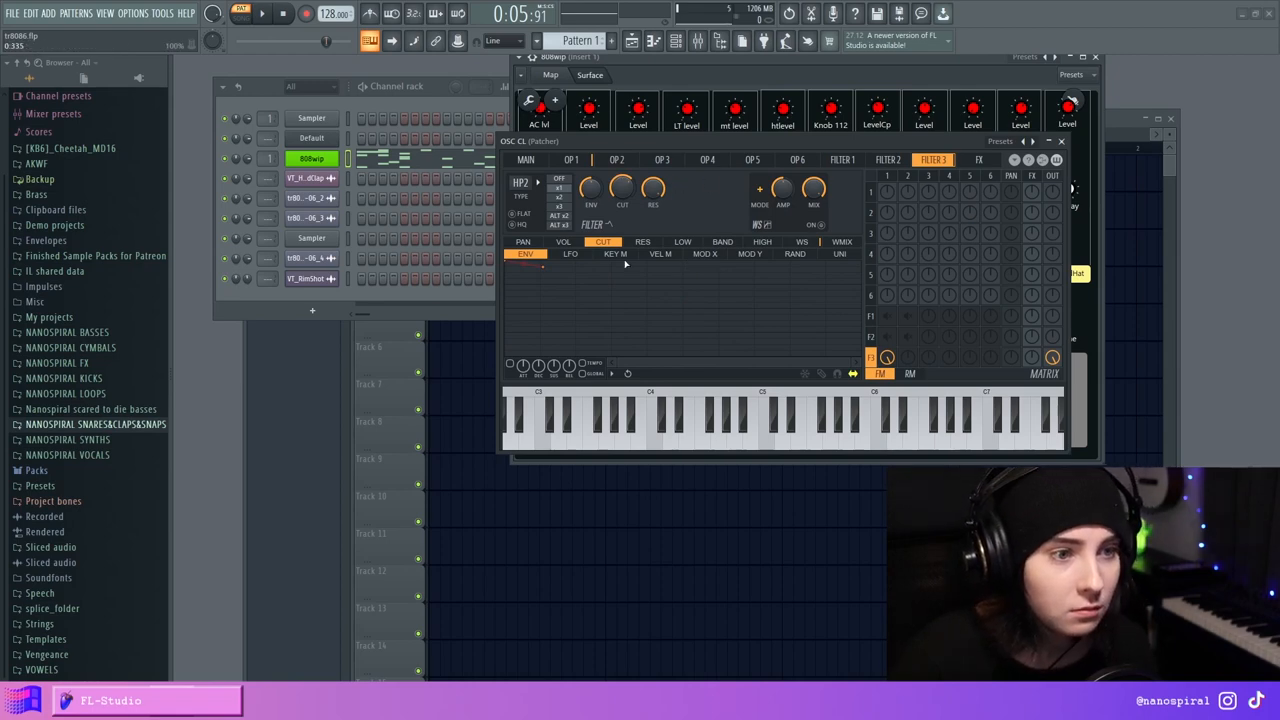
click(571, 159)
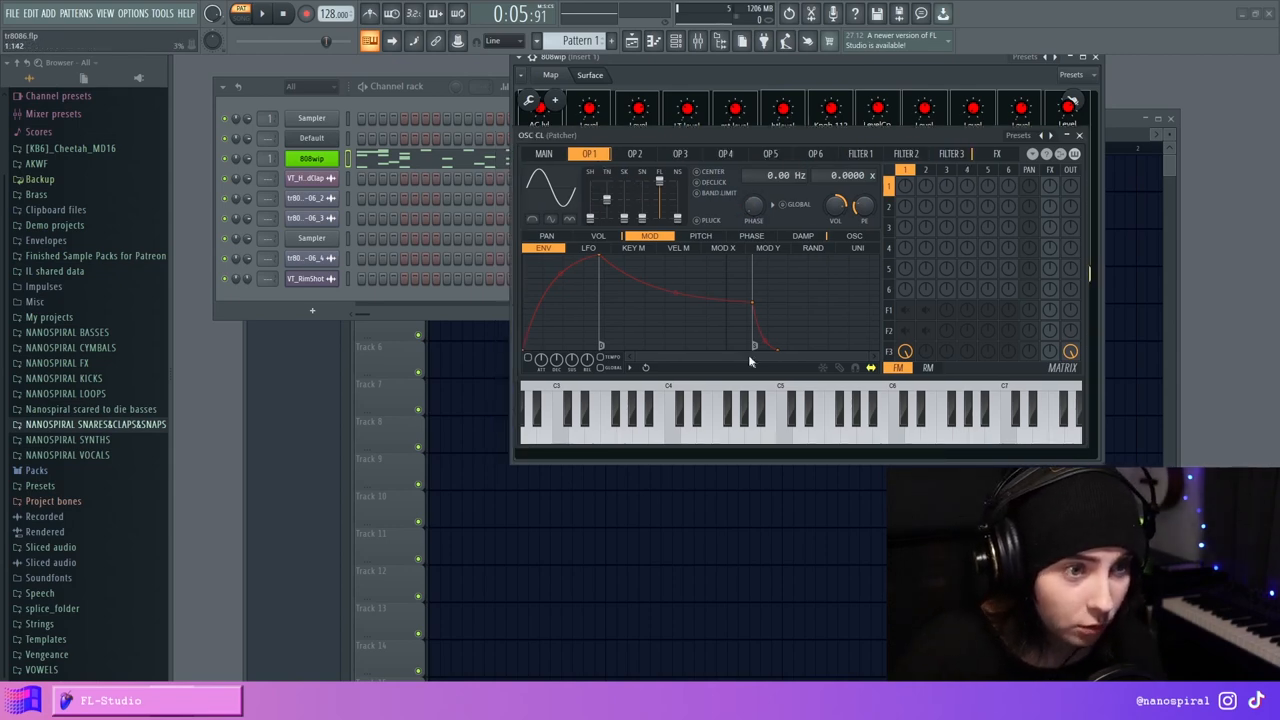
click(772, 430)
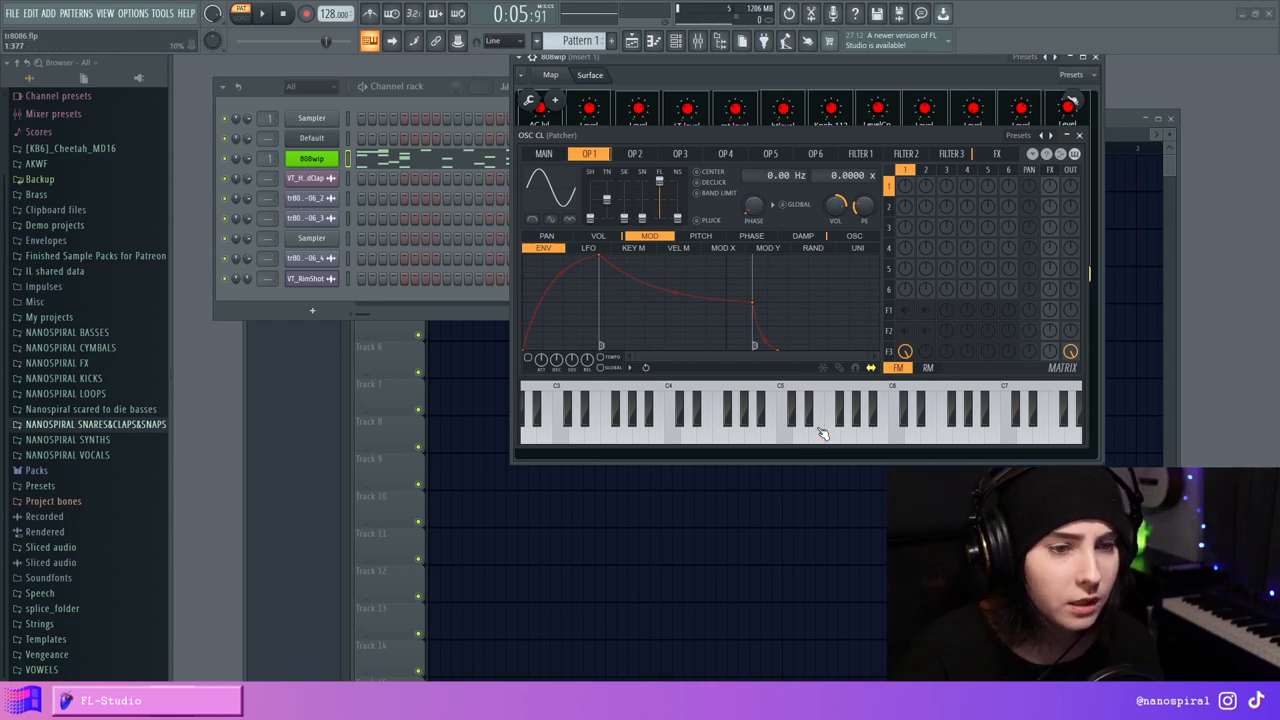
mouse_move(752, 206)
mouse_down()
mouse_move(752, 190)
mouse_move(747, 228)
mouse_up()
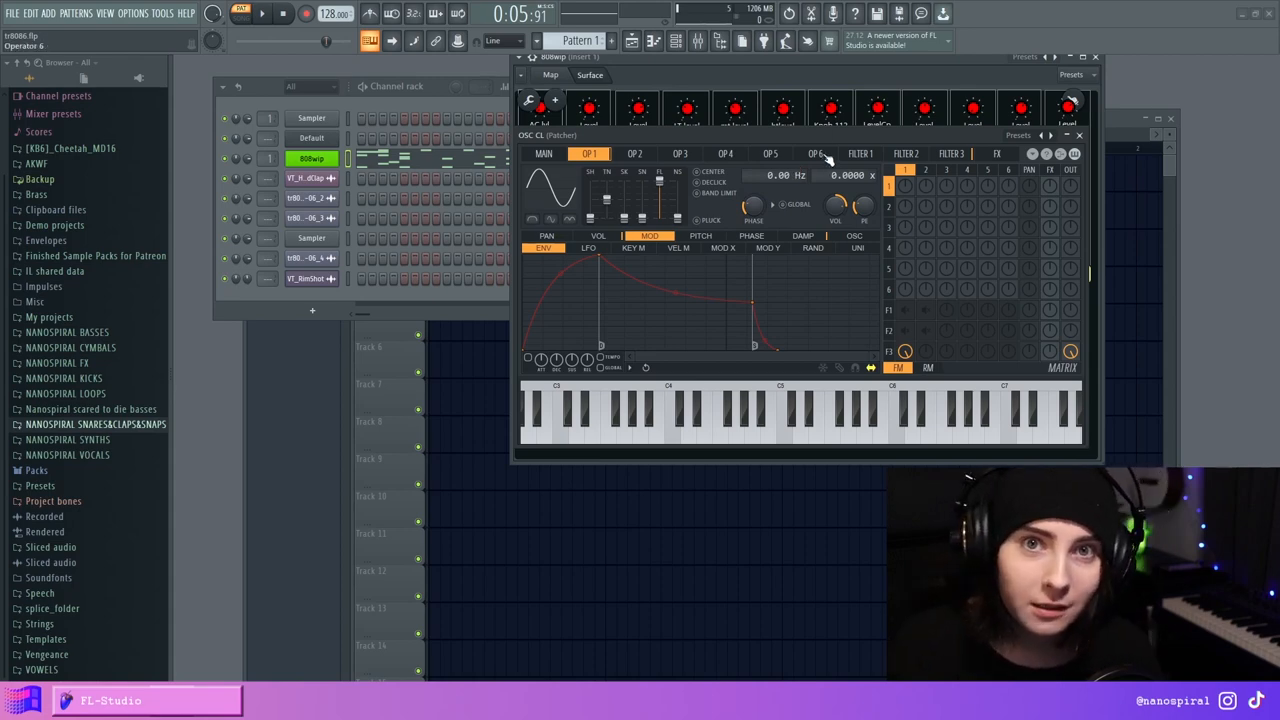
Step: Set FILTER 3 resonance to 100% and cutoff to 28%, testing on the keyboard
click(951, 153)
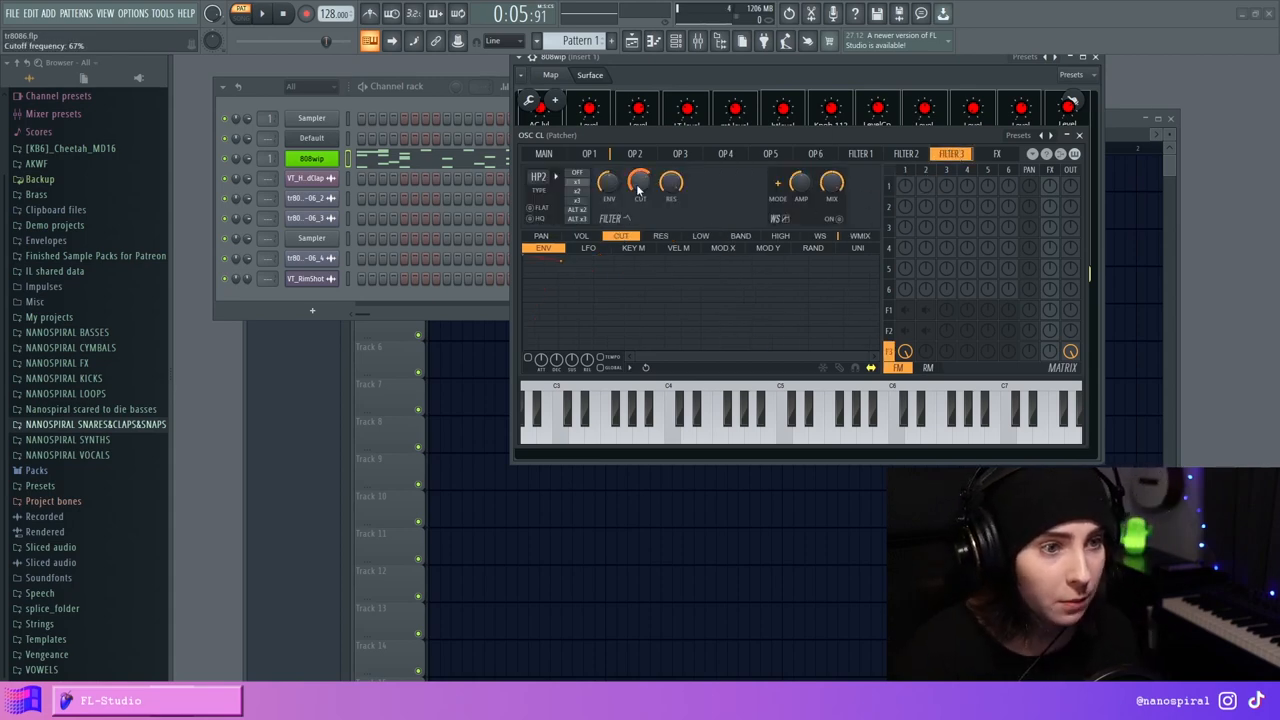
right_click(671, 182)
click(680, 200)
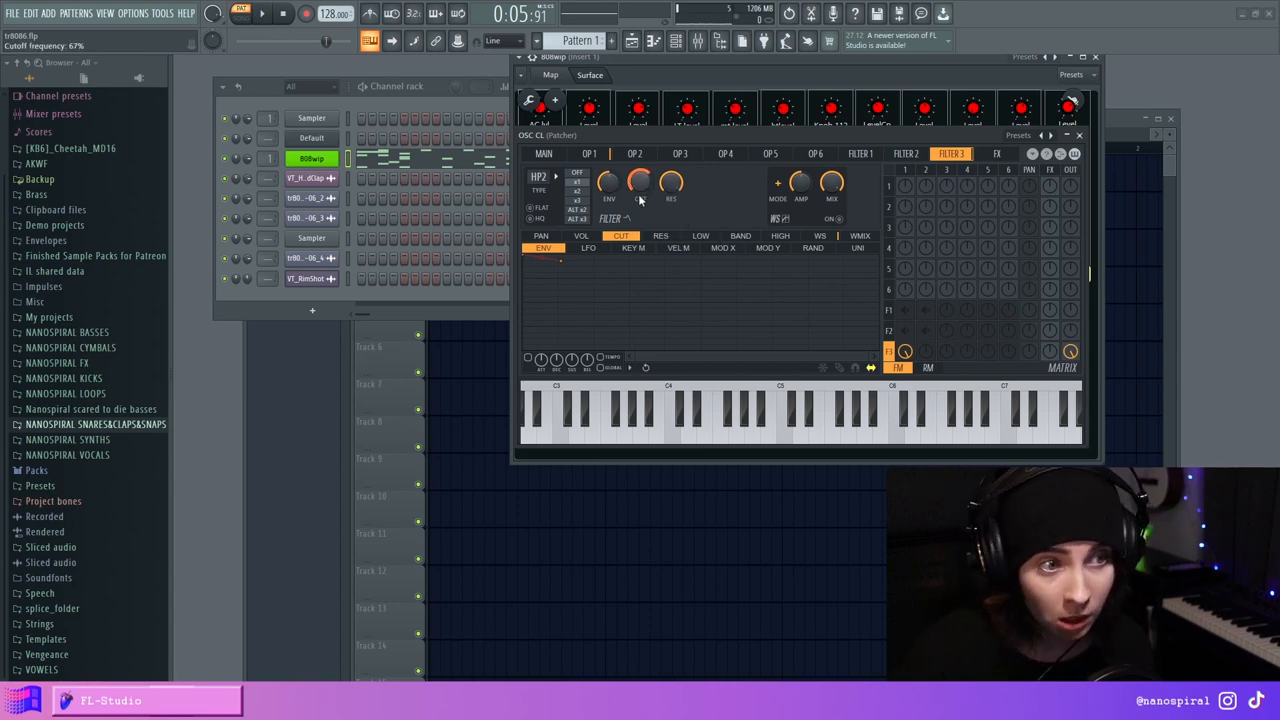
click(806, 405)
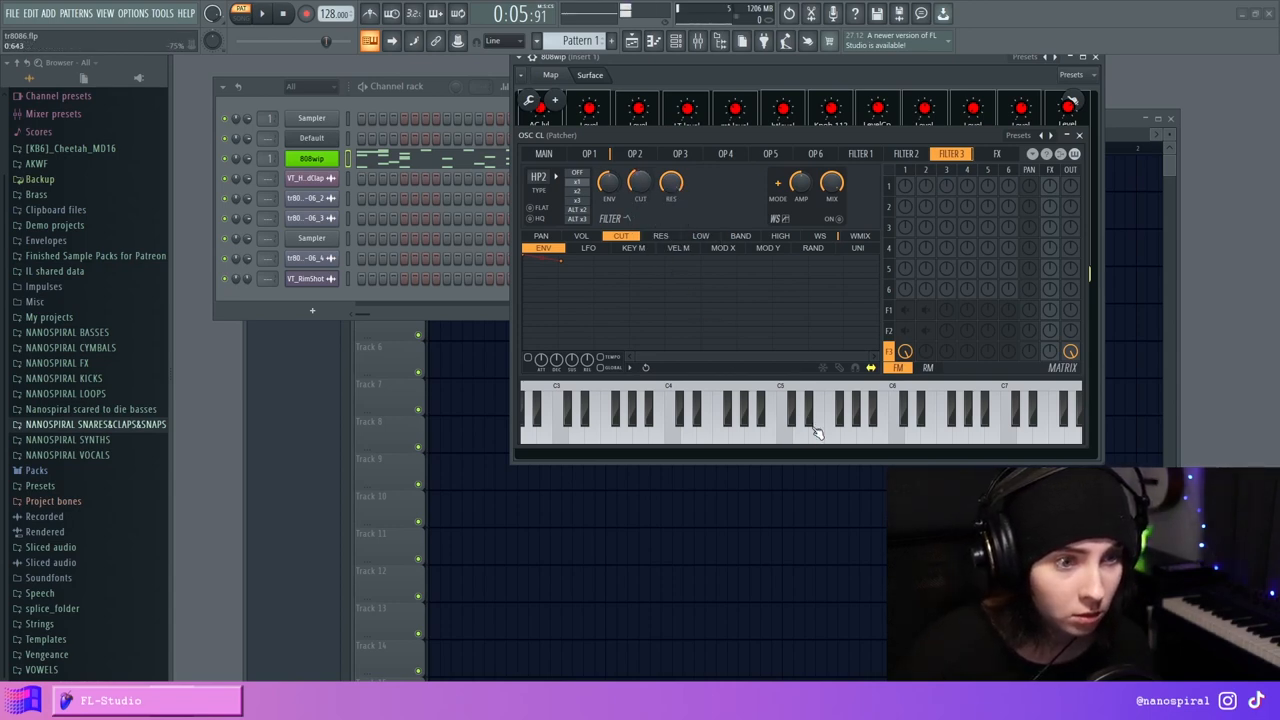
drag(640, 182, 656, 195)
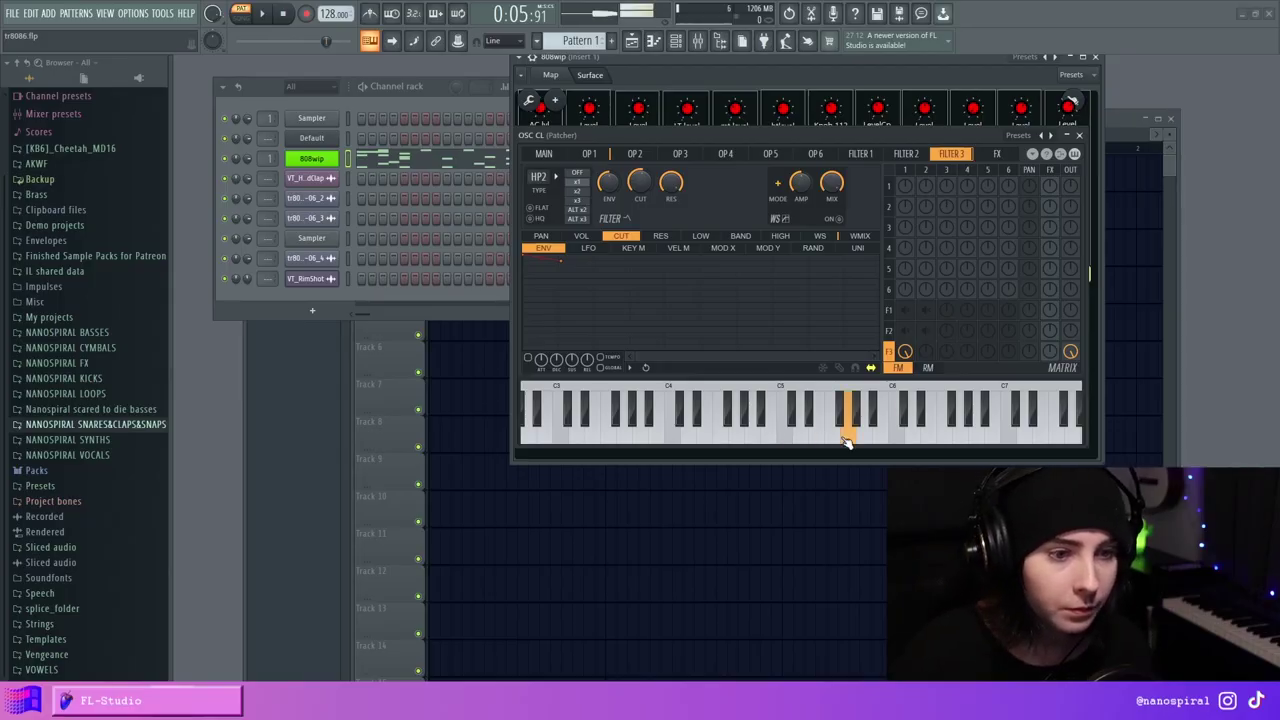
click(755, 443)
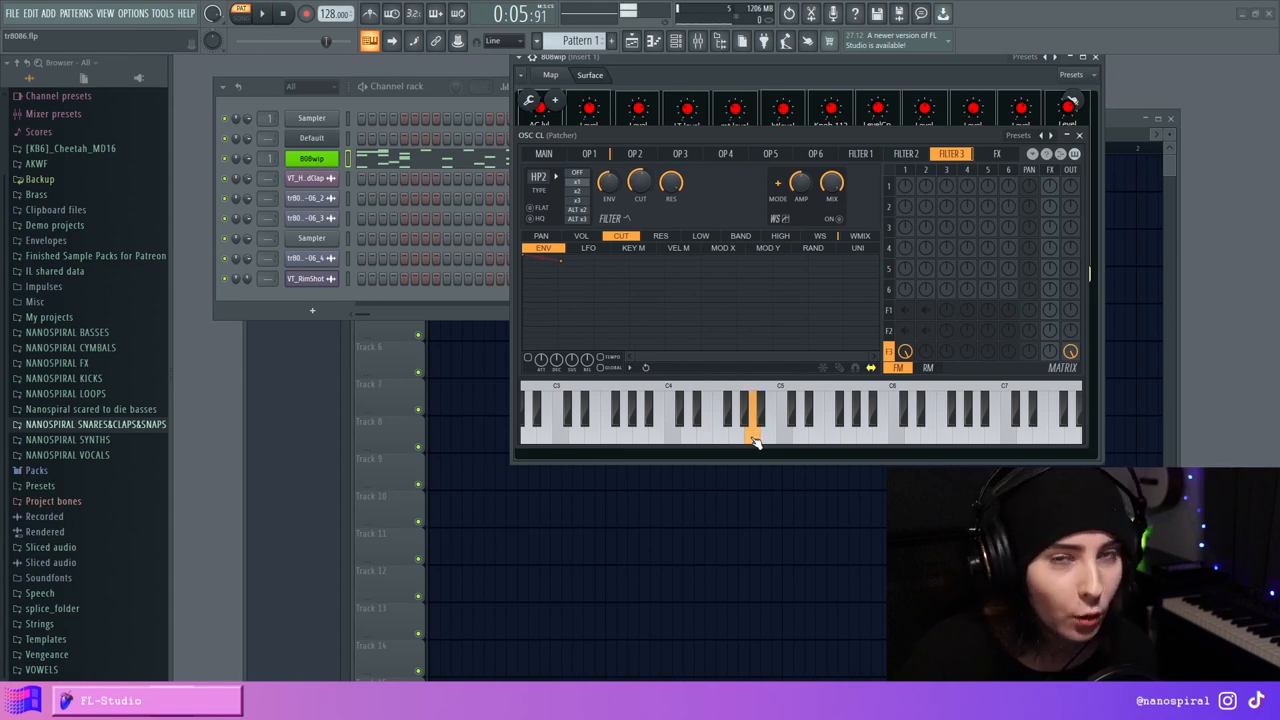
right_click(640, 182)
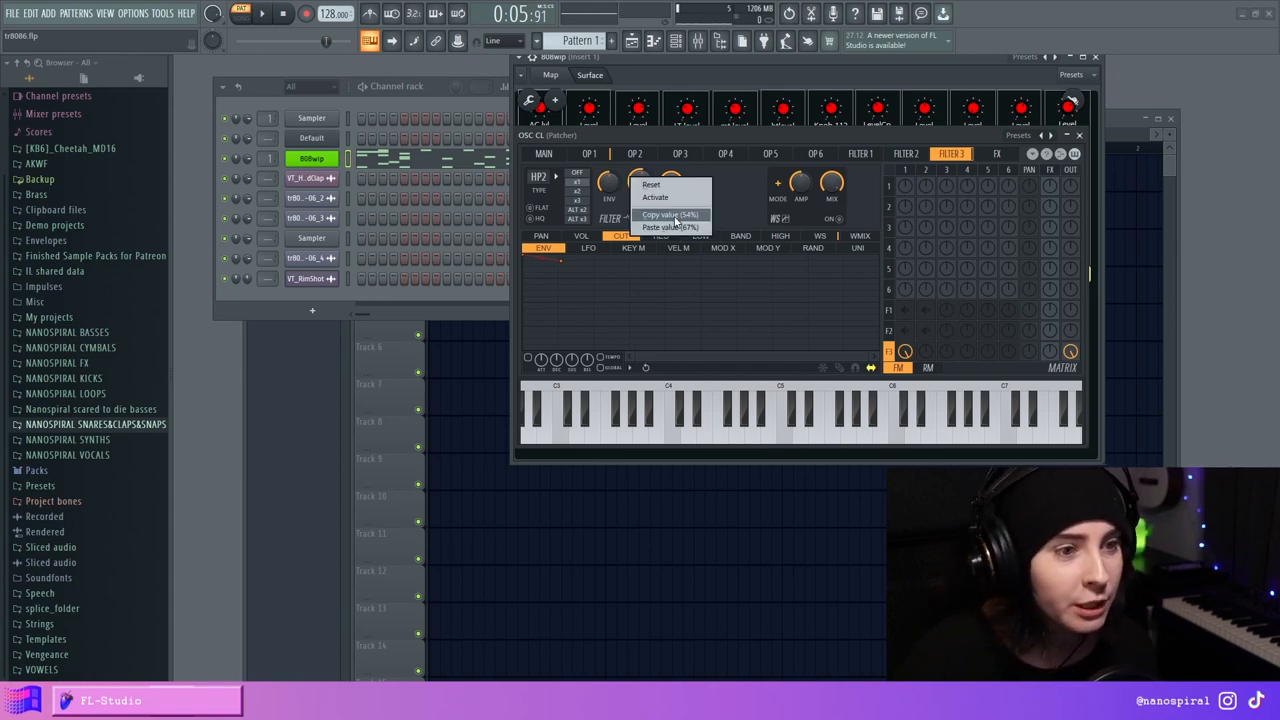
click(668, 213)
click(825, 443)
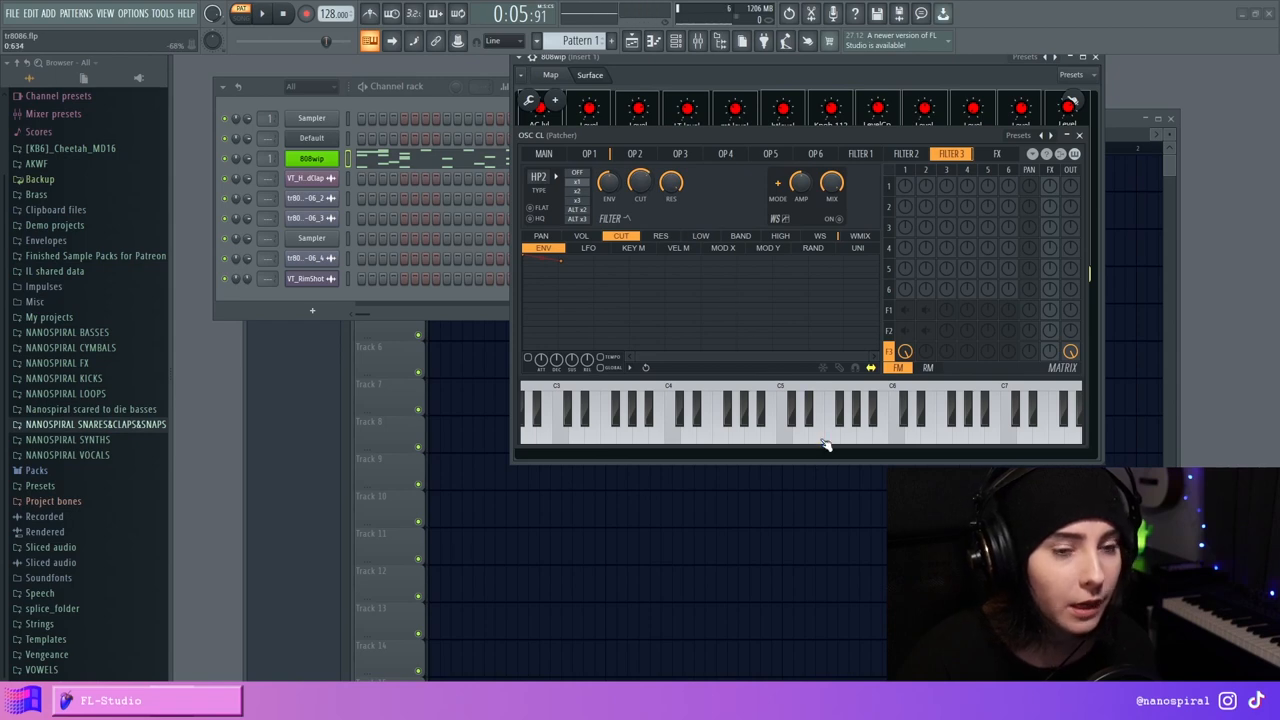
Step: Close the OSC CL editor and bring the playlist arrangement forward to play
key(Escape)
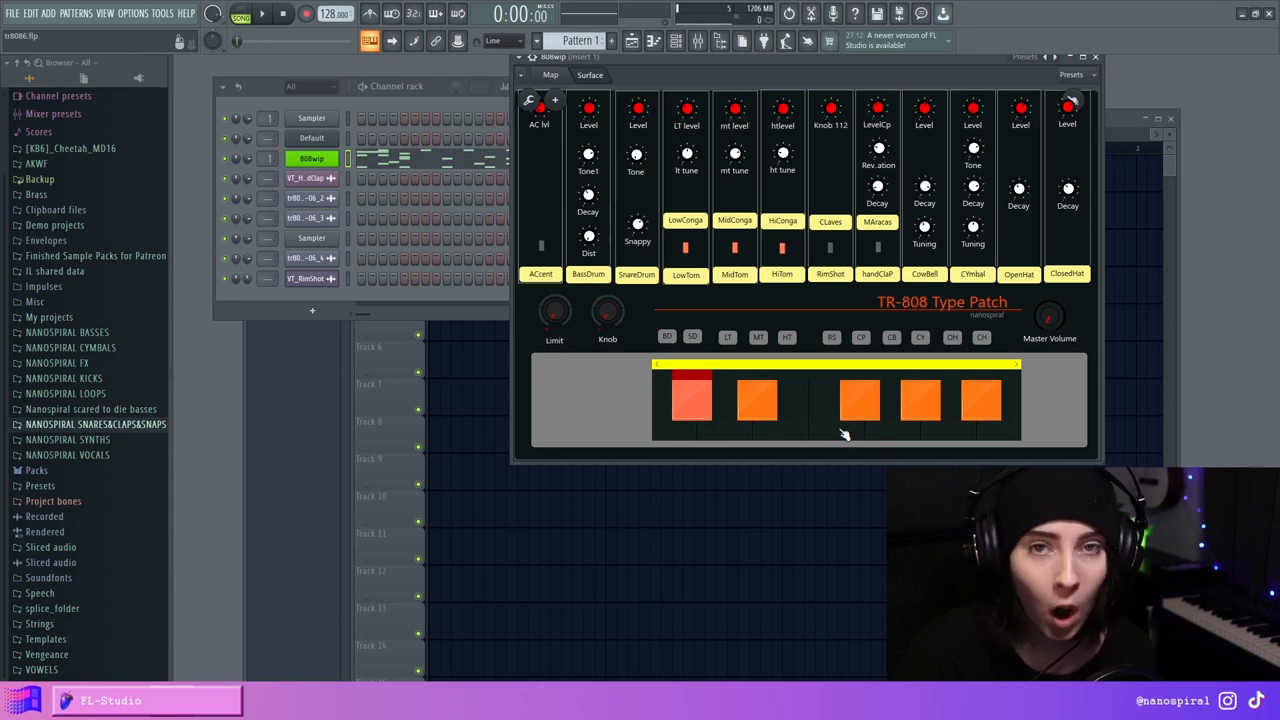
click(1118, 118)
Step: Play the song and move the playlist below the TR-808 Type Patch surface
click(261, 14)
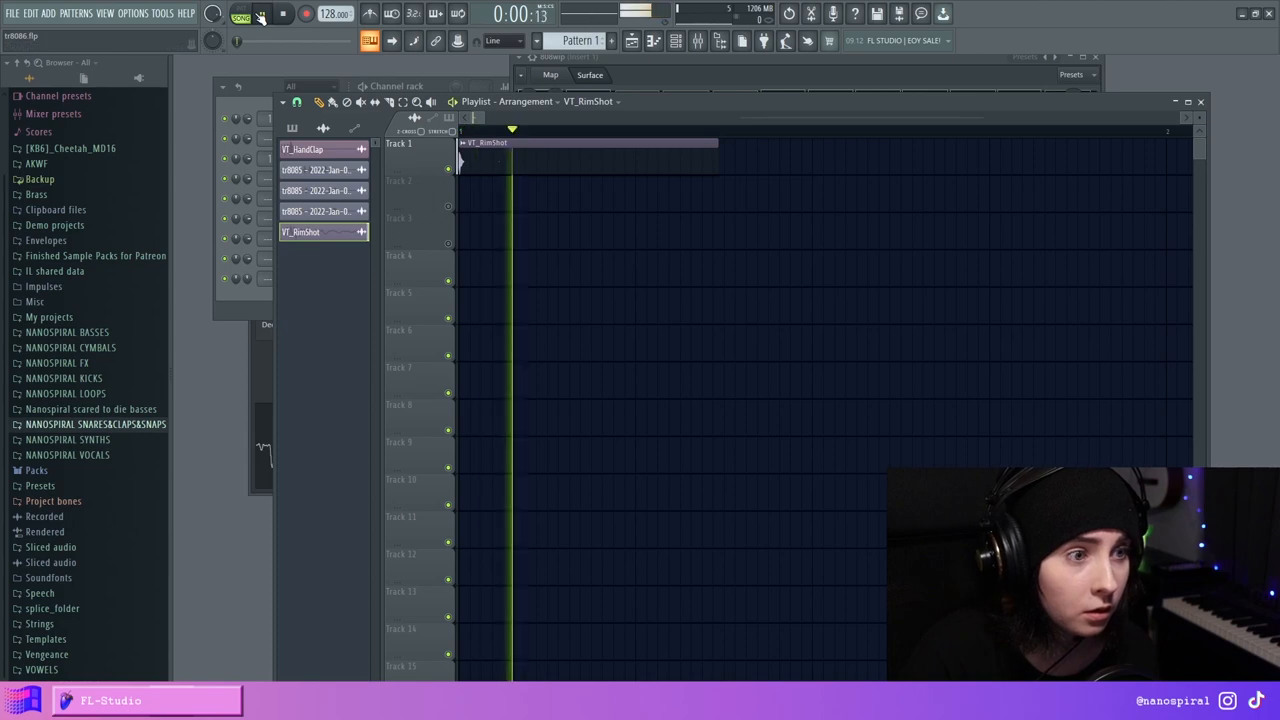
click(262, 15)
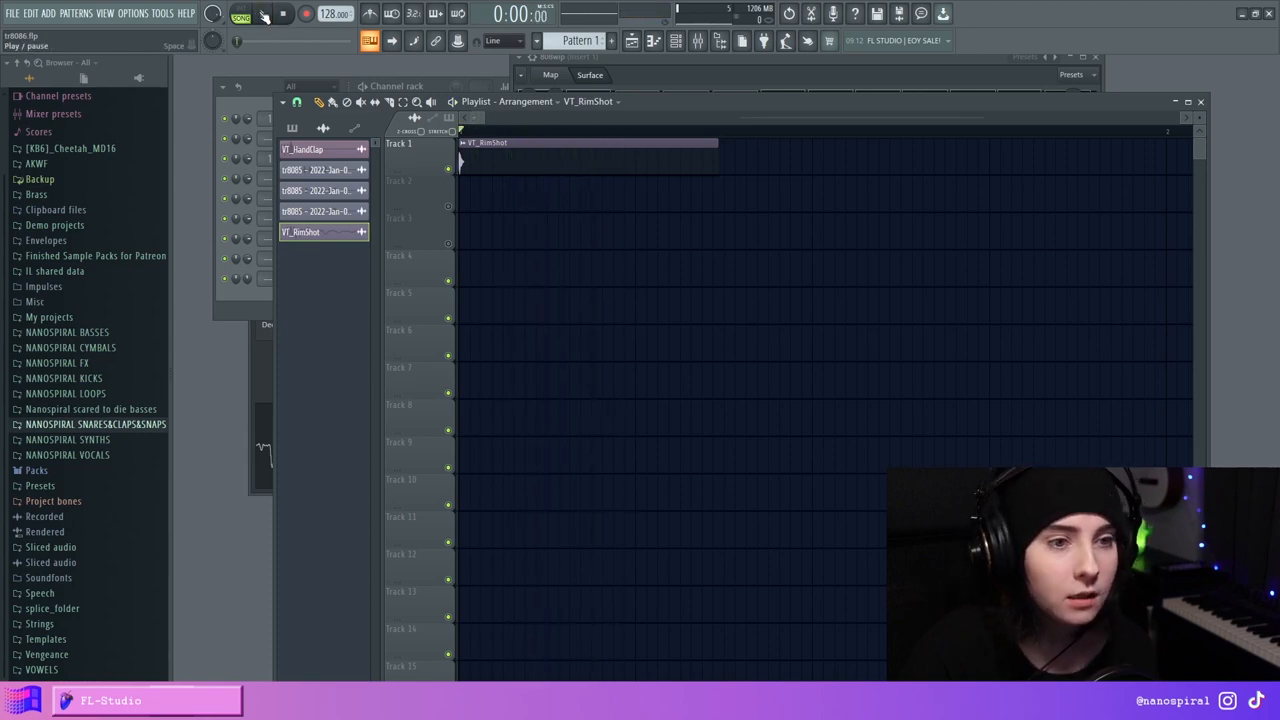
click(264, 15)
drag(808, 103, 836, 470)
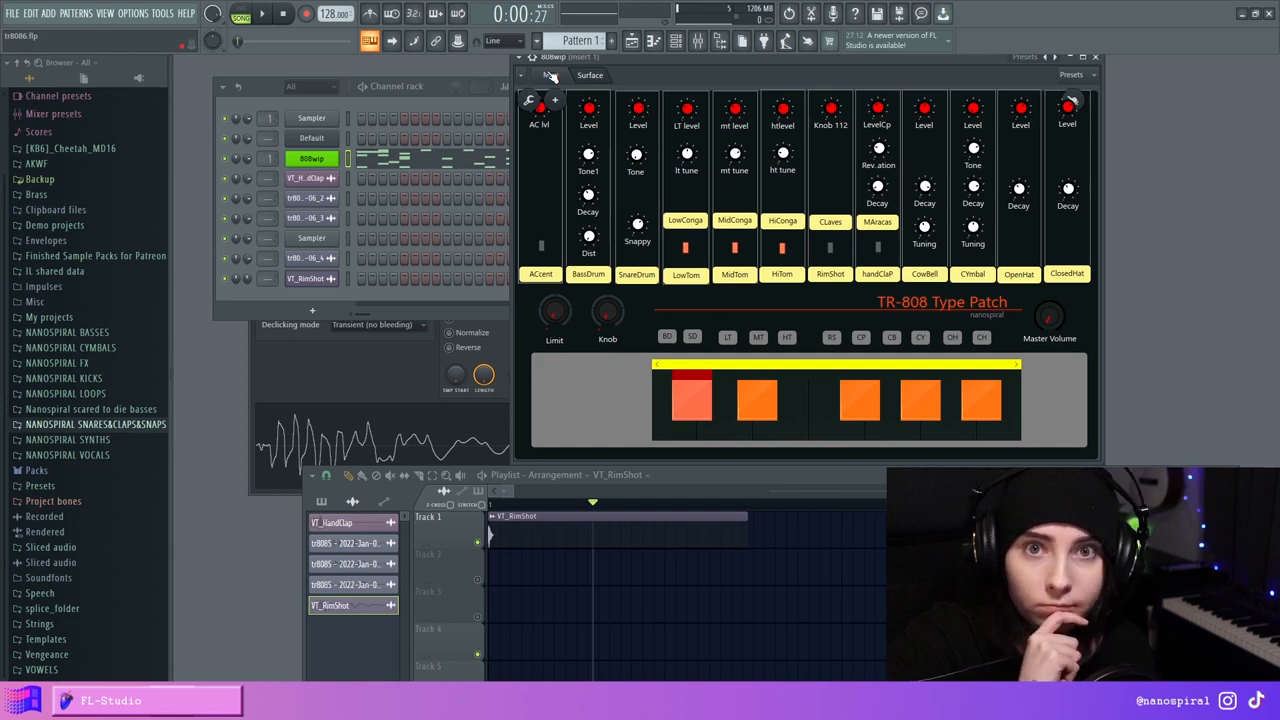
Step: In the OSC RS rim-shot Sytrus editor, lower operator 1's sine shaper to 58% and view filter 1
click(551, 77)
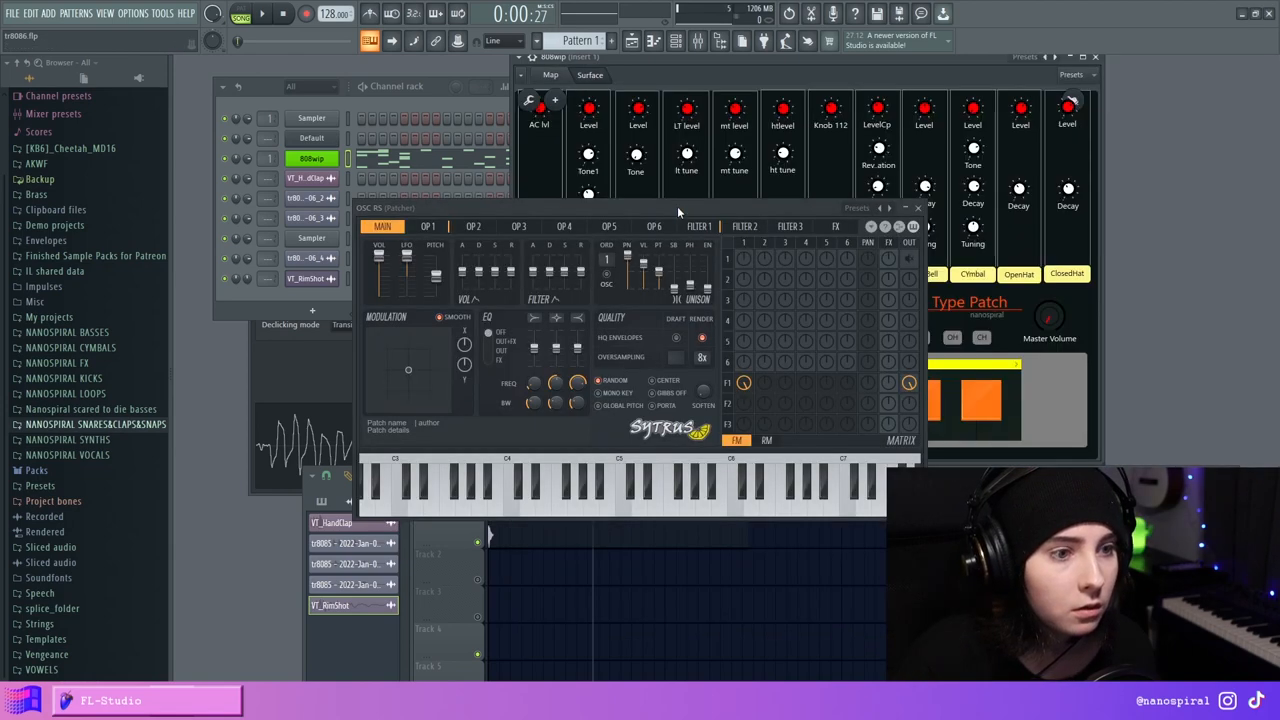
click(649, 166)
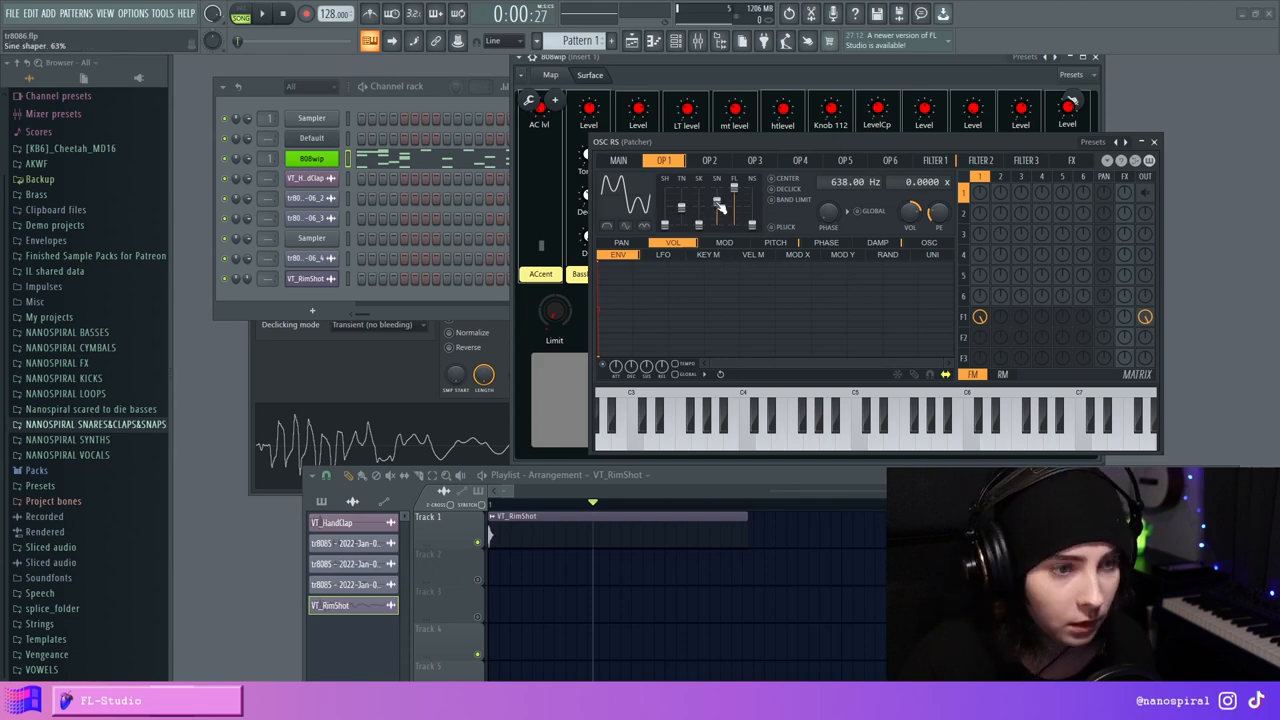
drag(718, 205, 718, 210)
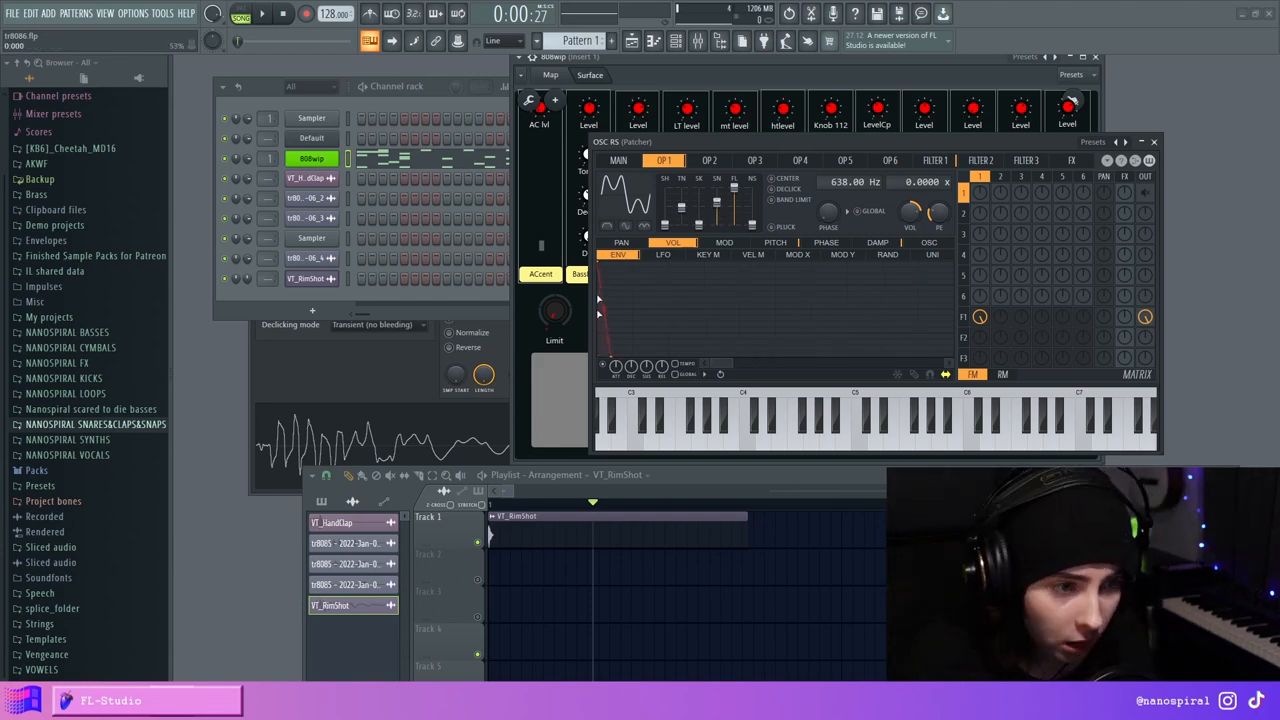
click(935, 160)
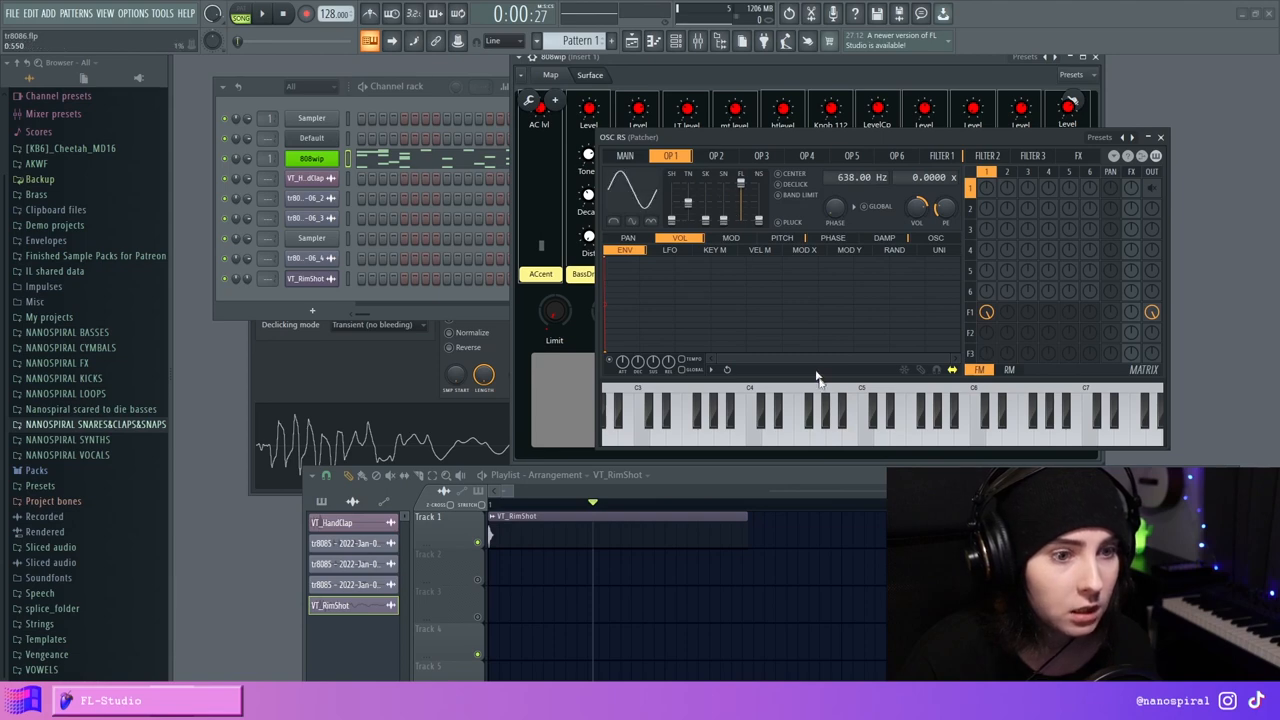
Step: Audition the rim shot with test notes and close the OSC RS editor to reveal the surface
click(855, 430)
click(855, 430)
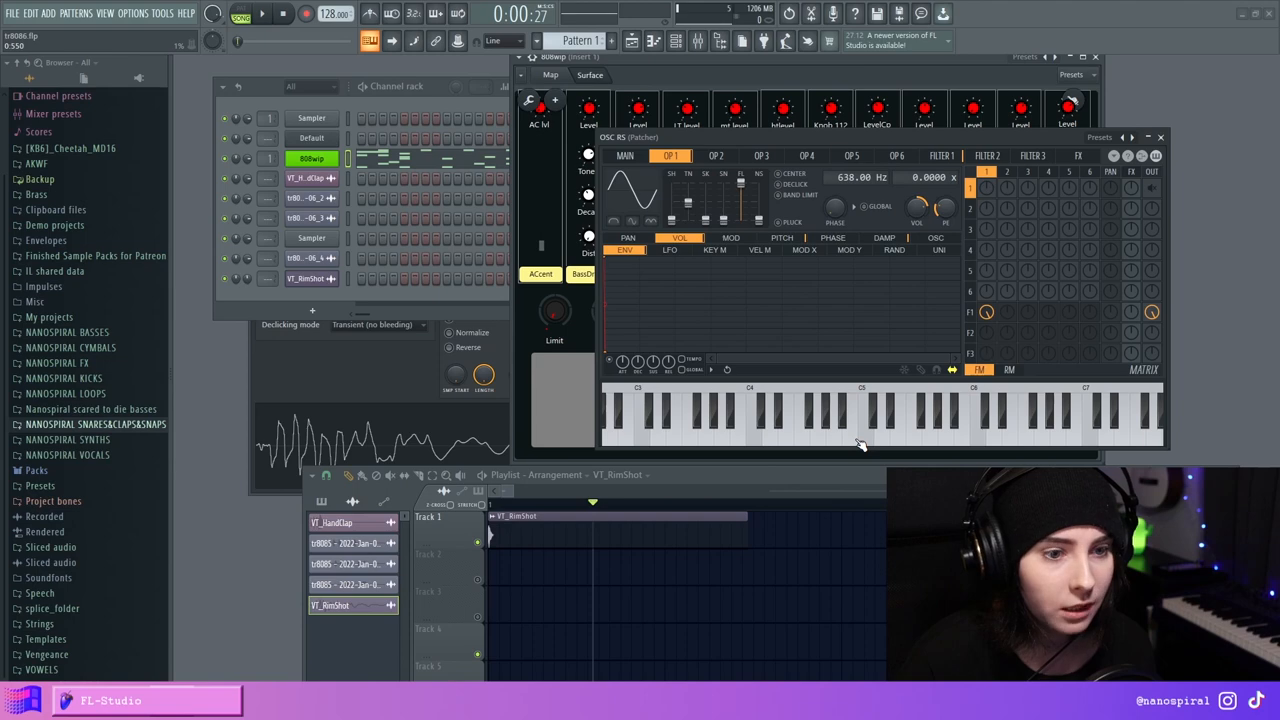
click(858, 444)
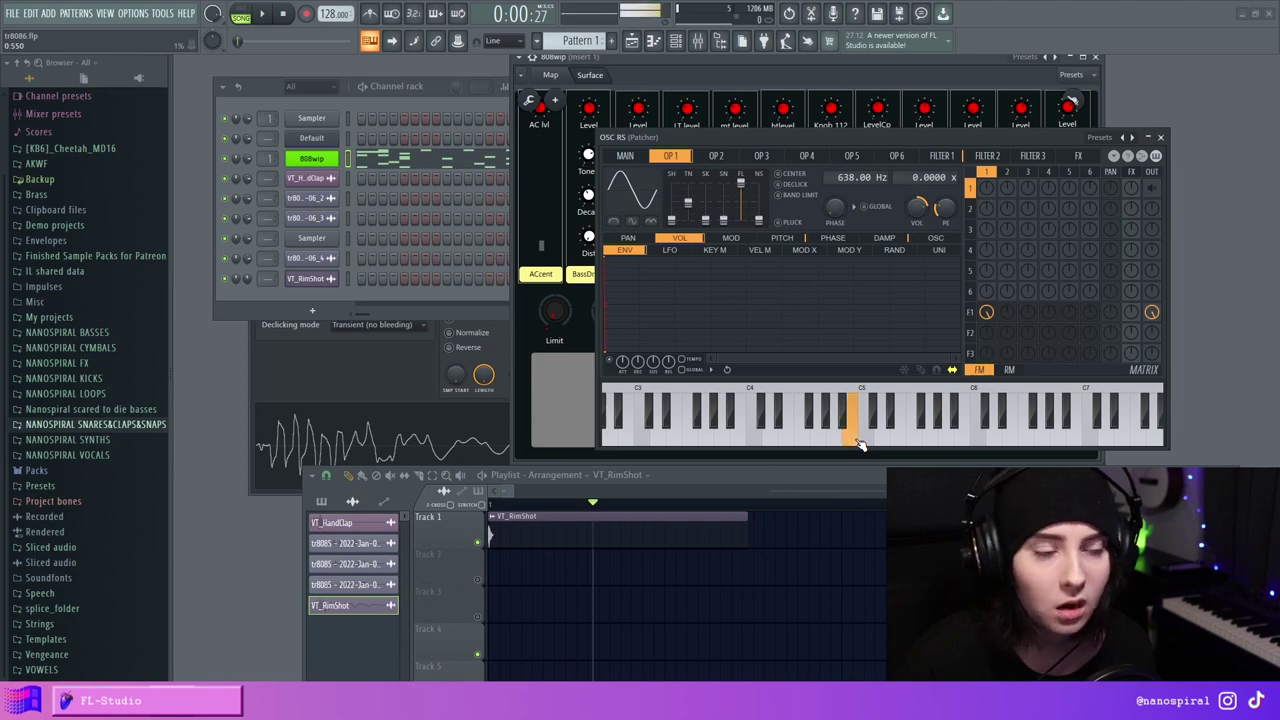
click(1160, 137)
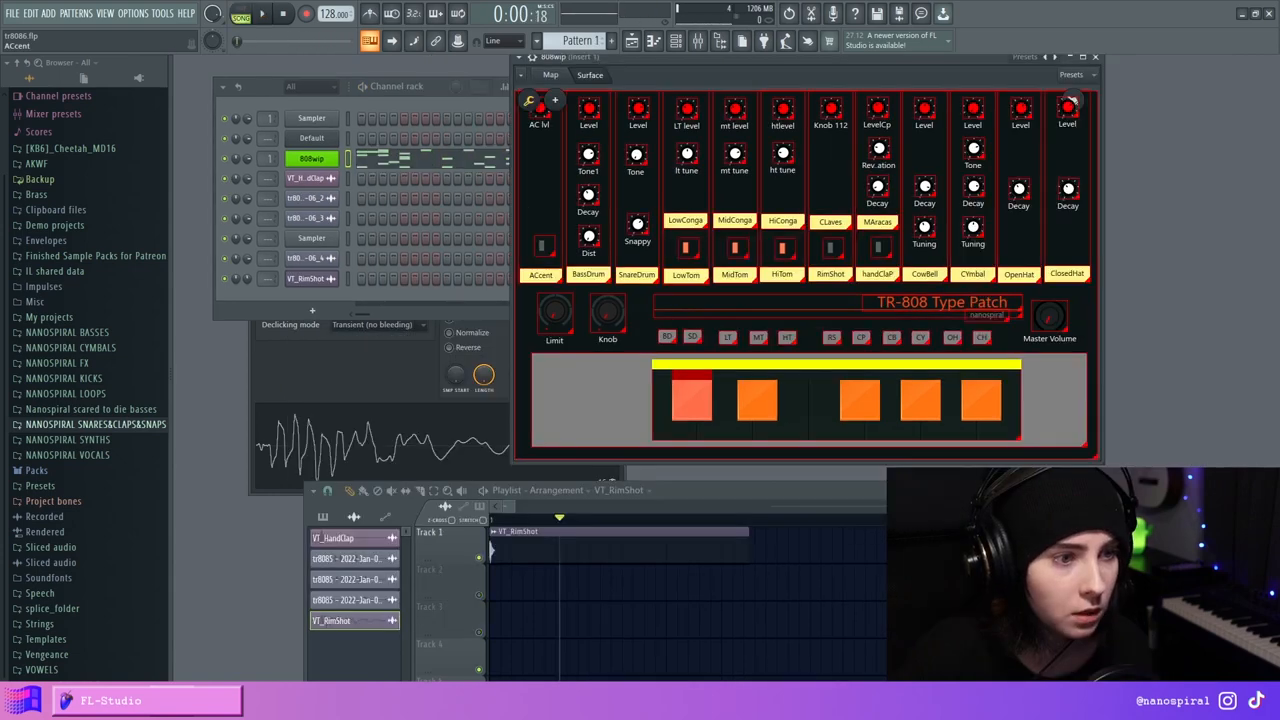
Step: Leave surface edit mode and show the patch's routing map
click(529, 104)
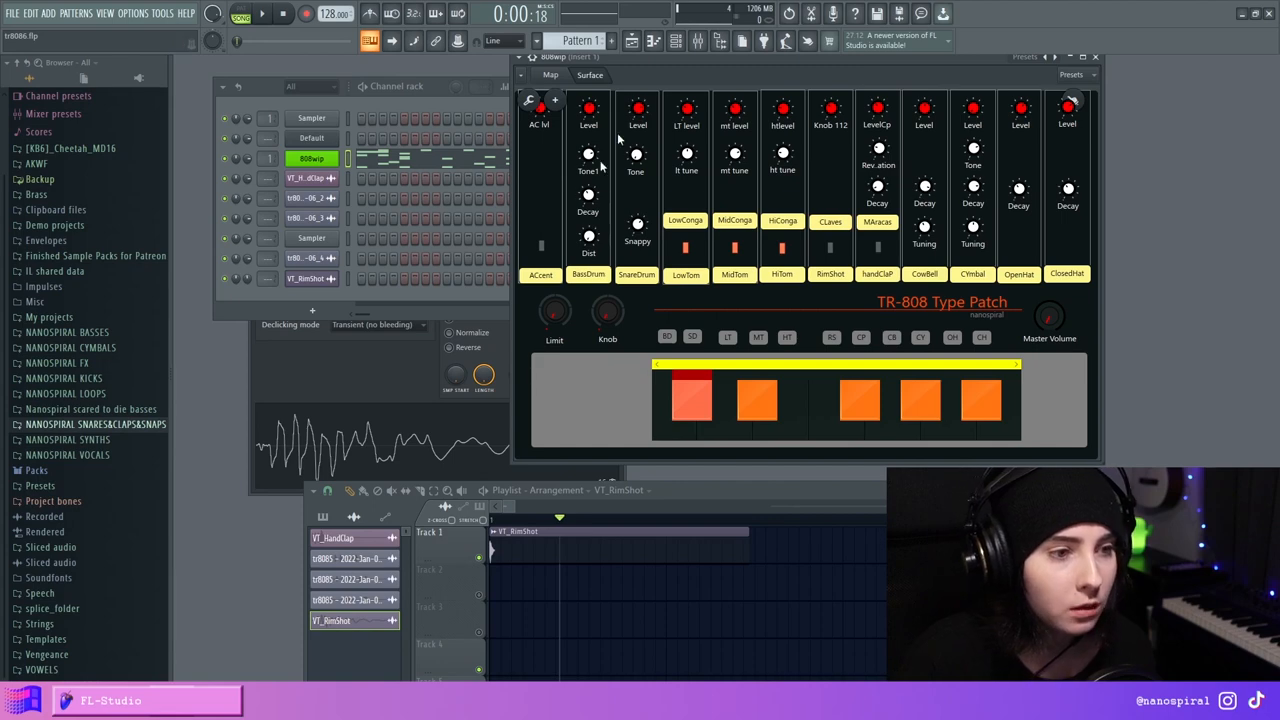
click(550, 75)
Step: Review the routing graph and surface with a short playback, then bring up the Volume Accent Rhythm 1 controller
double_click(858, 57)
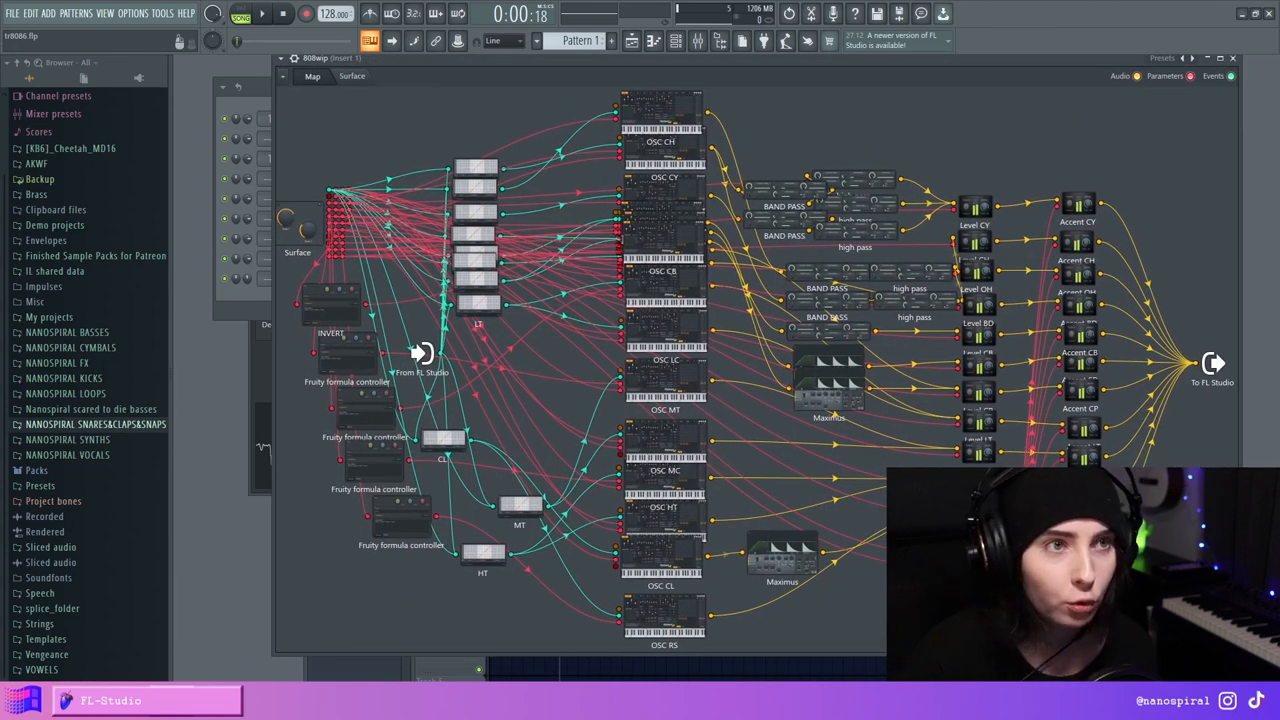
click(345, 76)
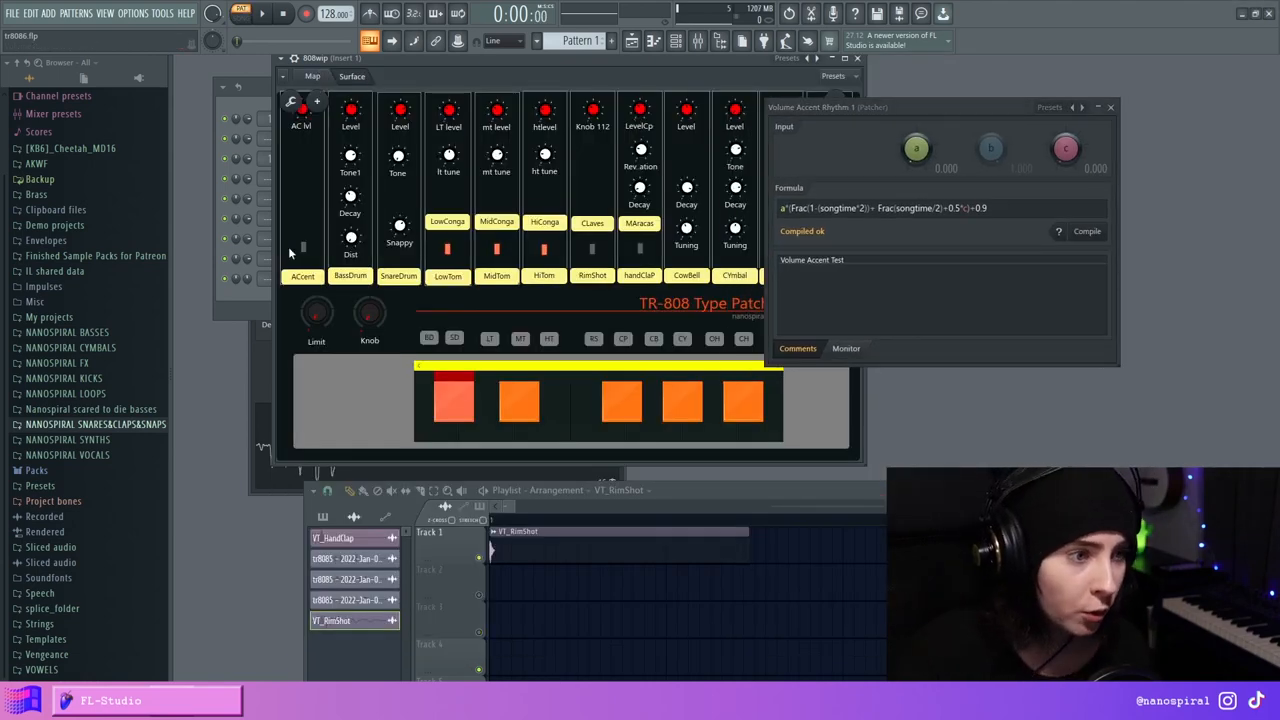
click(264, 15)
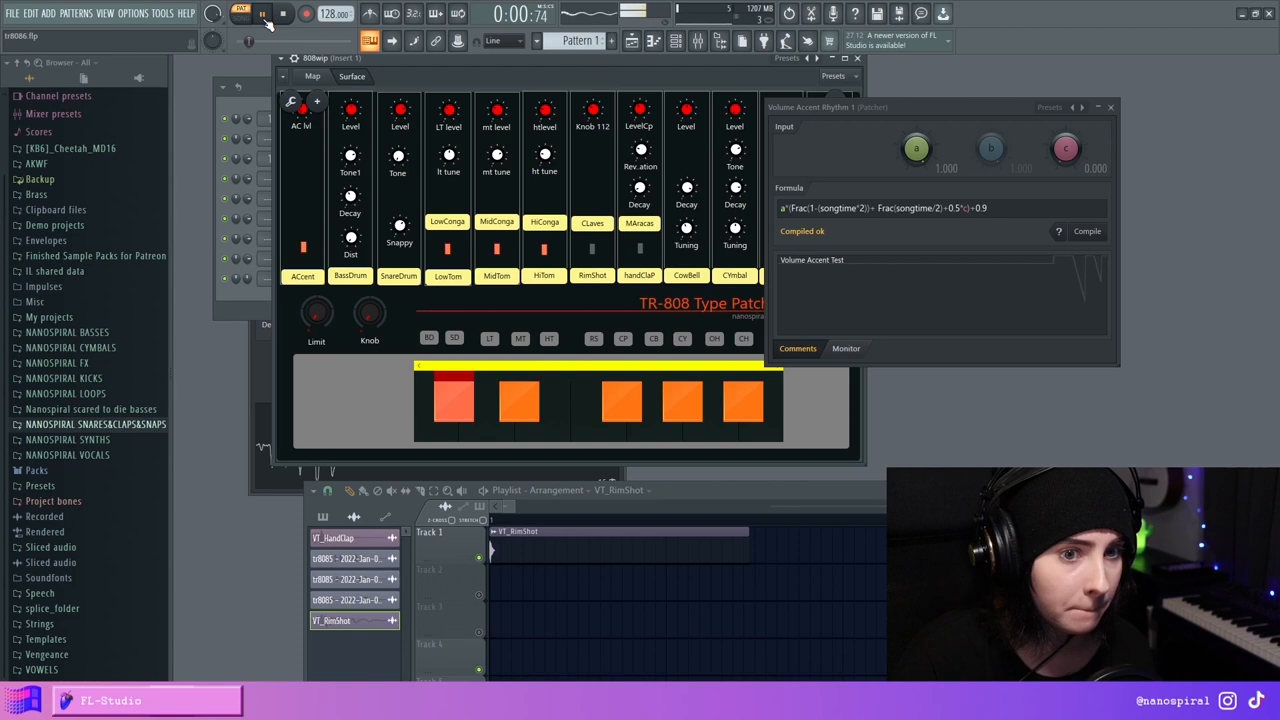
key(space)
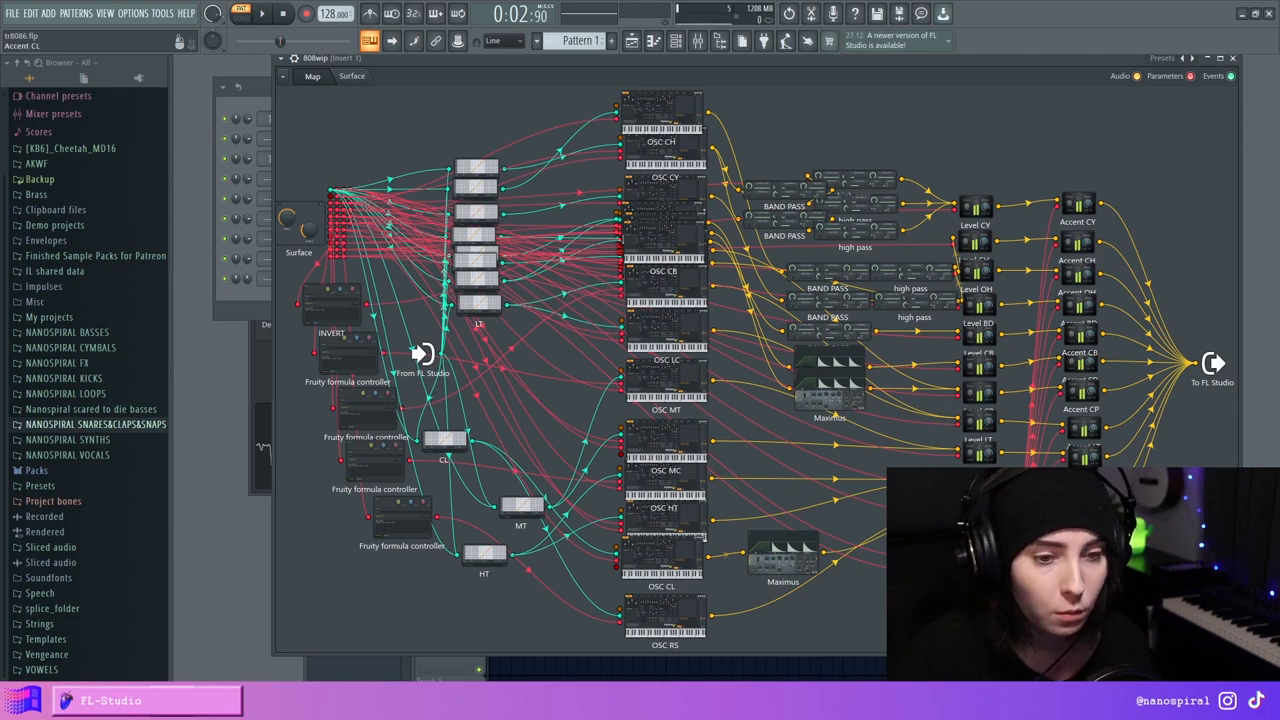
click(1080, 365)
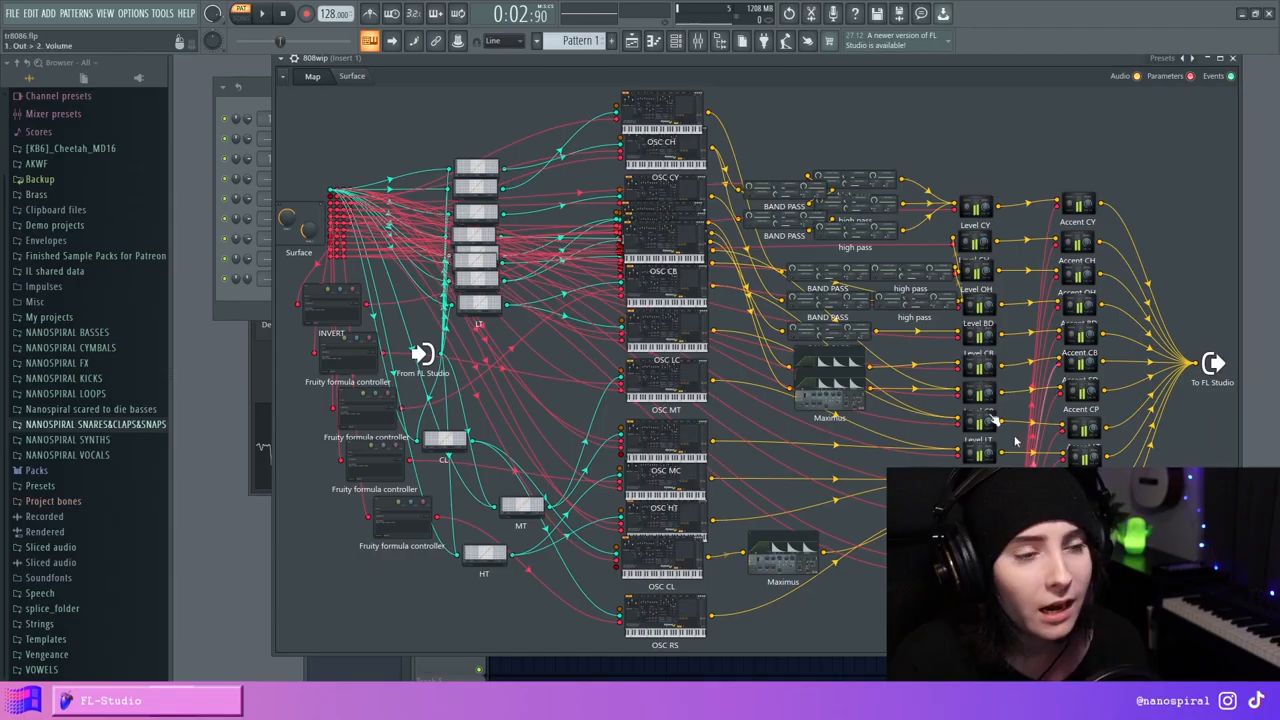
Step: Alternate between surface and map, reopening the Volume Accent Rhythm 1 formula controller beside the surface
click(352, 77)
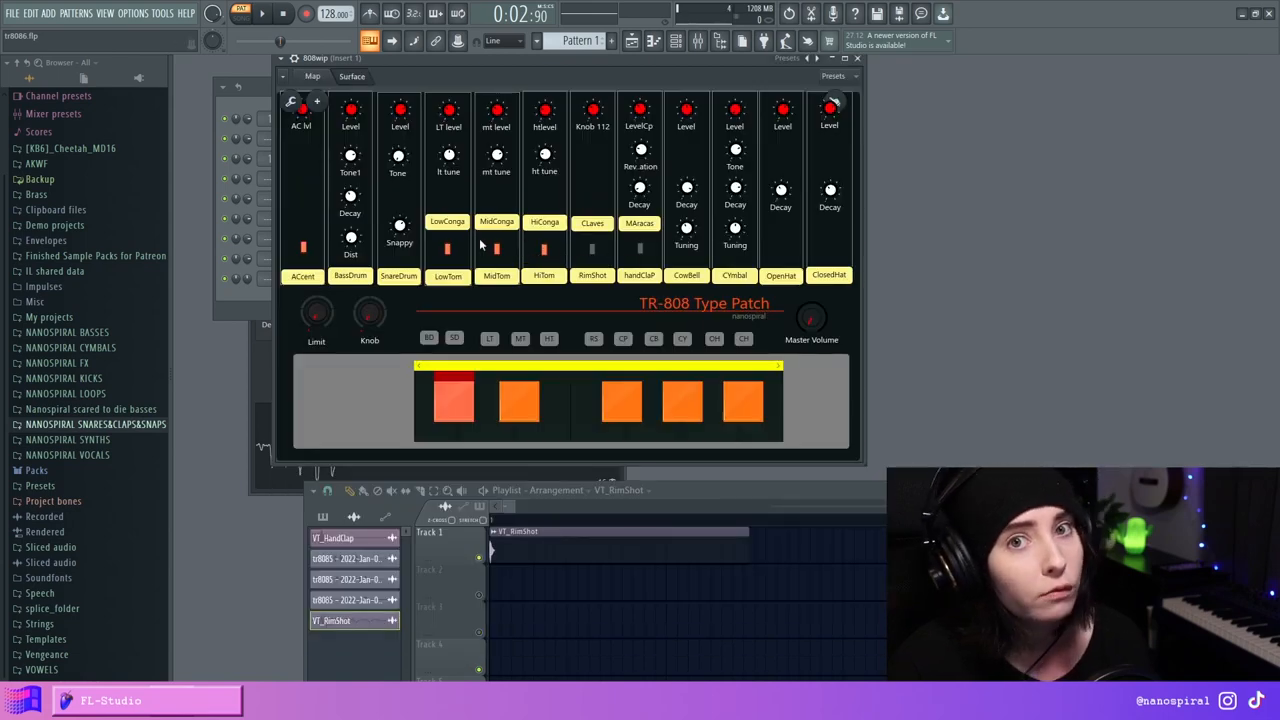
click(313, 77)
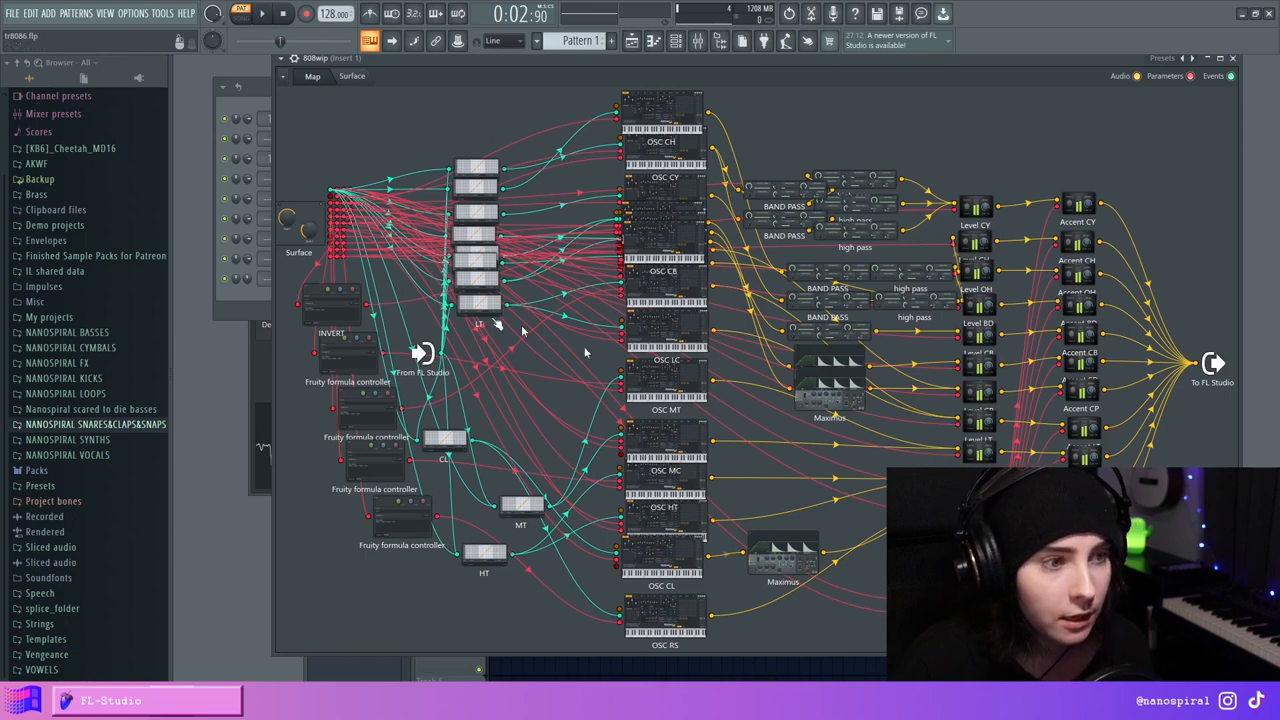
click(351, 78)
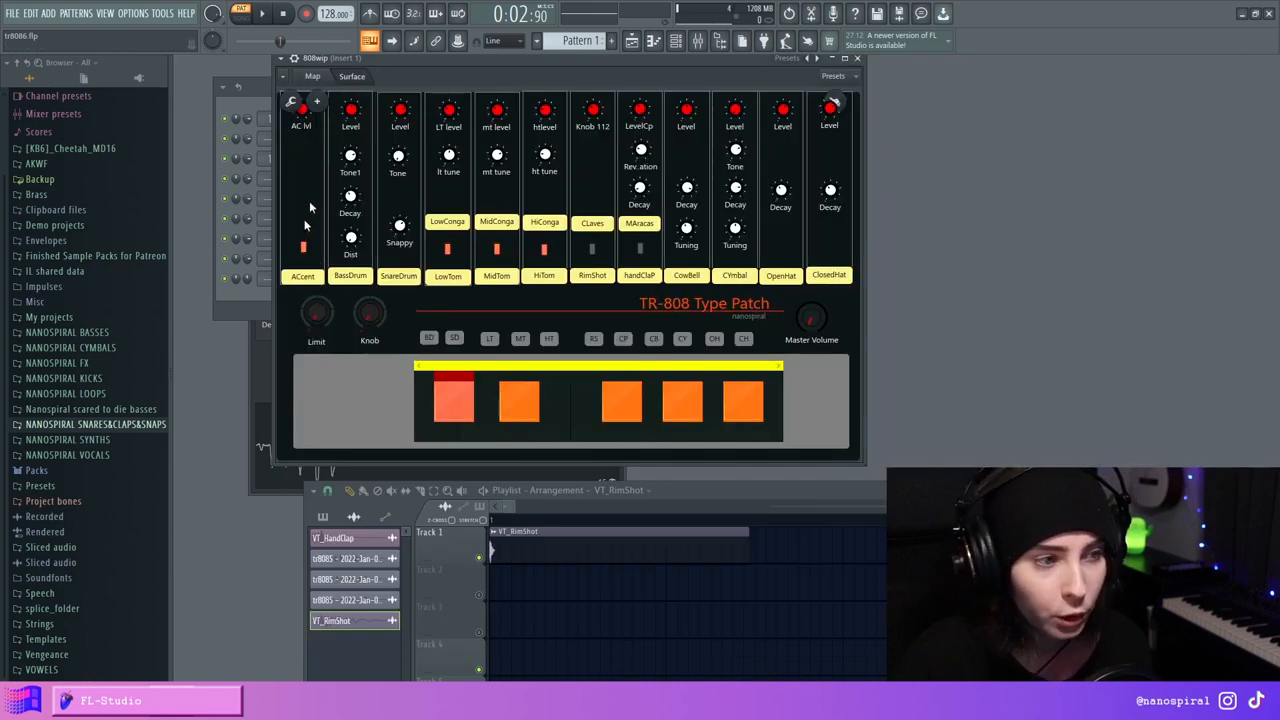
click(312, 77)
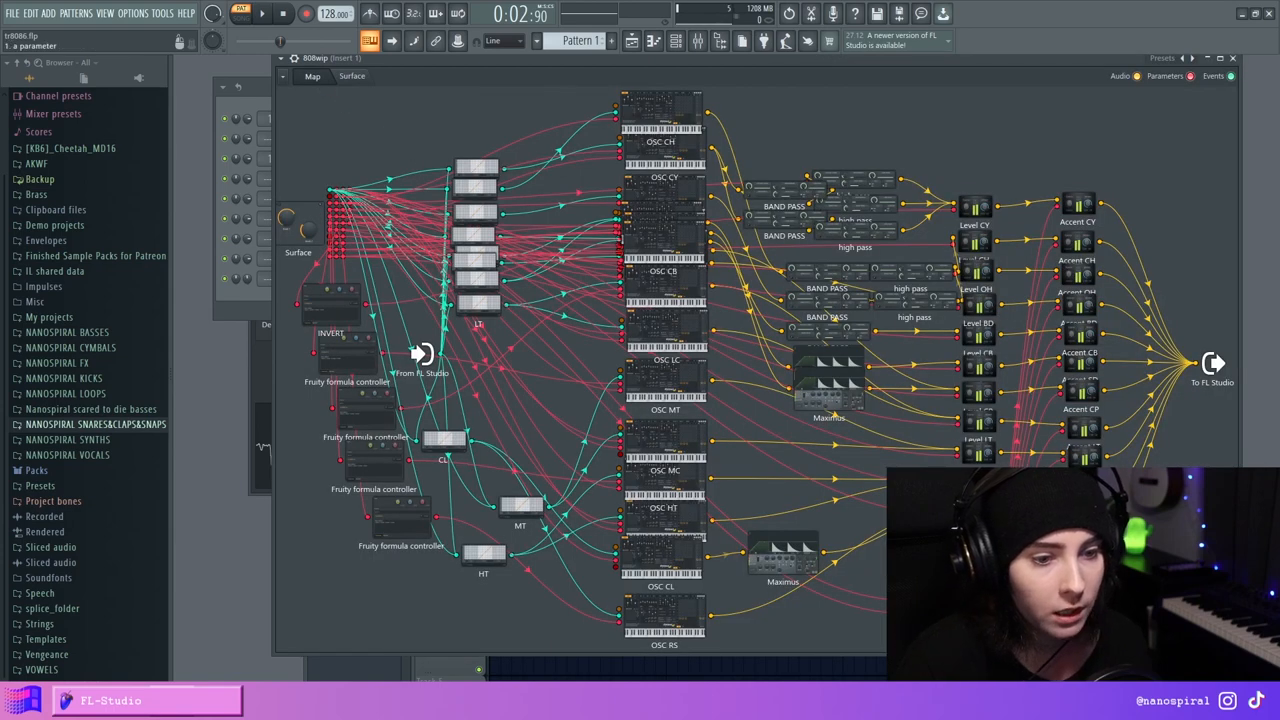
click(347, 360)
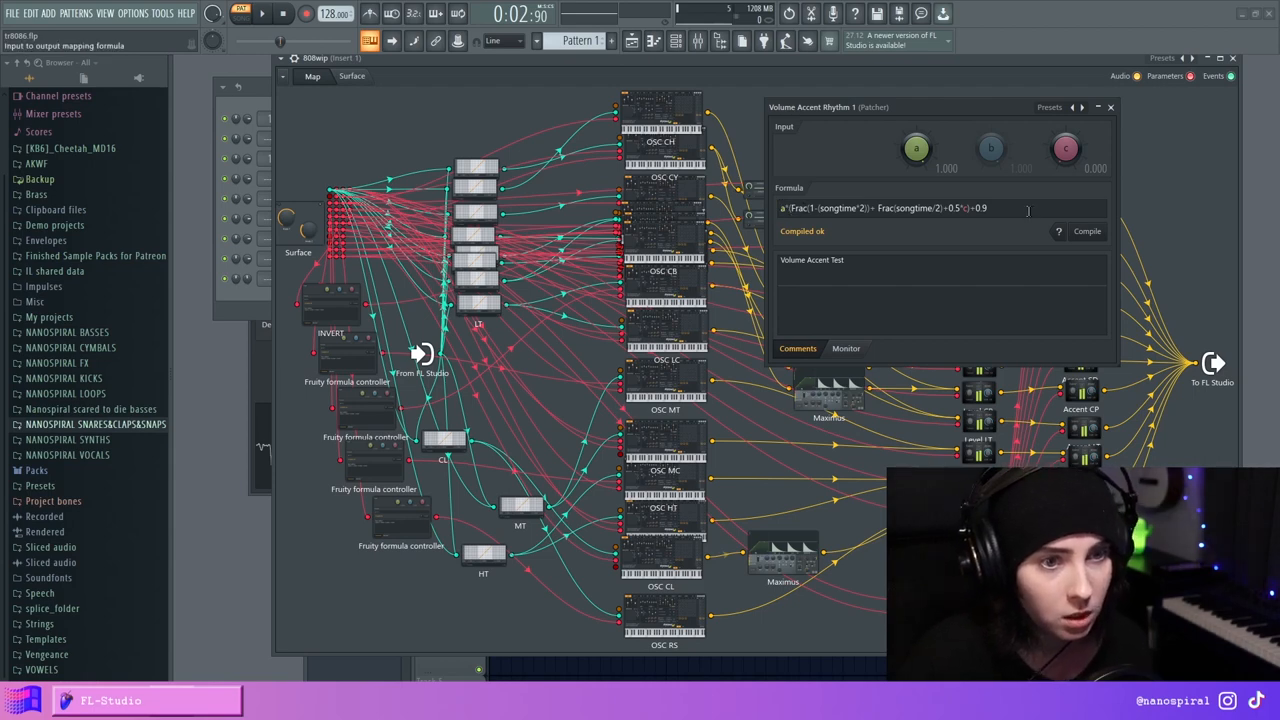
click(352, 76)
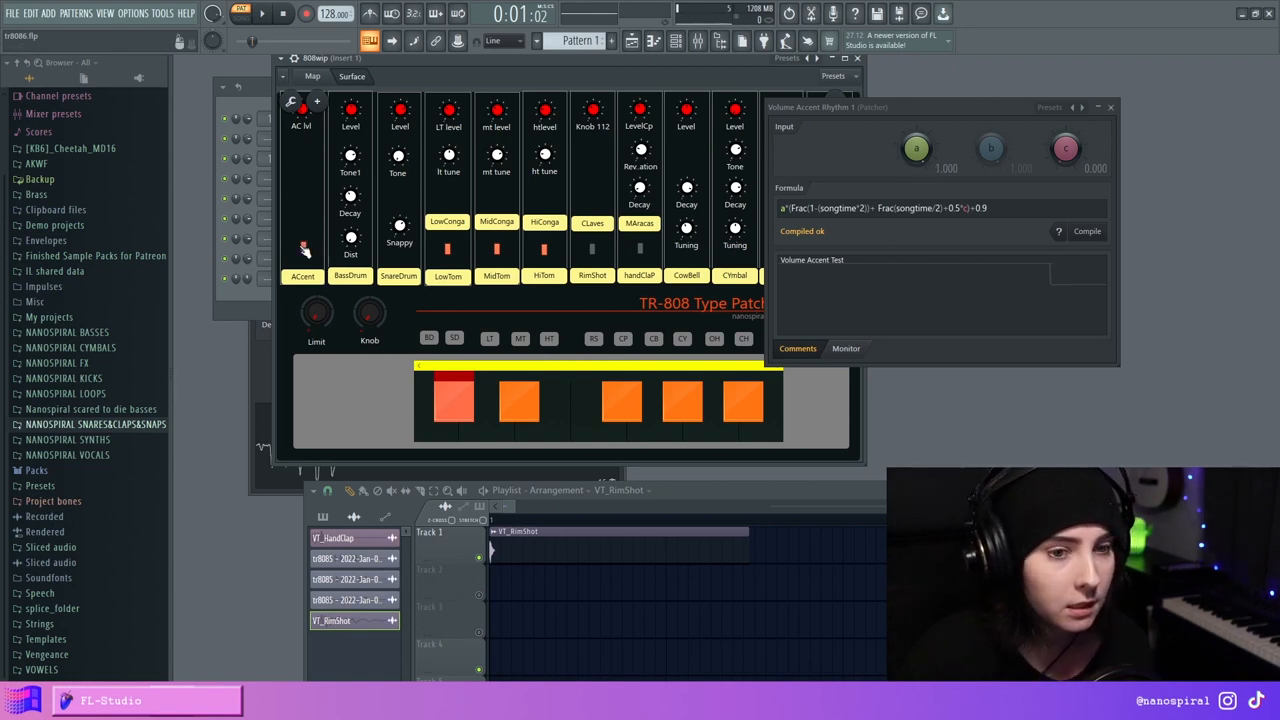
Step: Watch the accent graph during playback and inspect the accent formula field
click(263, 14)
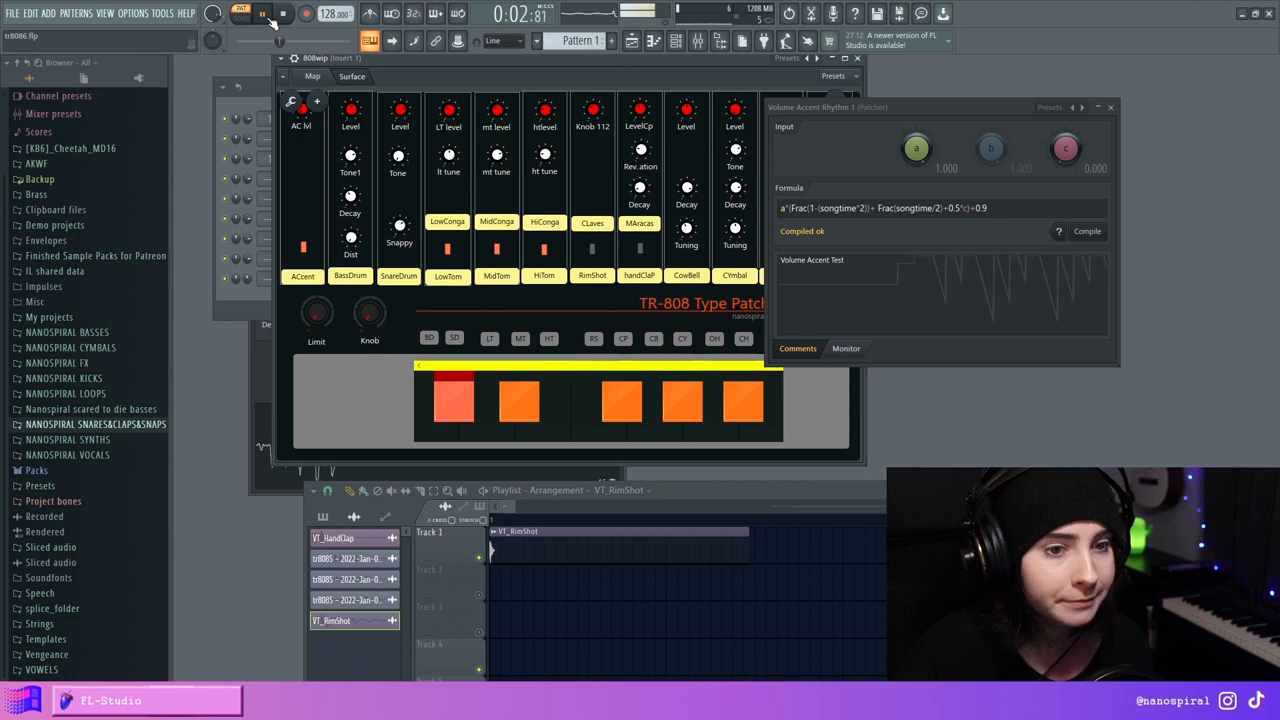
click(263, 14)
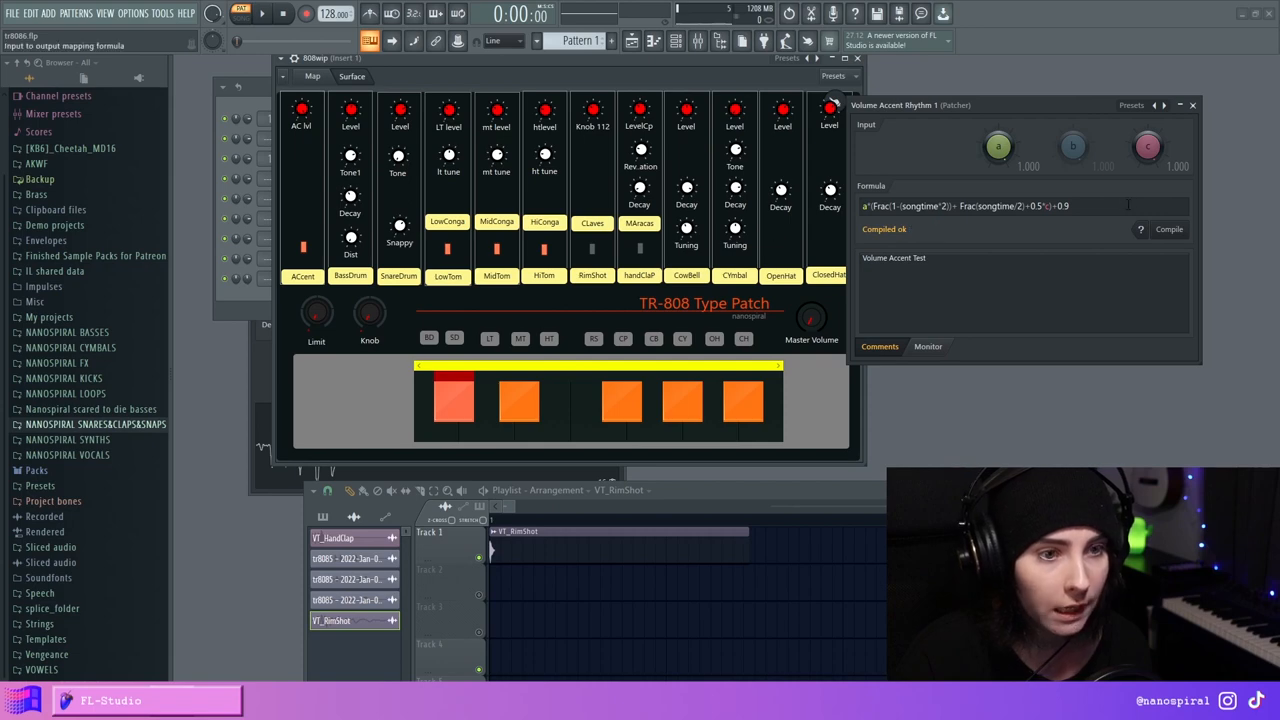
click(1044, 205)
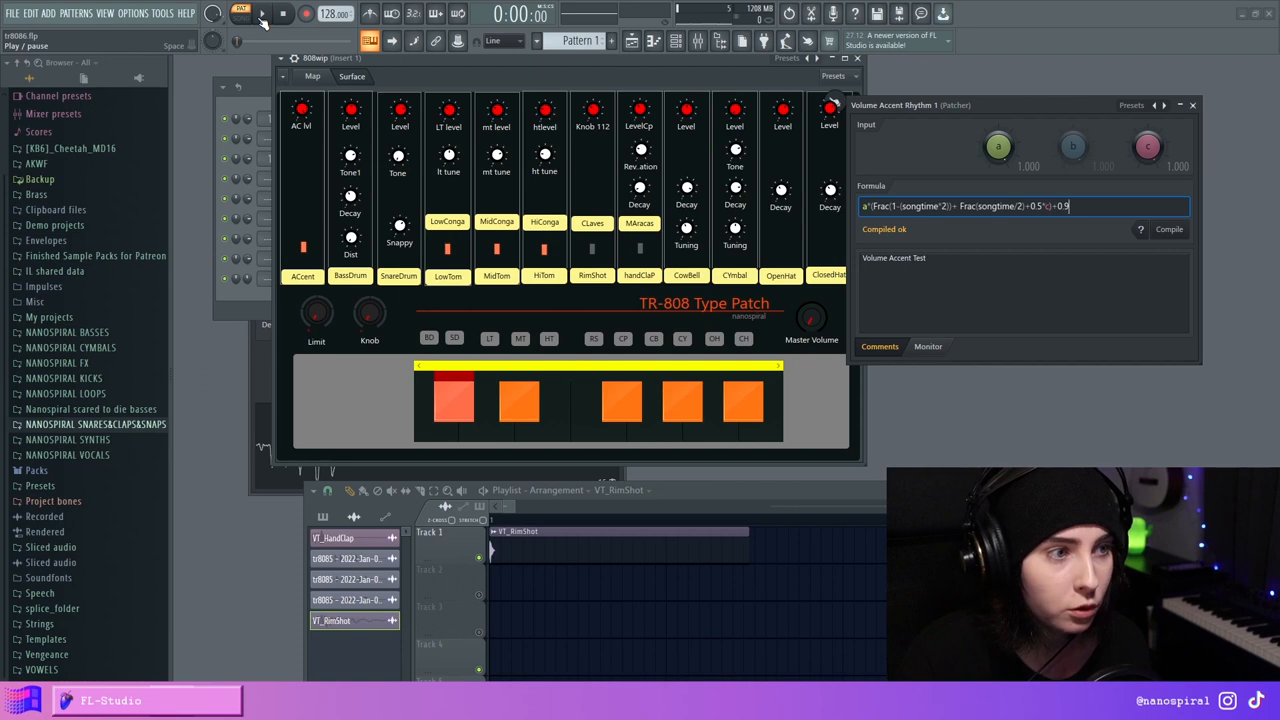
click(179, 42)
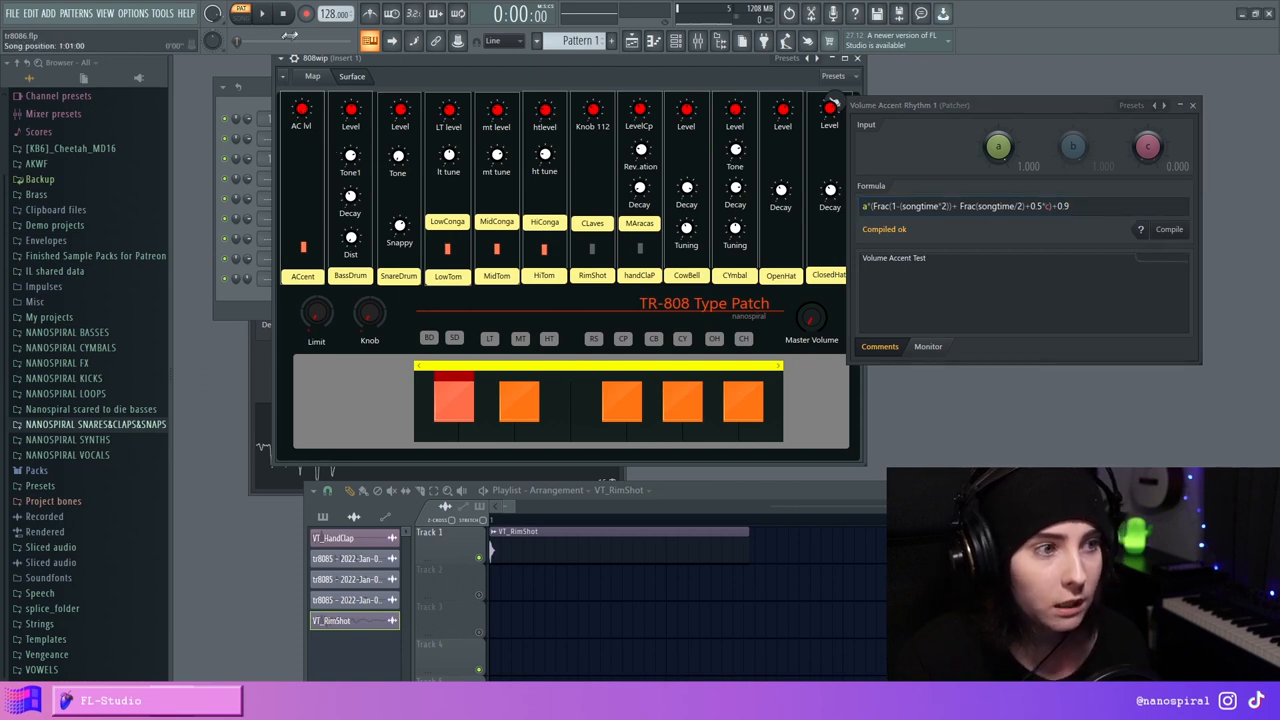
Step: Play to plot the sawtooth accent curve, then pause and rewind the song to the start
click(263, 15)
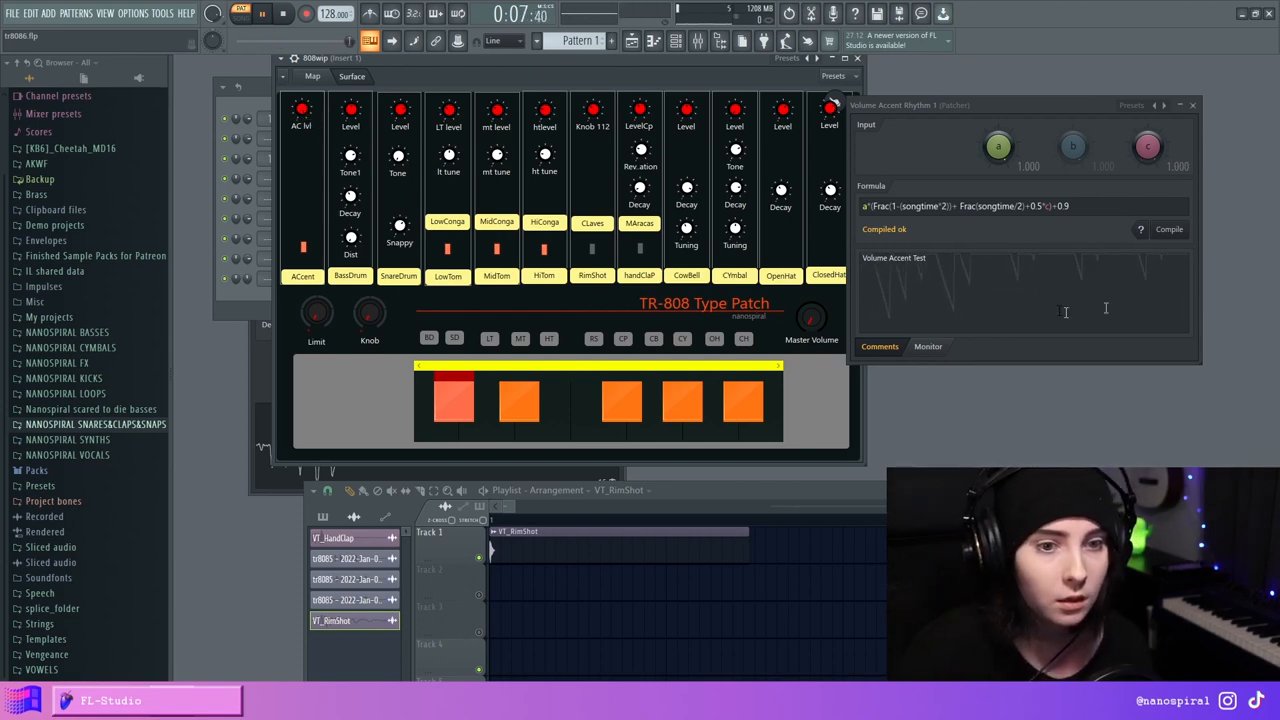
click(264, 15)
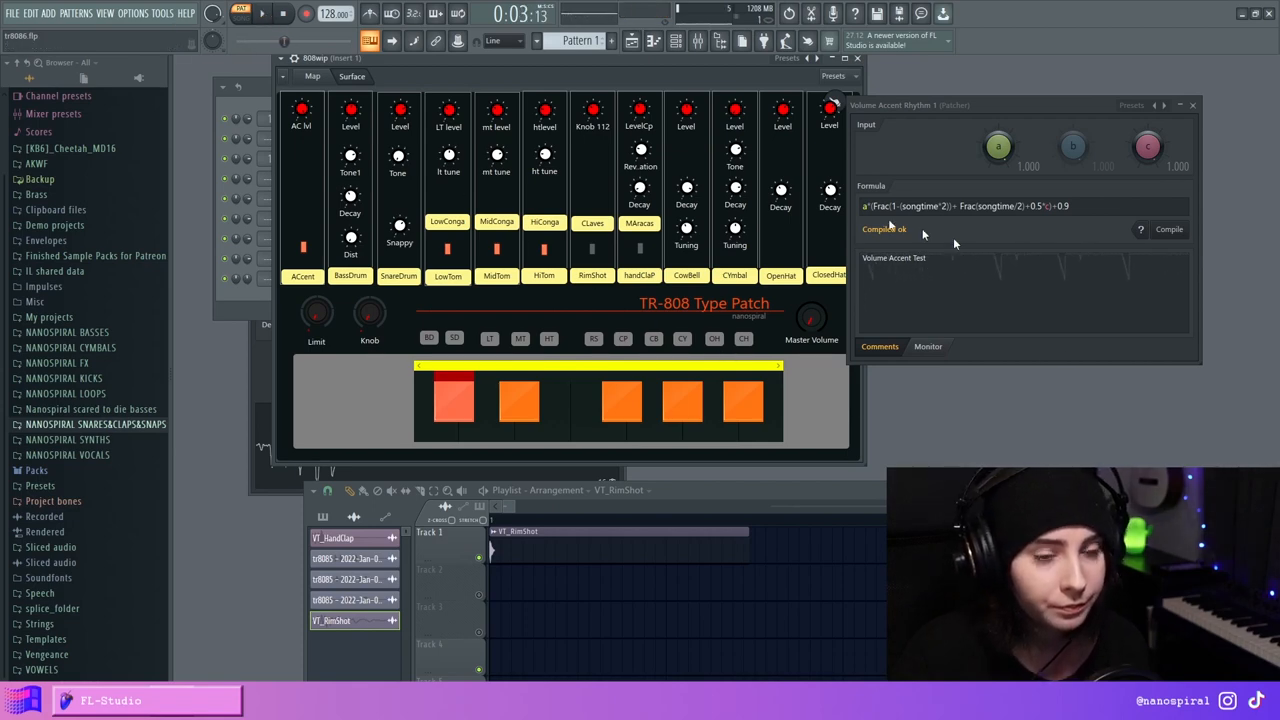
click(1032, 250)
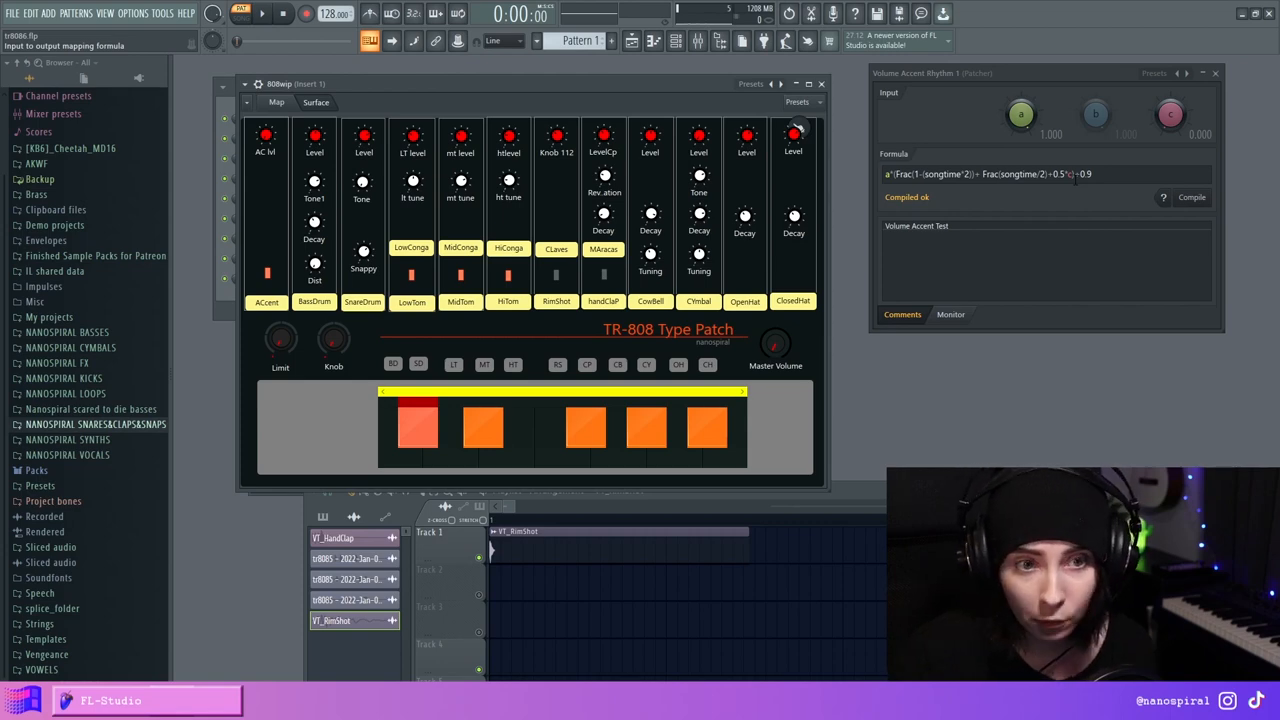
Step: Remove the Frac(songtime/2) term from the Volume Accent Rhythm 1 formula while playing
key(space)
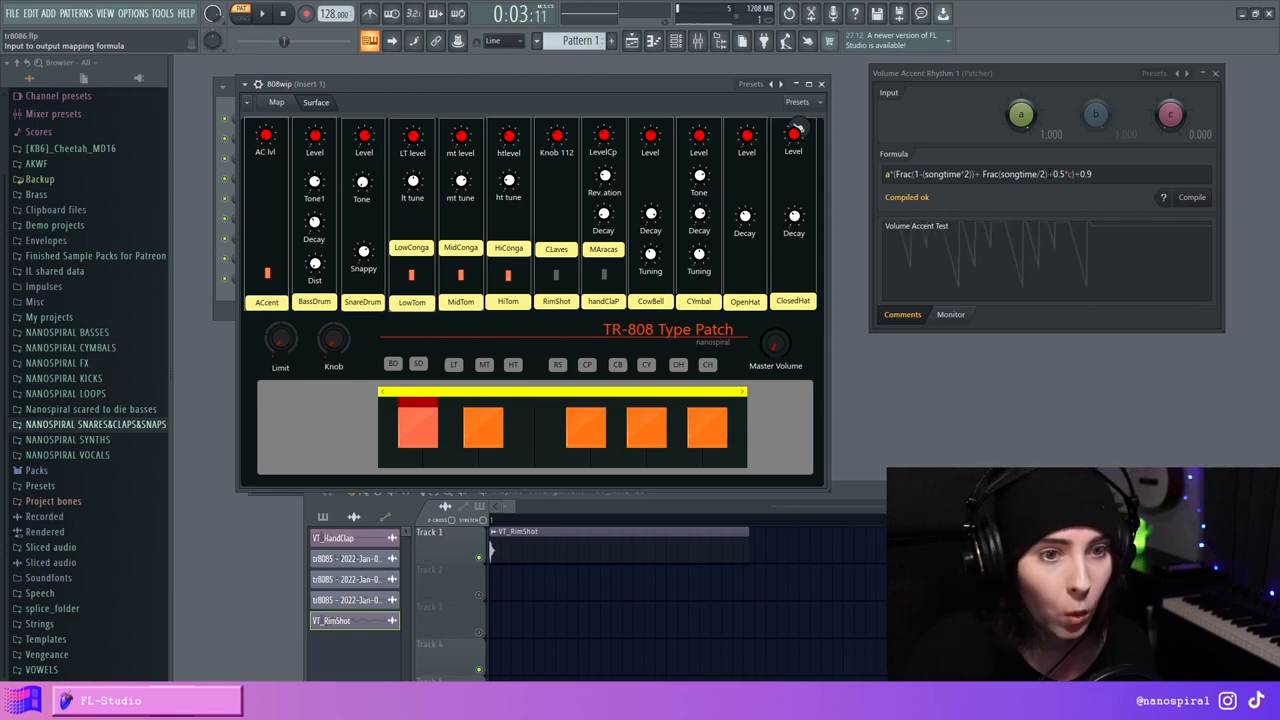
drag(1047, 174, 977, 174)
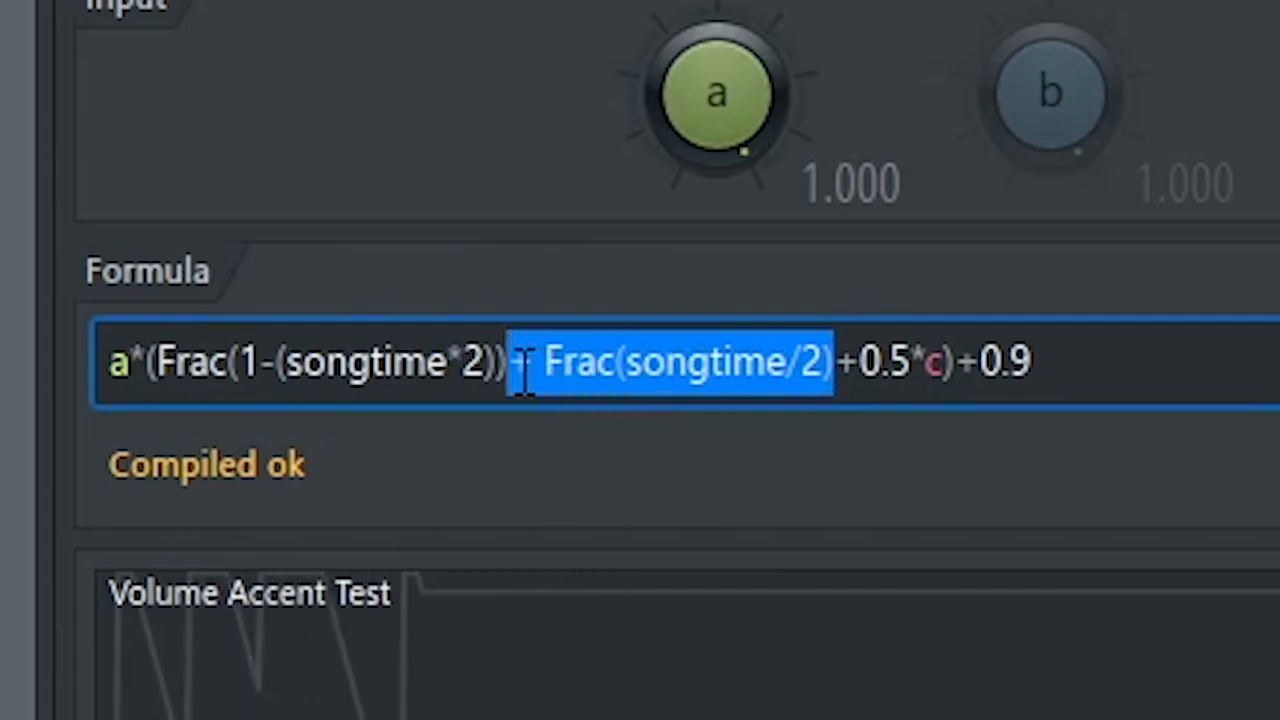
key(BackSpace)
text())
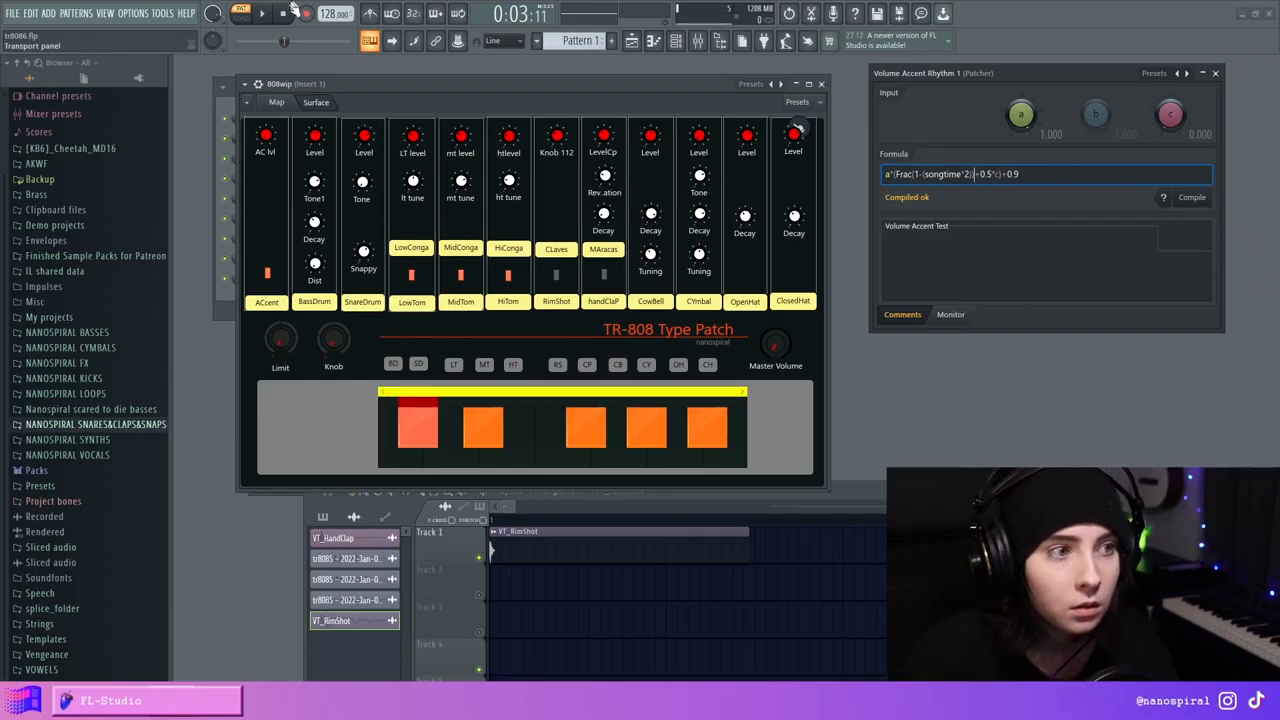
click(261, 15)
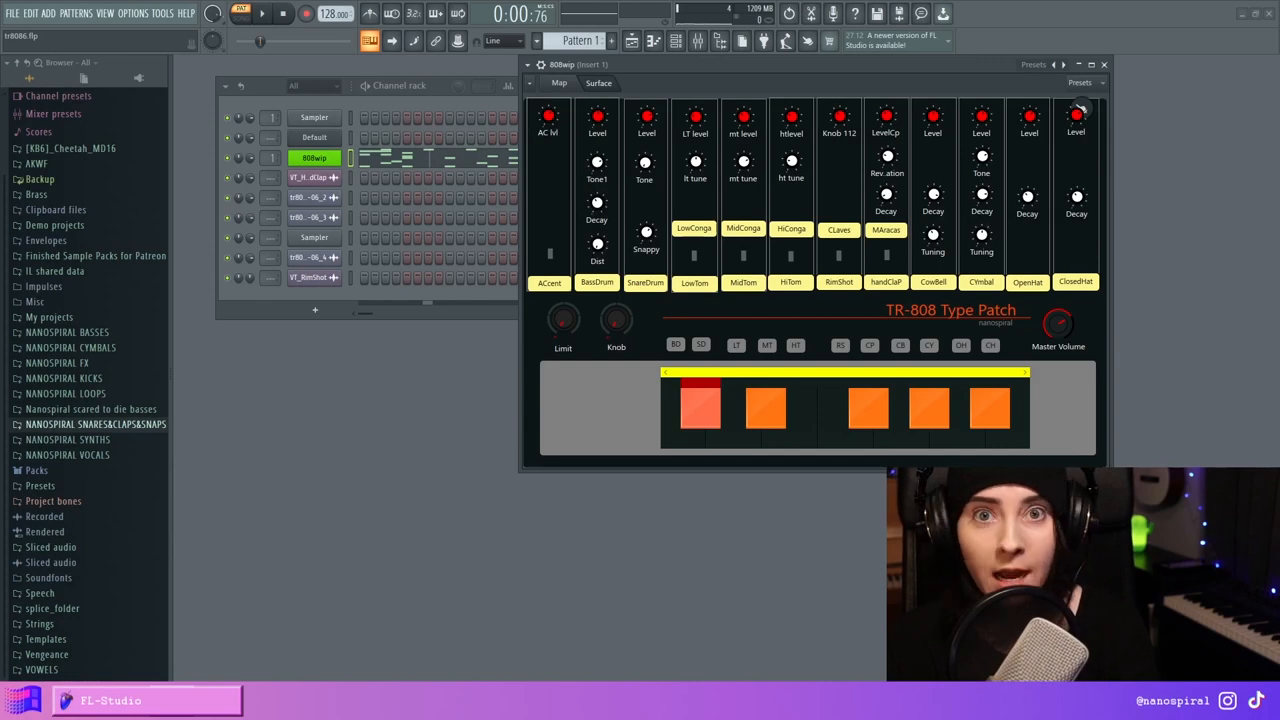
drag(863, 68, 922, 77)
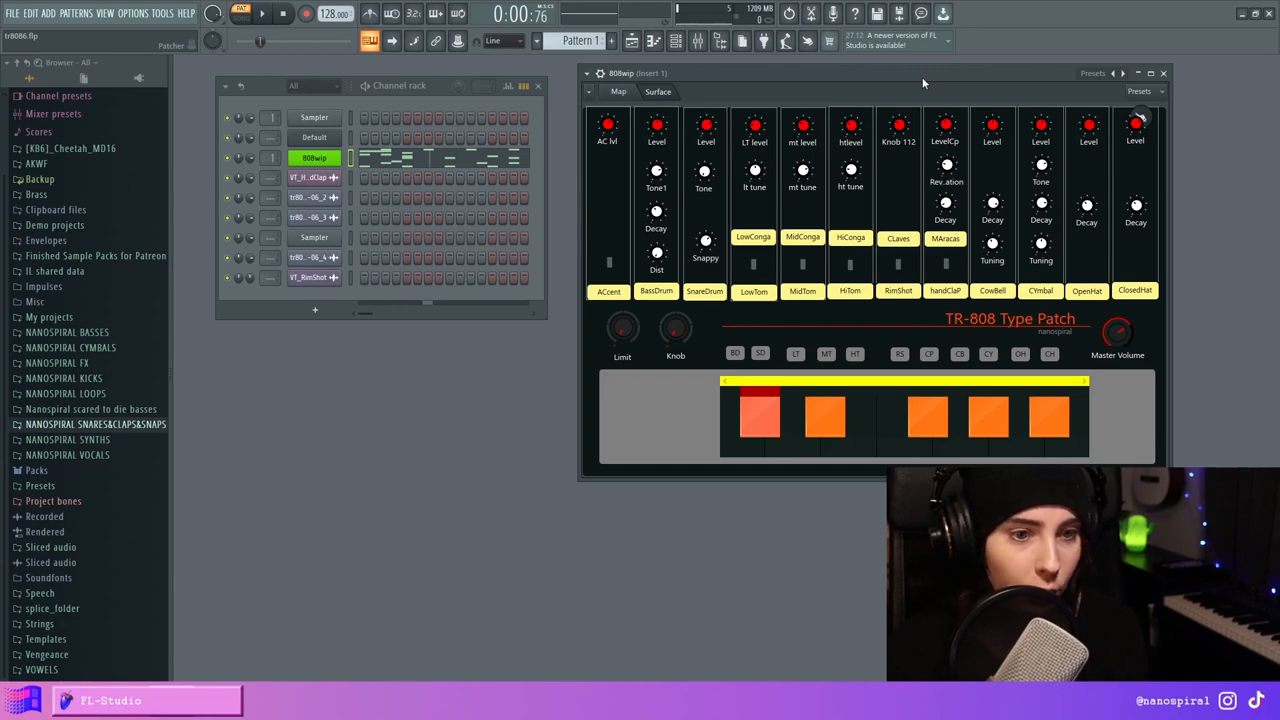
drag(922, 80, 906, 83)
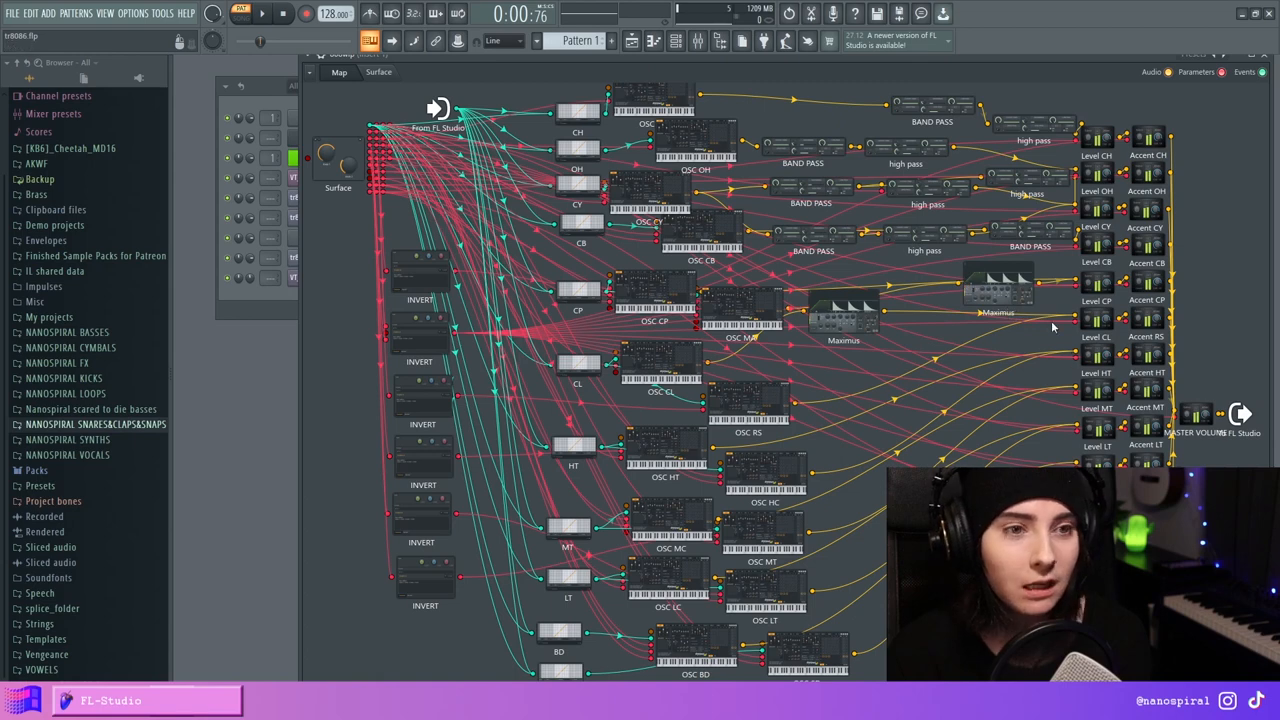
click(380, 73)
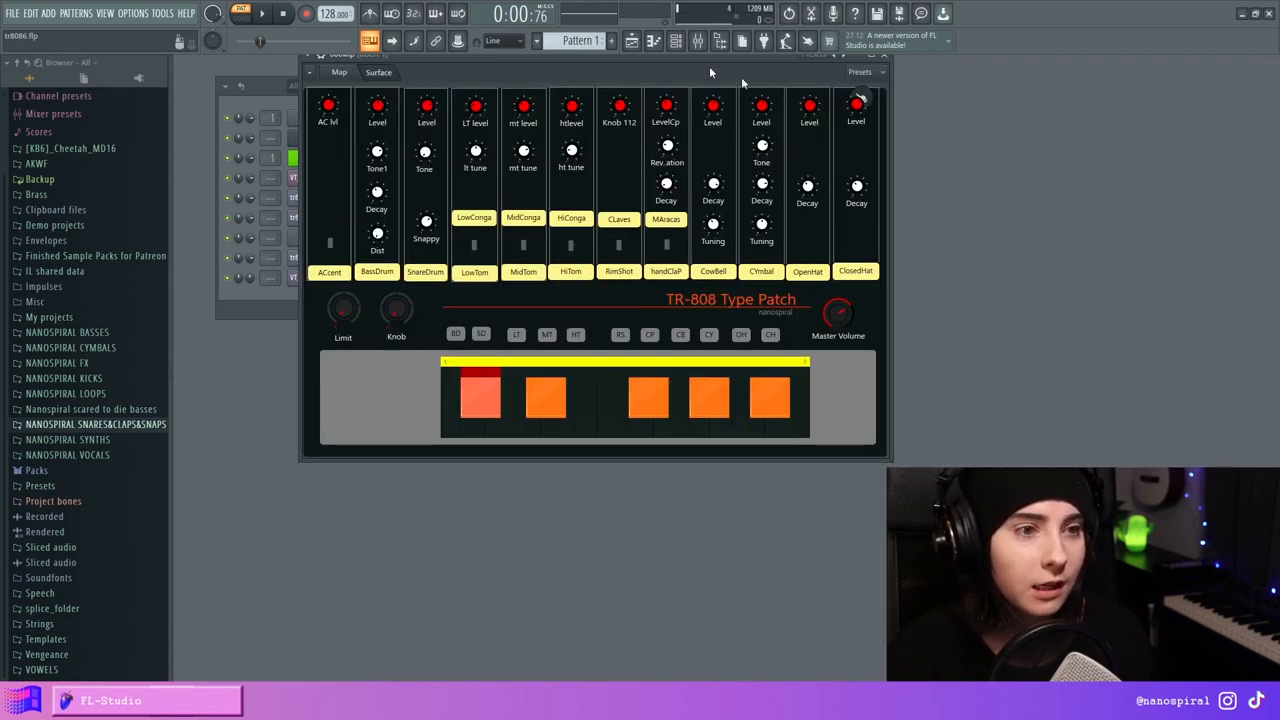
drag(741, 78, 874, 117)
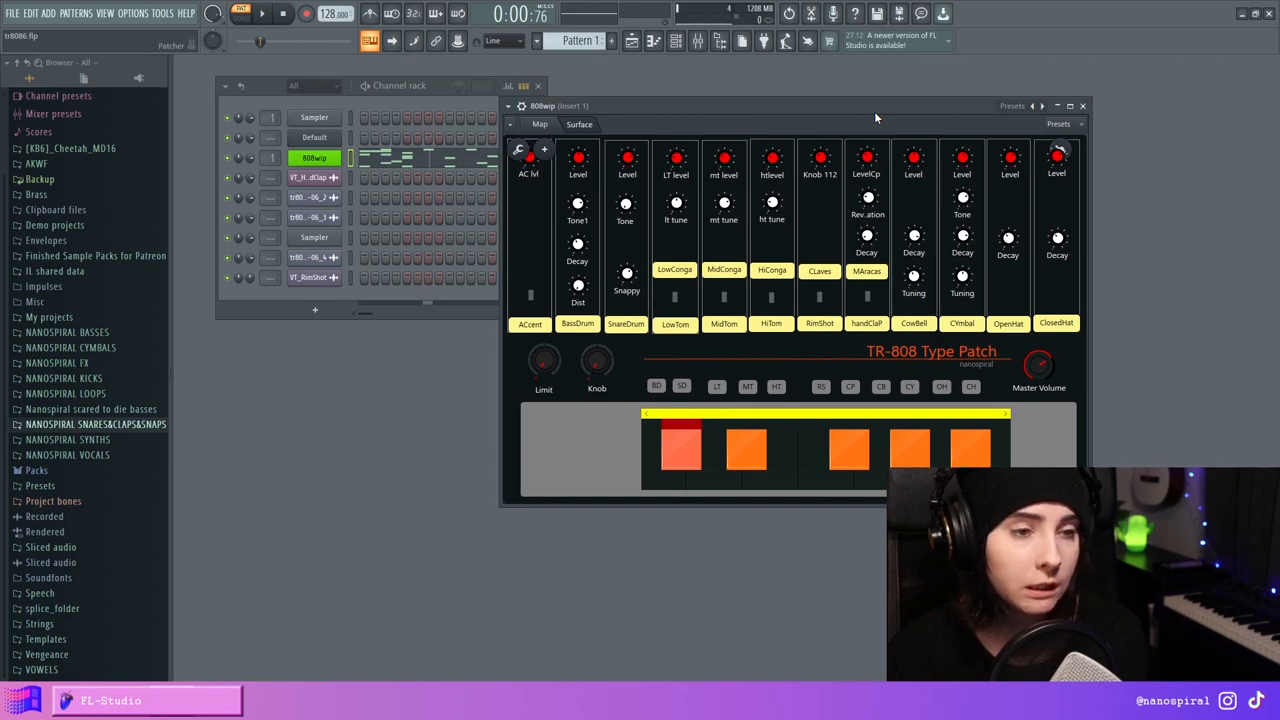
drag(874, 112, 930, 92)
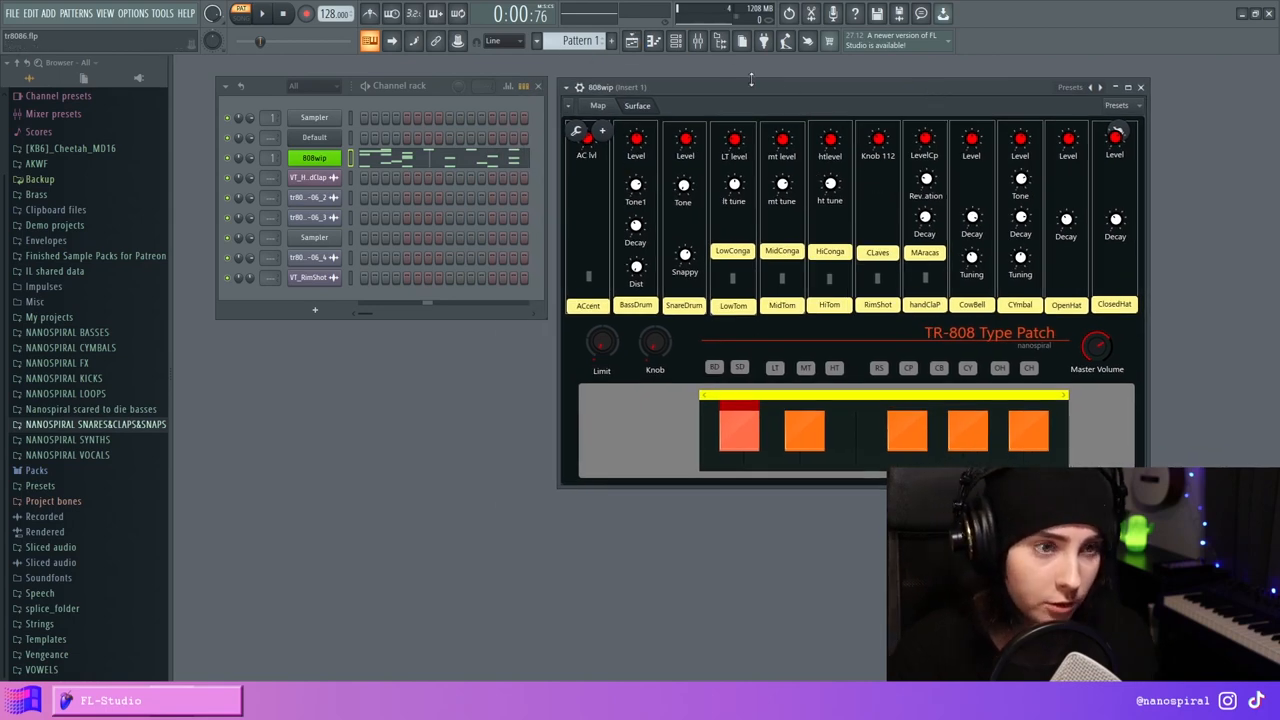
drag(757, 87, 754, 86)
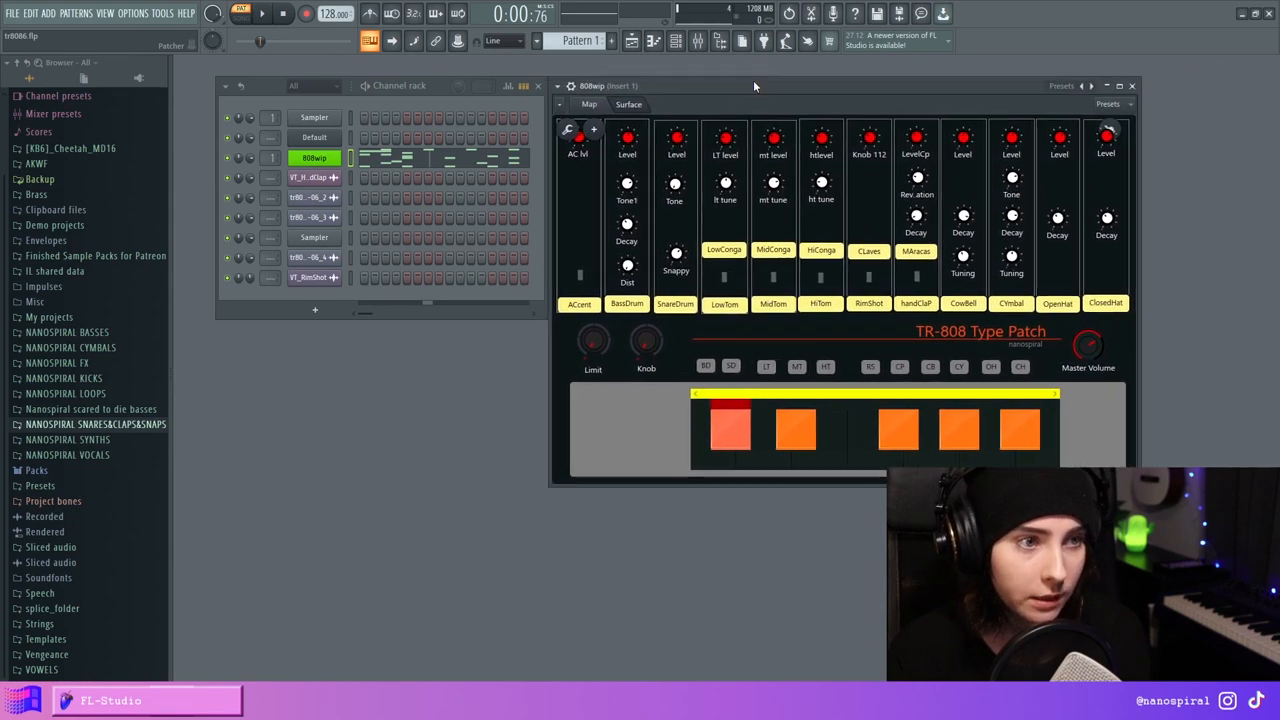